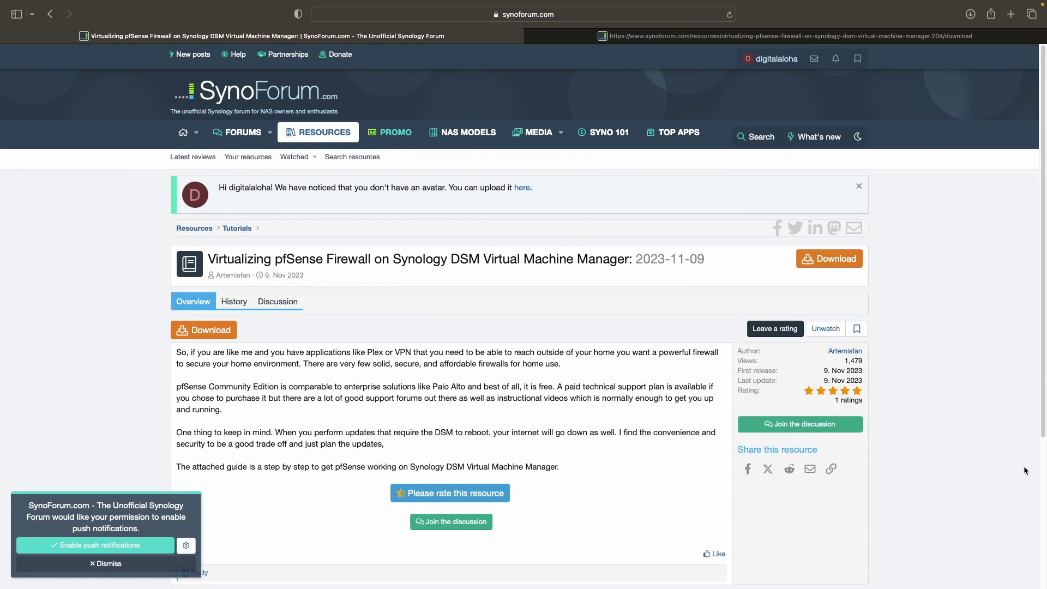
- Switch to the downloaded pfSense-on-Synology guide and read its network interface setup pages
{"action": "left_click", "coordinate": [770, 37]}
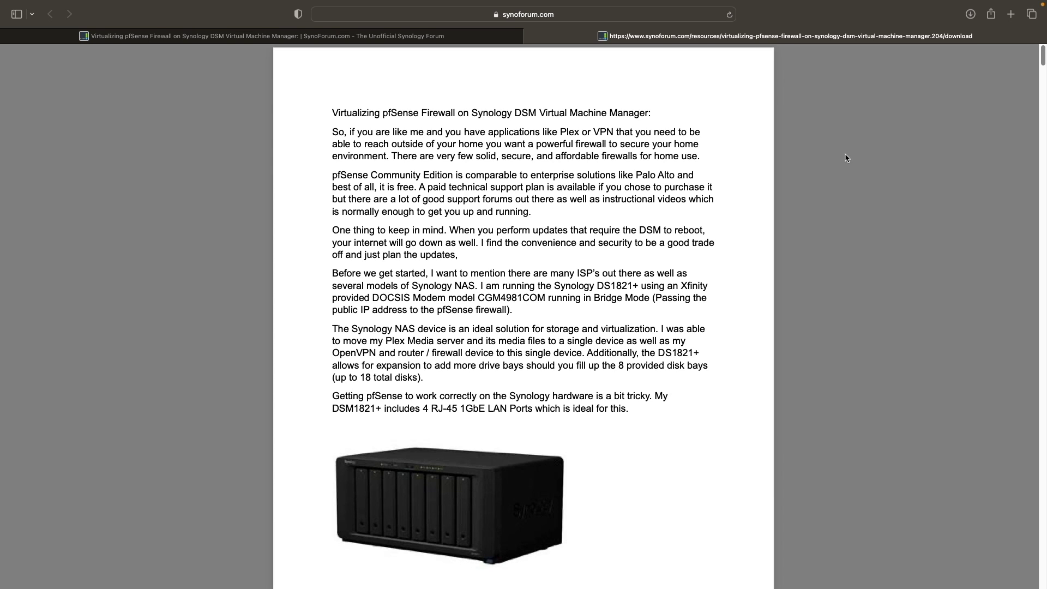
{"action": "scroll", "coordinate": [846, 158], "scroll_direction": "down", "scroll_amount": 10}
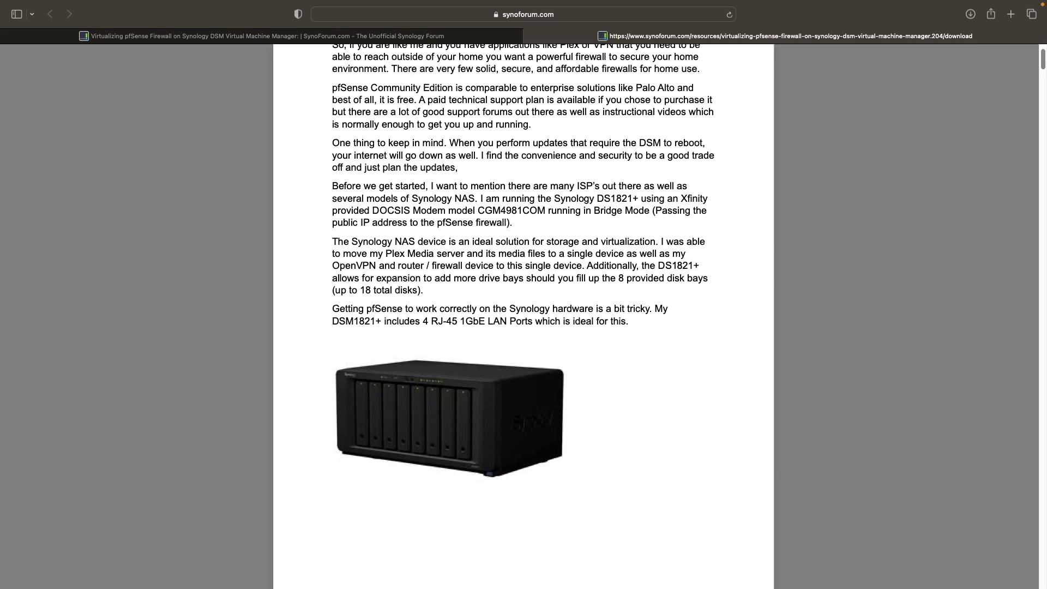
{"action": "scroll", "coordinate": [523, 316], "scroll_direction": "down", "scroll_amount": 5}
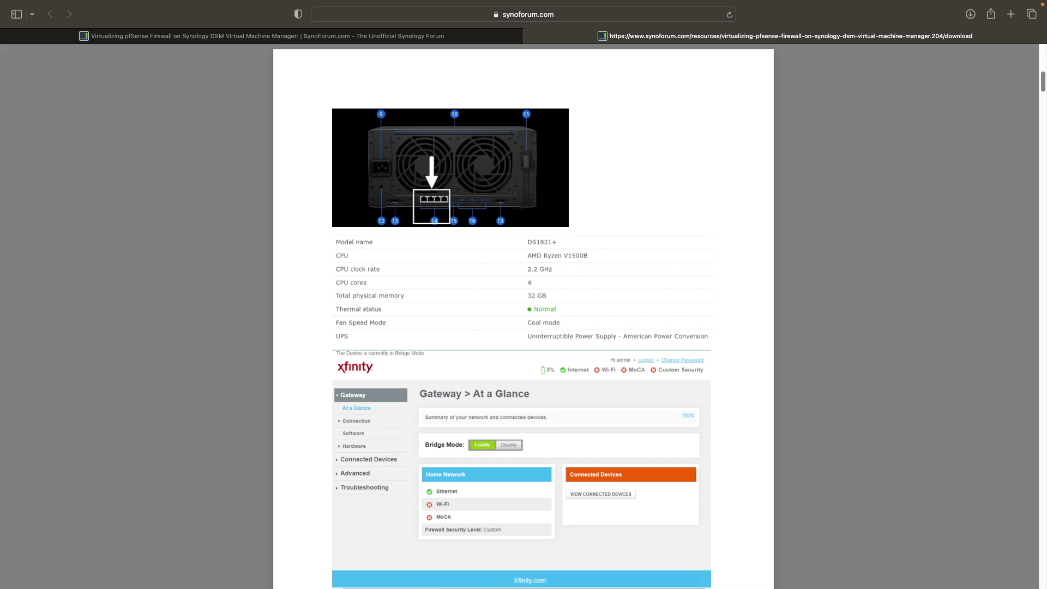
{"action": "scroll", "coordinate": [523, 316], "scroll_direction": "down", "scroll_amount": 13}
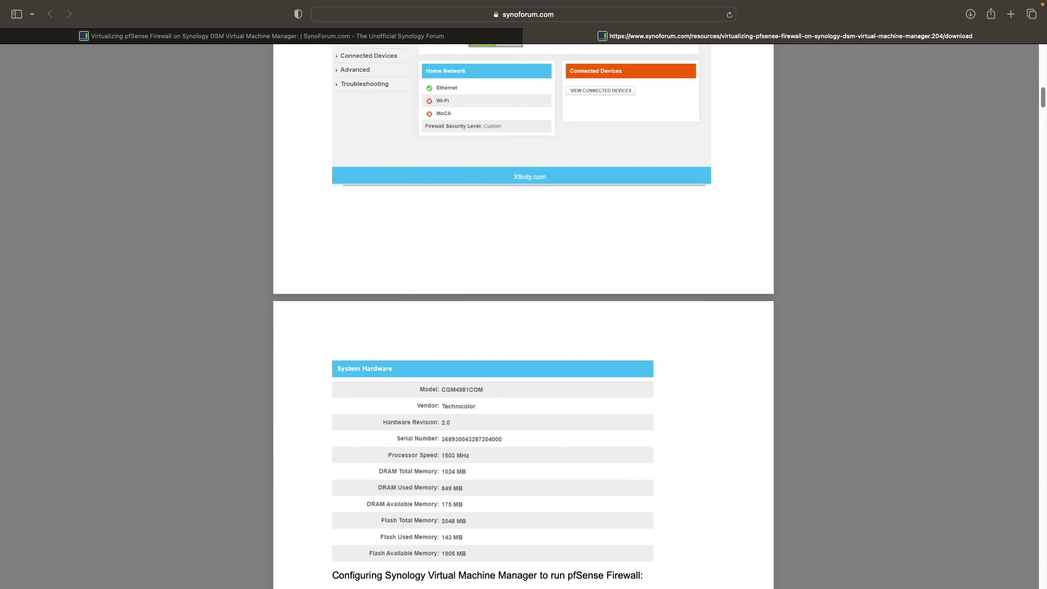
{"action": "scroll", "coordinate": [523, 316], "scroll_direction": "down", "scroll_amount": 2}
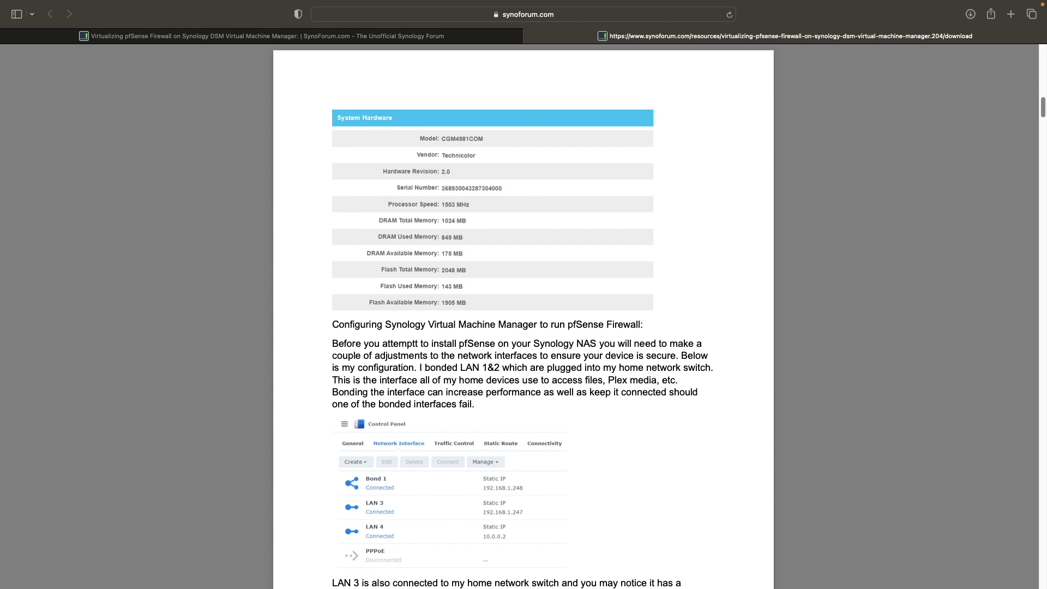
{"action": "scroll", "coordinate": [523, 316], "scroll_direction": "down", "scroll_amount": 13}
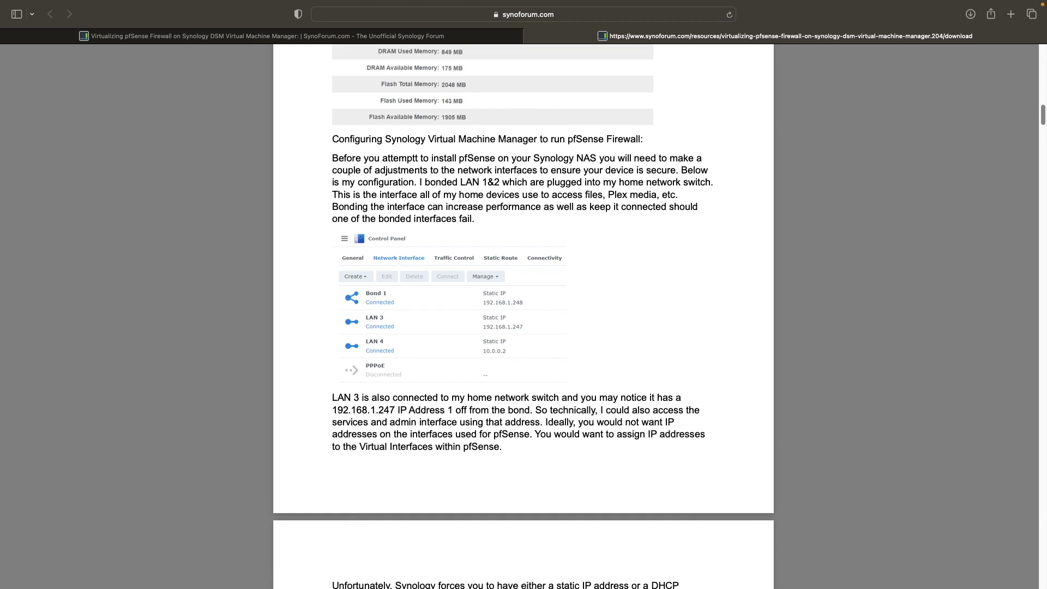
{"action": "scroll", "coordinate": [523, 316], "scroll_direction": "down", "scroll_amount": 2}
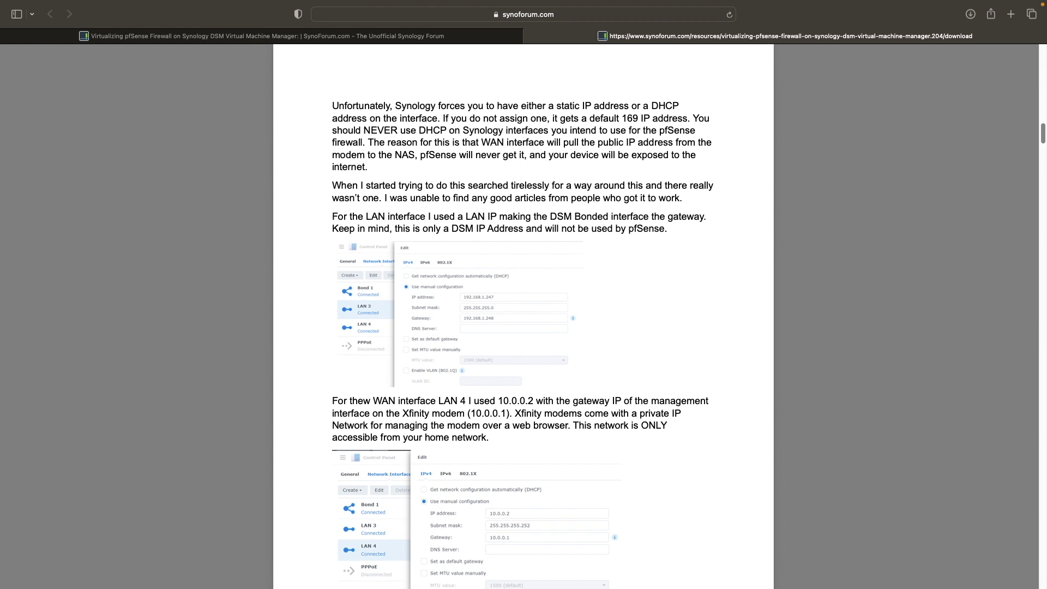
{"action": "scroll", "coordinate": [439, 222], "scroll_direction": "down", "scroll_amount": 12}
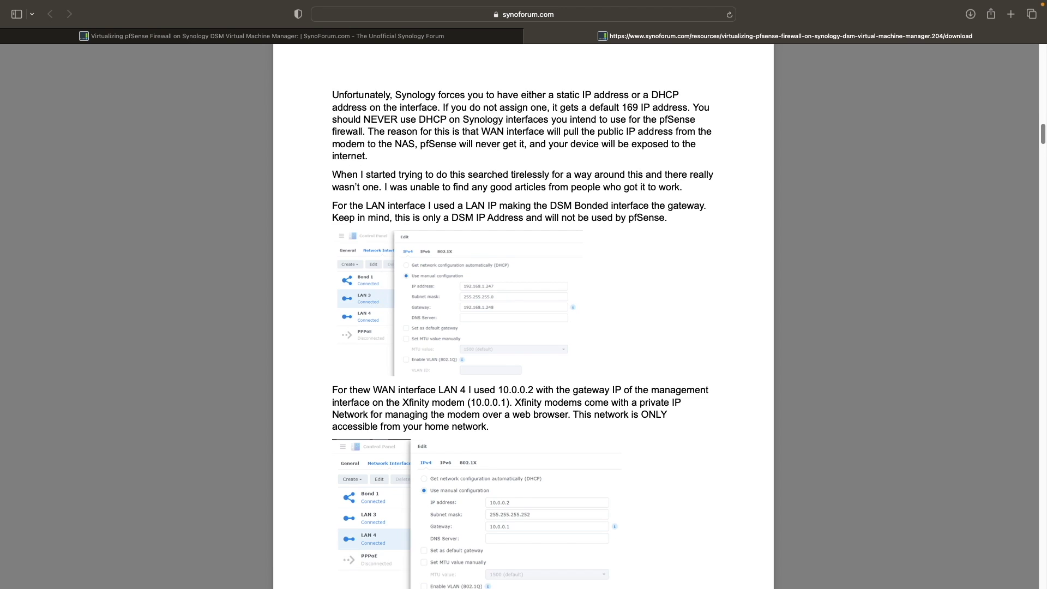
{"action": "scroll", "coordinate": [523, 316], "scroll_direction": "down", "scroll_amount": 3}
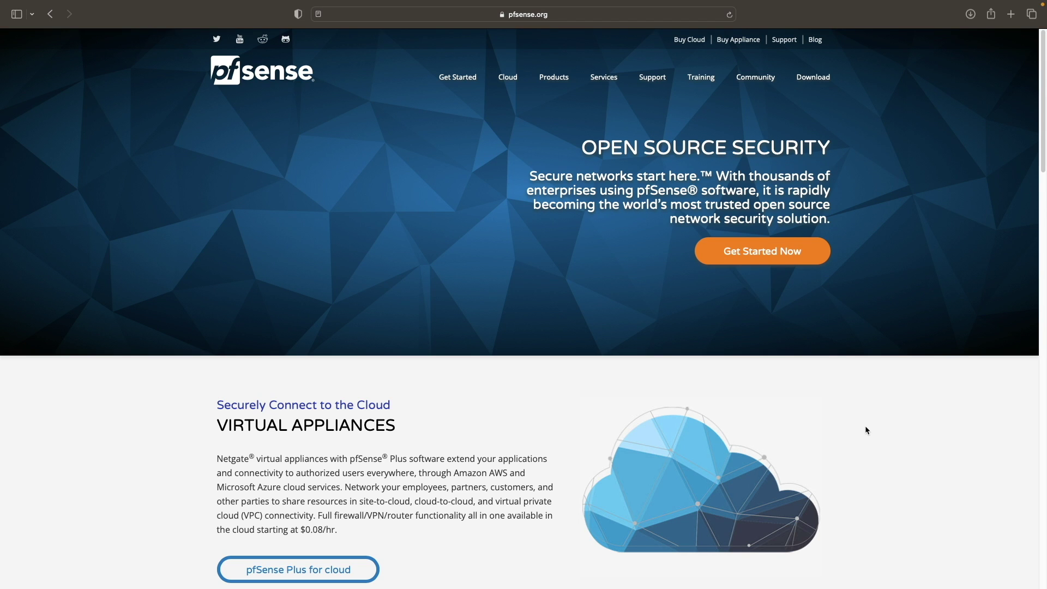
- Browse the pfSense homepage and the pfSense Overview page
{"action": "scroll", "coordinate": [867, 431], "scroll_direction": "down", "scroll_amount": 13}
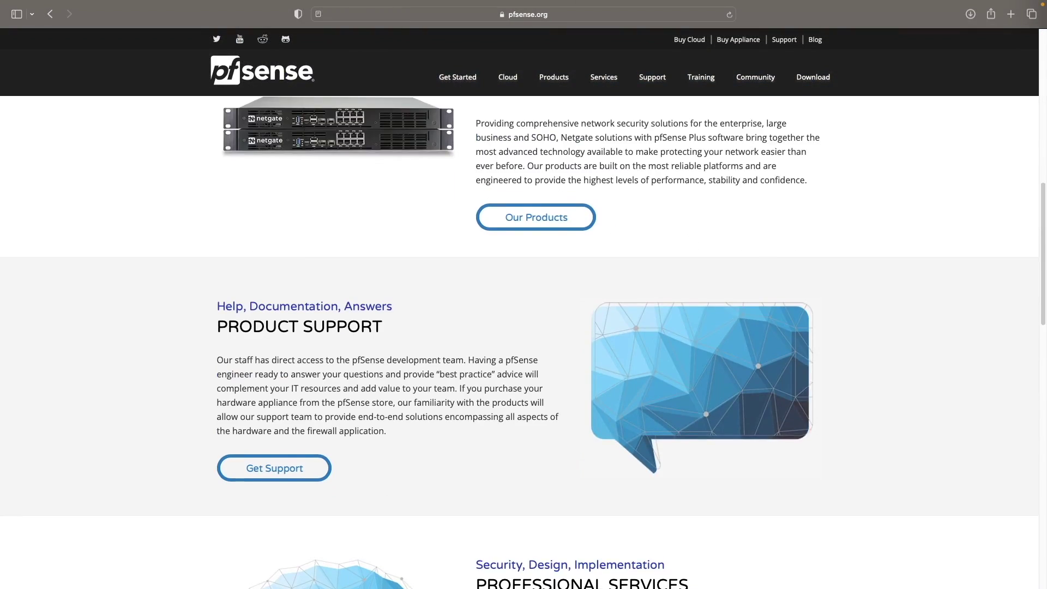
{"action": "scroll", "coordinate": [524, 327], "scroll_direction": "down", "scroll_amount": 14}
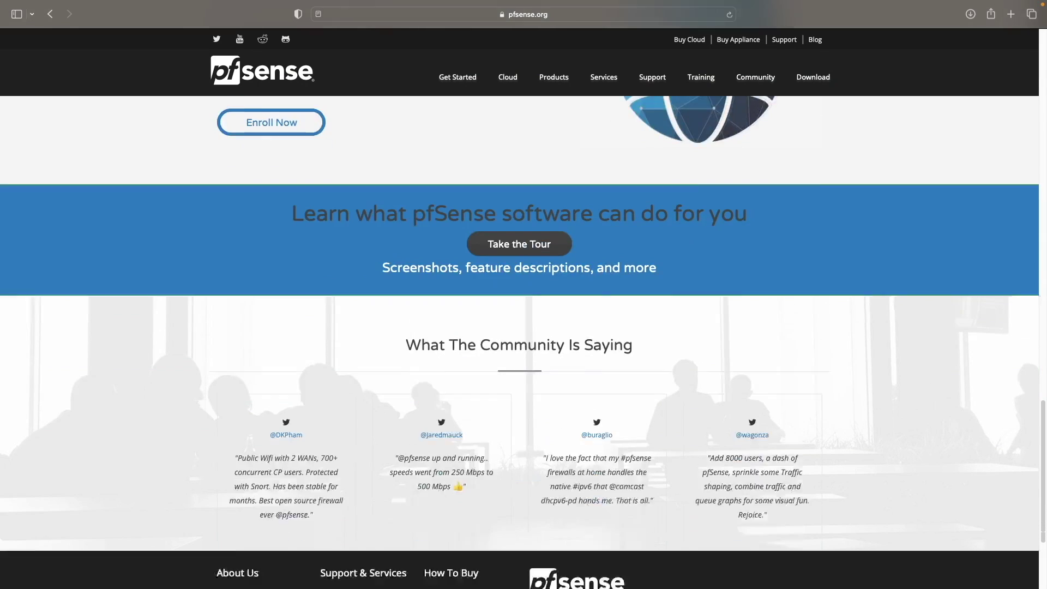
{"action": "scroll", "coordinate": [523, 327], "scroll_direction": "down", "scroll_amount": 1}
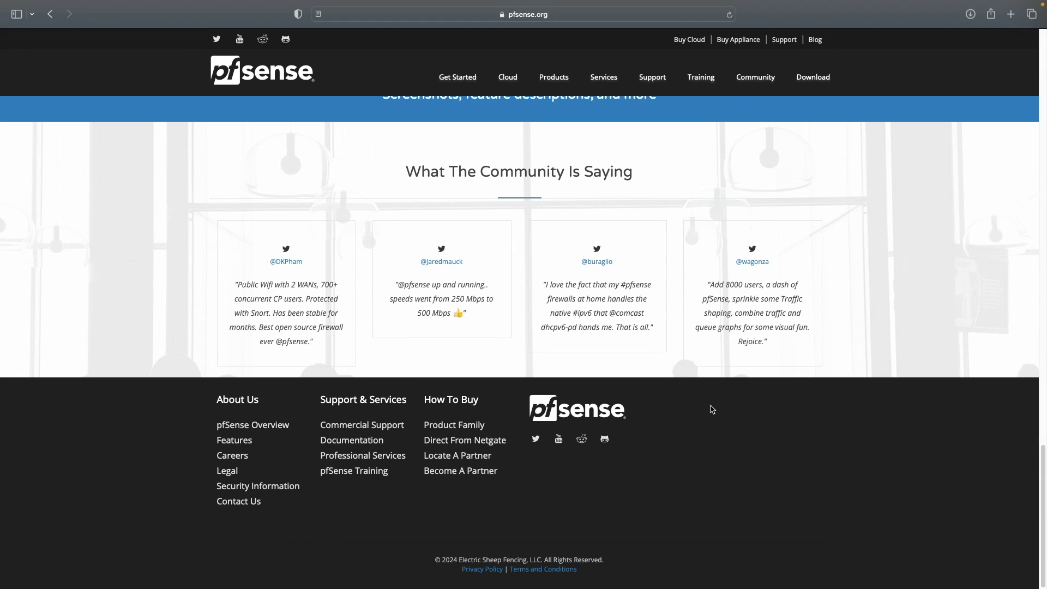
{"action": "left_click", "coordinate": [278, 427]}
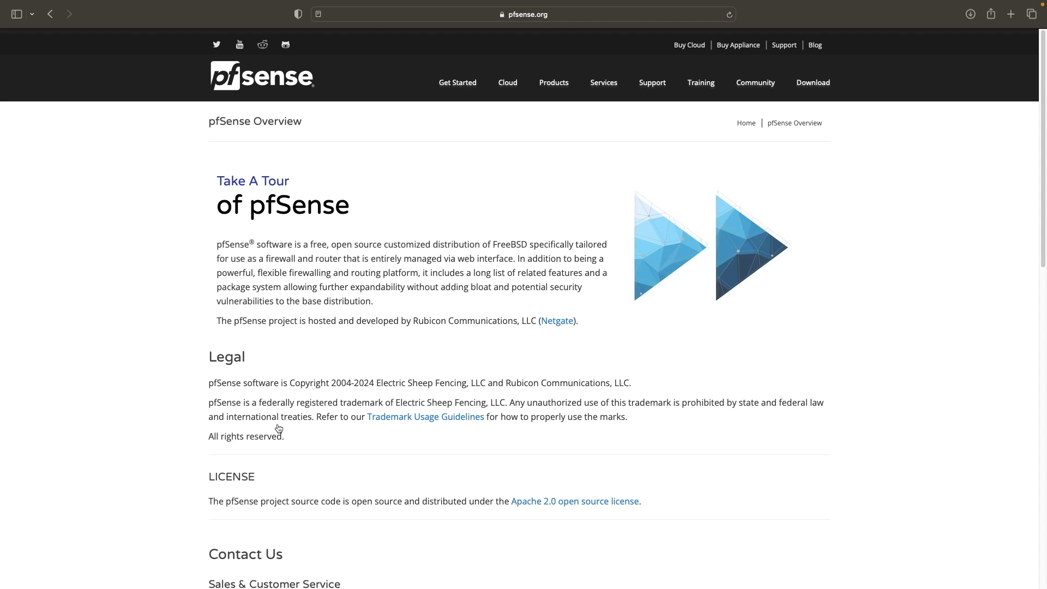
{"action": "scroll", "coordinate": [278, 428], "scroll_direction": "down", "scroll_amount": 10}
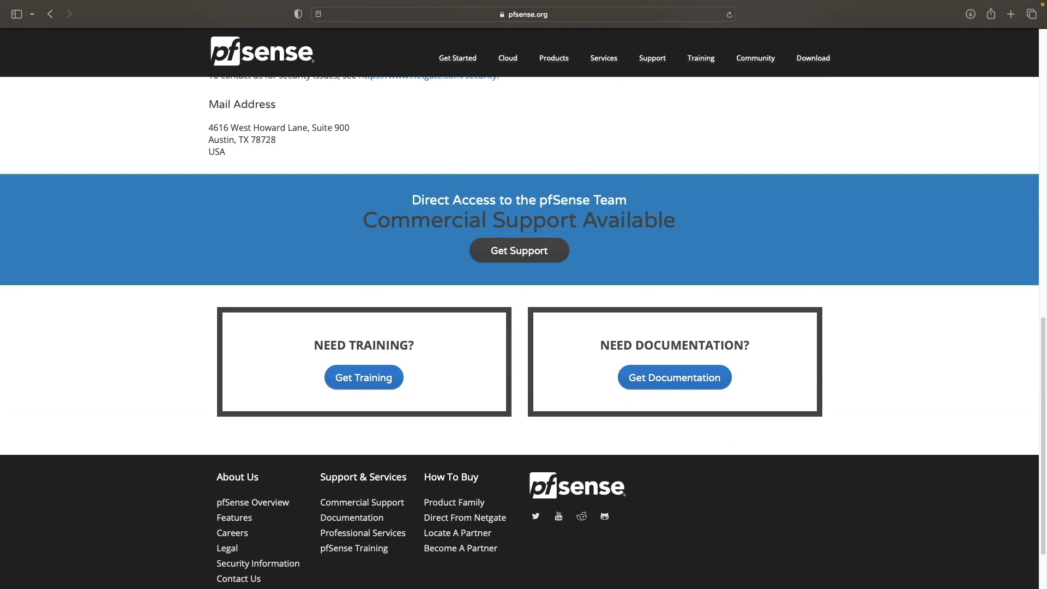
{"action": "scroll", "coordinate": [524, 327], "scroll_direction": "down", "scroll_amount": 2}
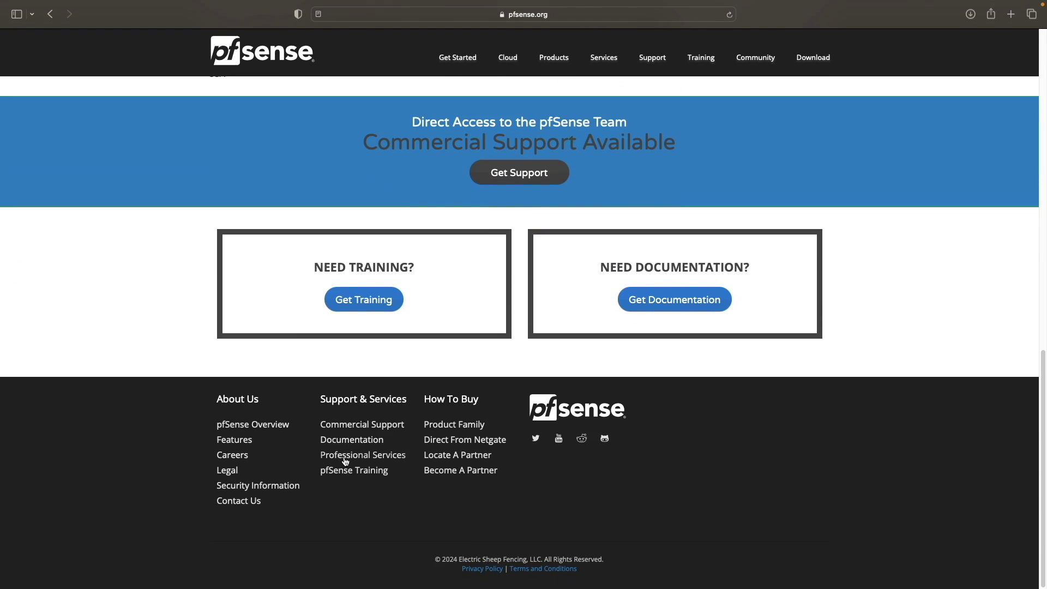
- Browse the Netgate Docs index of the pfSense documentation
{"action": "left_click", "coordinate": [352, 441]}
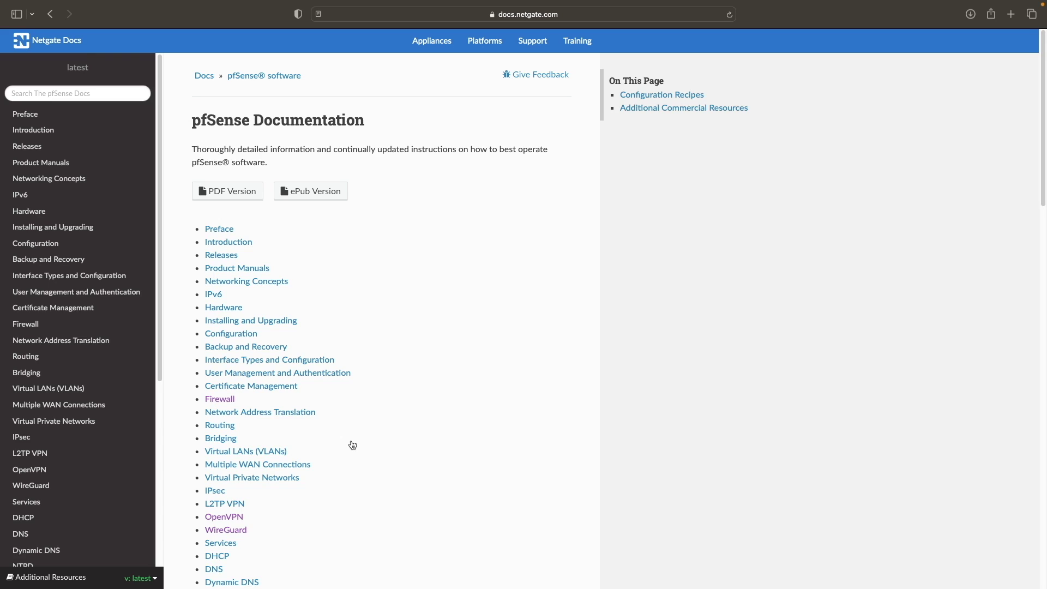
{"action": "scroll", "coordinate": [352, 445], "scroll_direction": "down", "scroll_amount": 4}
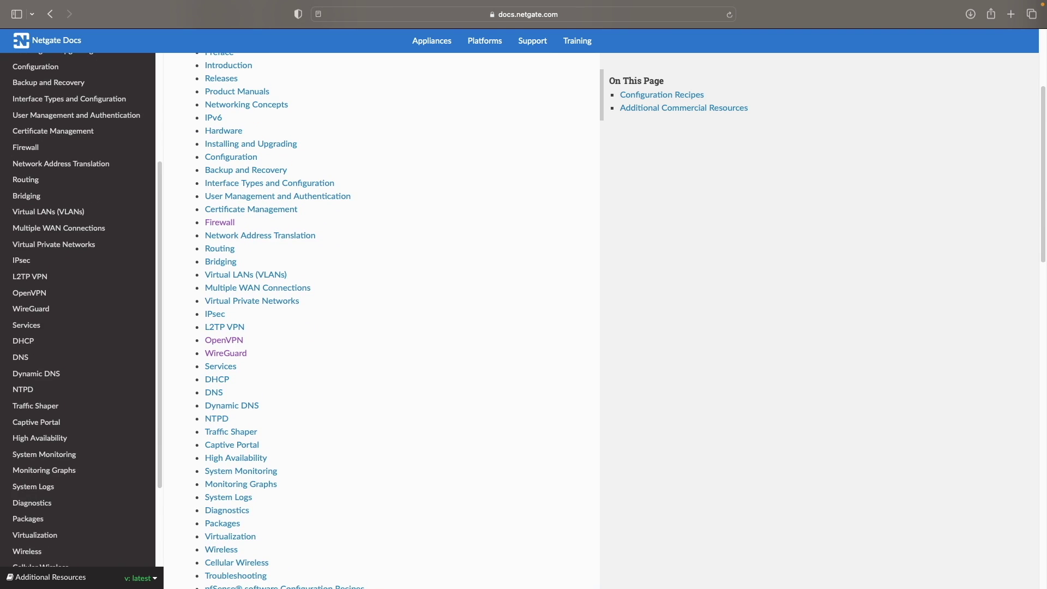
{"action": "scroll", "coordinate": [381, 321], "scroll_direction": "down", "scroll_amount": 3}
{"action": "scroll", "coordinate": [382, 321], "scroll_direction": "down", "scroll_amount": 3}
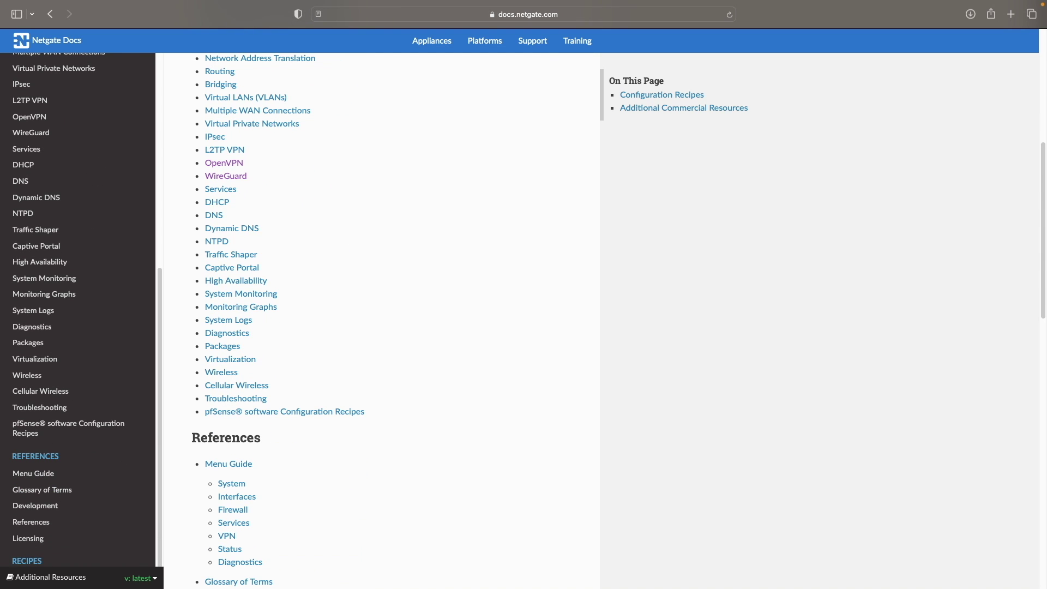
{"action": "scroll", "coordinate": [382, 322], "scroll_direction": "down", "scroll_amount": 8}
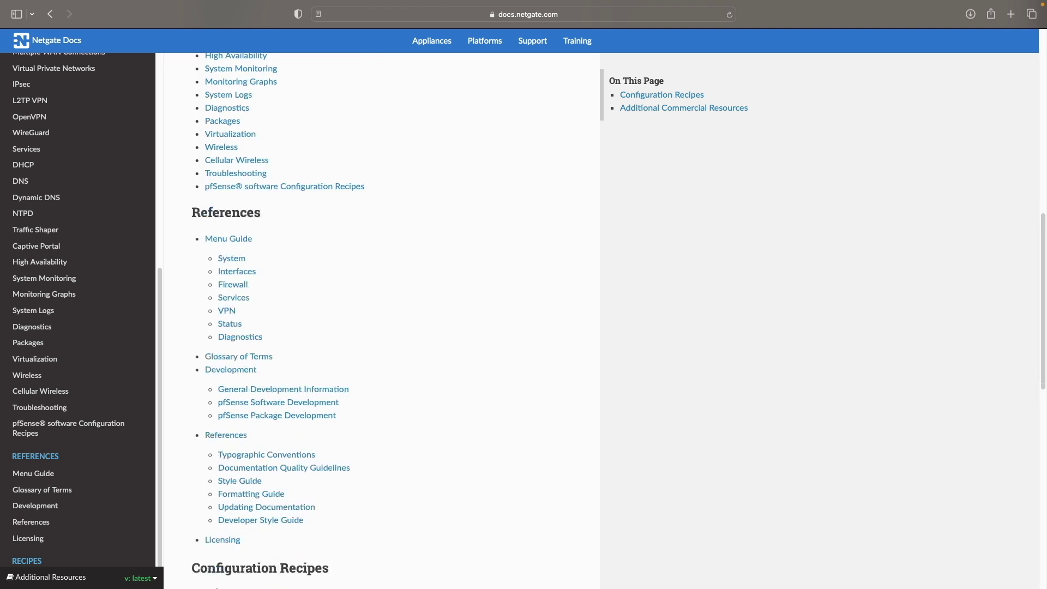
{"action": "scroll", "coordinate": [382, 322], "scroll_direction": "down", "scroll_amount": 7}
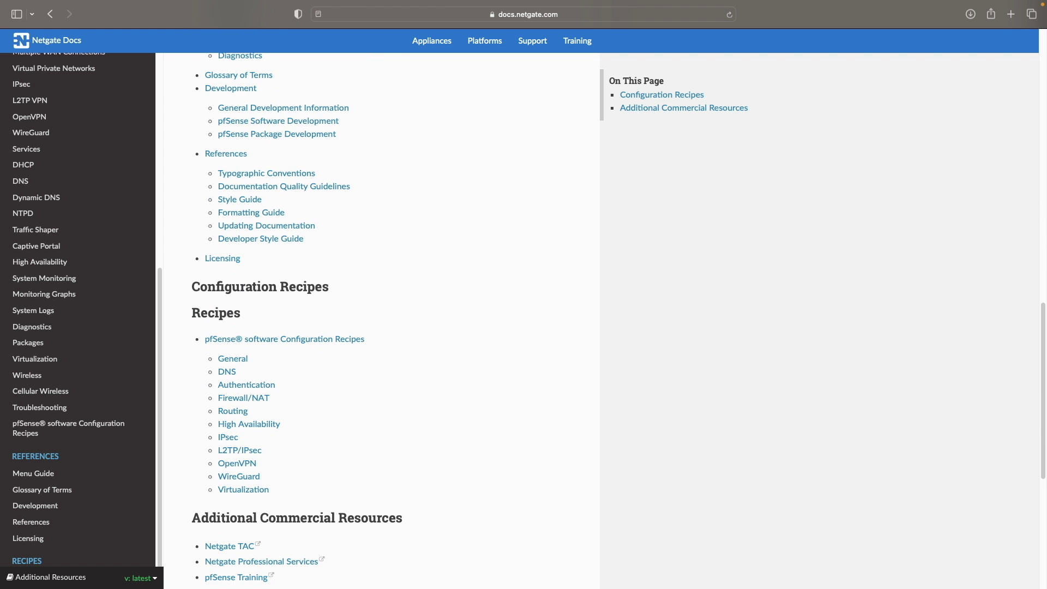
{"action": "scroll", "coordinate": [382, 321], "scroll_direction": "down", "scroll_amount": 2}
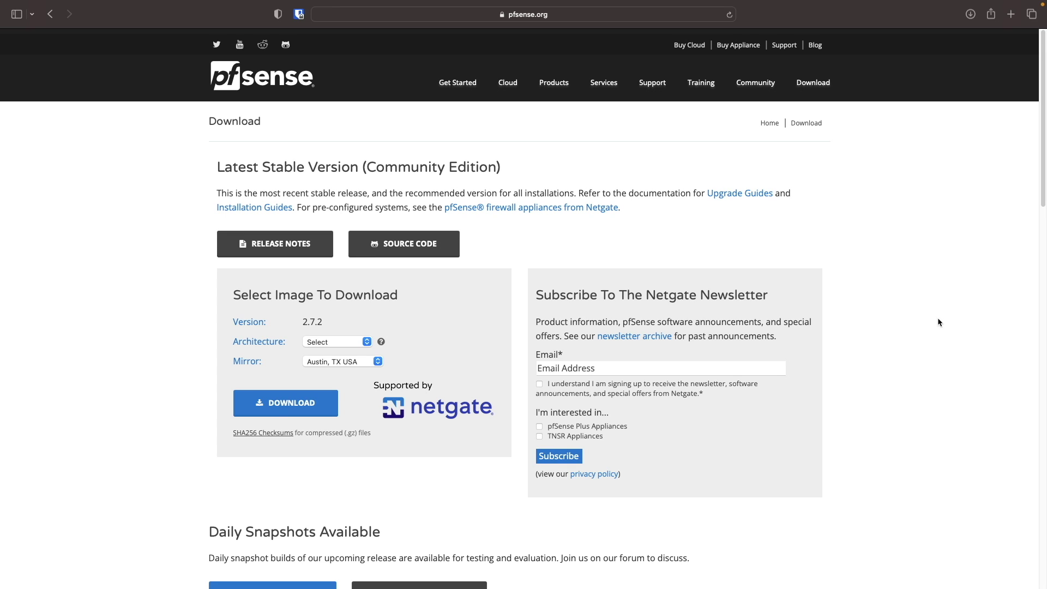
- Download the pfSense 2.7.2 AMD64 (64-bit) DVD Image (ISO) installer, allowing downloads from pfsense.org
{"action": "left_click", "coordinate": [337, 341]}
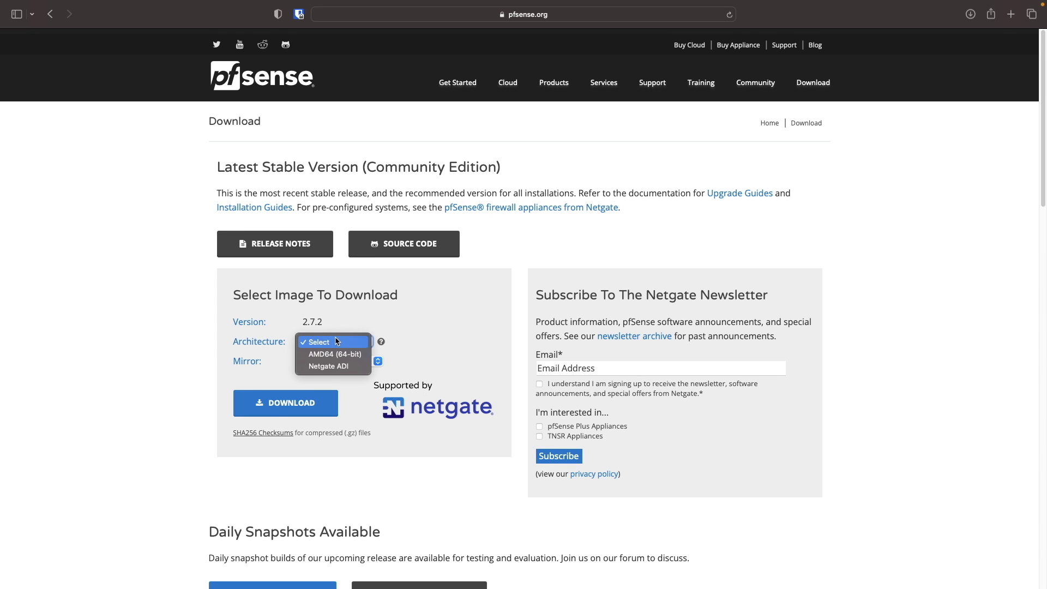
{"action": "left_click", "coordinate": [338, 354]}
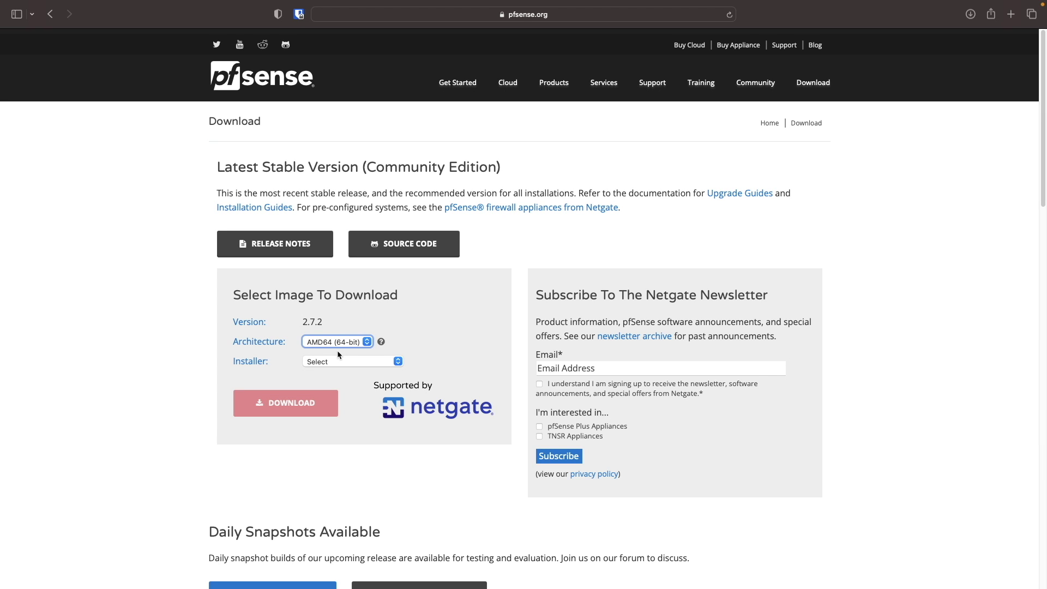
{"action": "left_click", "coordinate": [339, 362]}
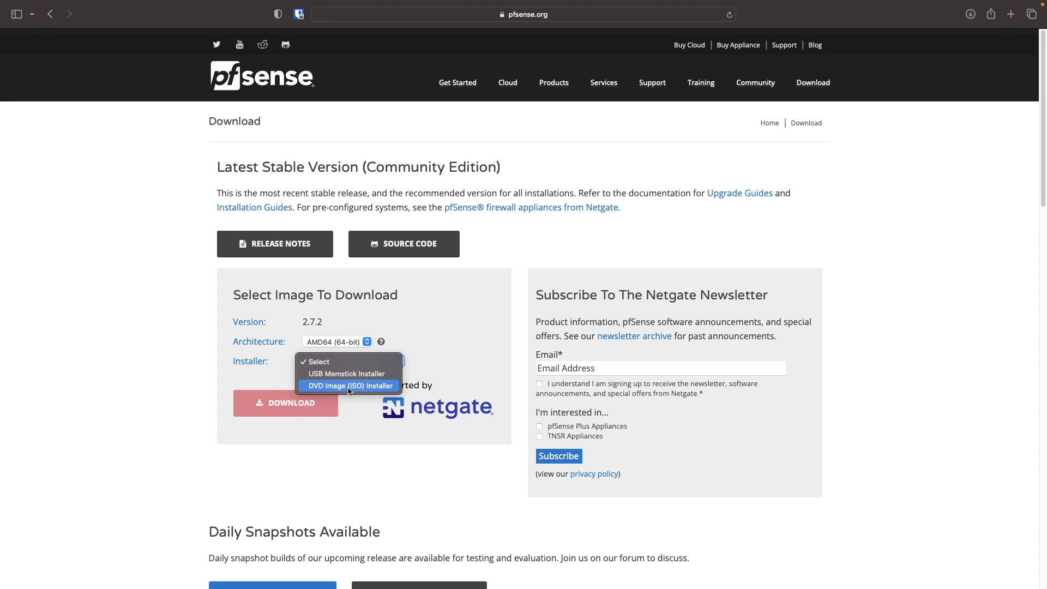
{"action": "left_click", "coordinate": [349, 386]}
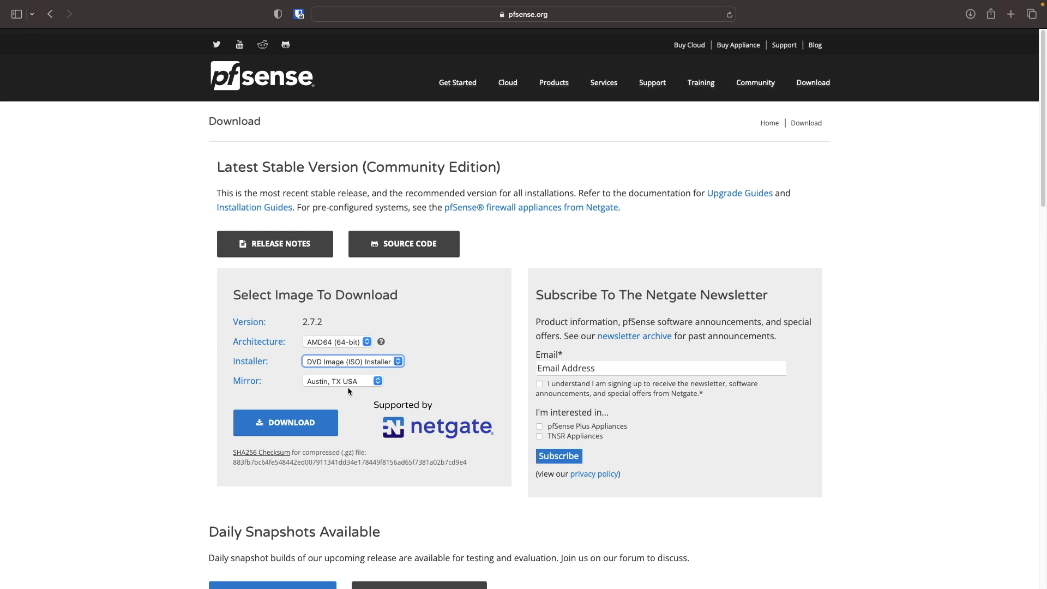
{"action": "left_click", "coordinate": [318, 415]}
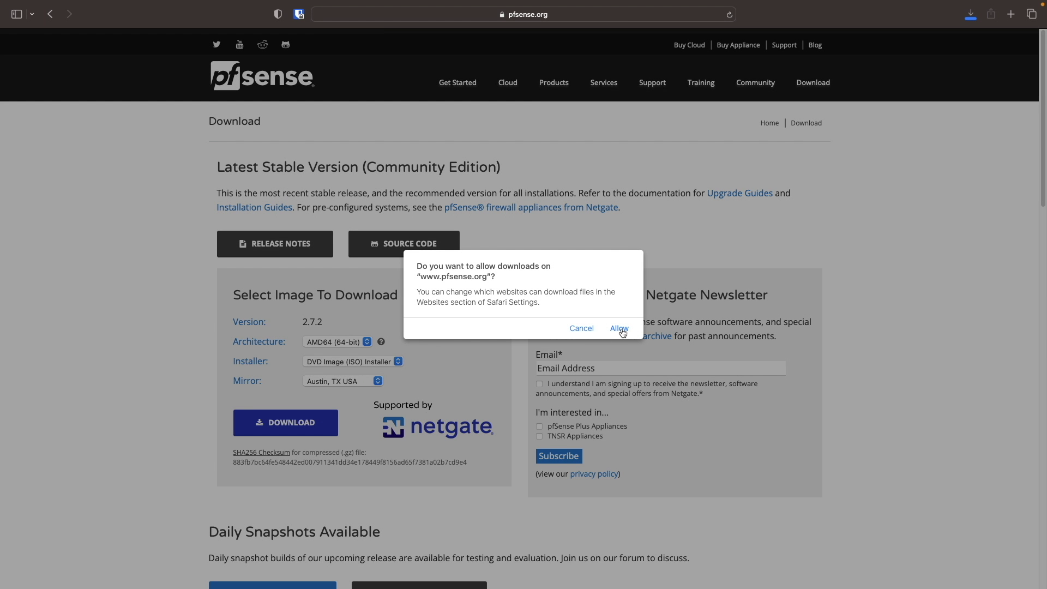
{"action": "left_click", "coordinate": [619, 329]}
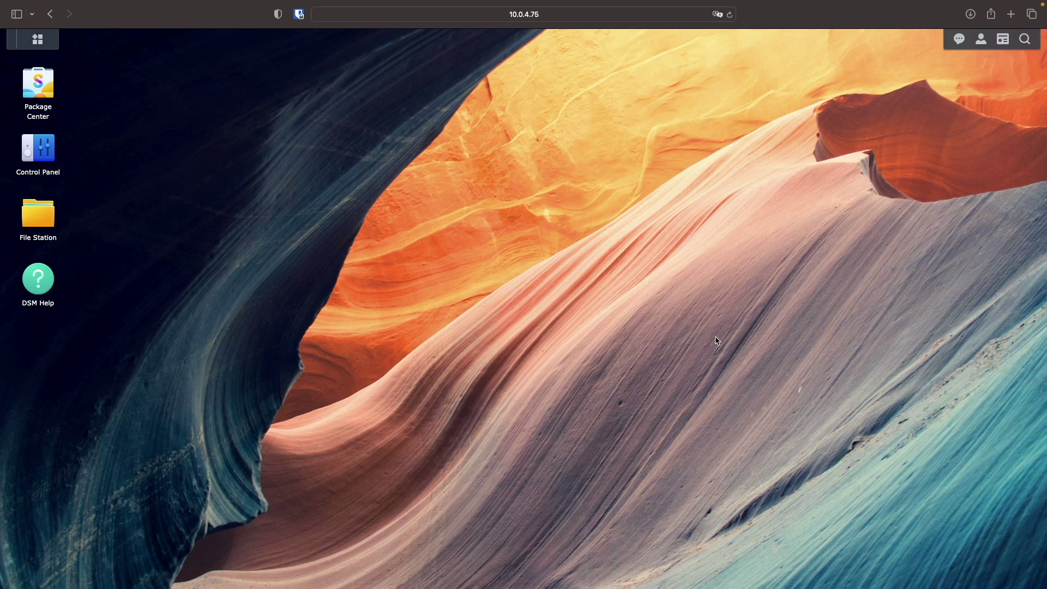
- Upload pfSense-CE-2.7.2-RELEASE-amd64.iso to the software folder in File Station, overwriting any existing copy
{"action": "left_click", "coordinate": [54, 219]}
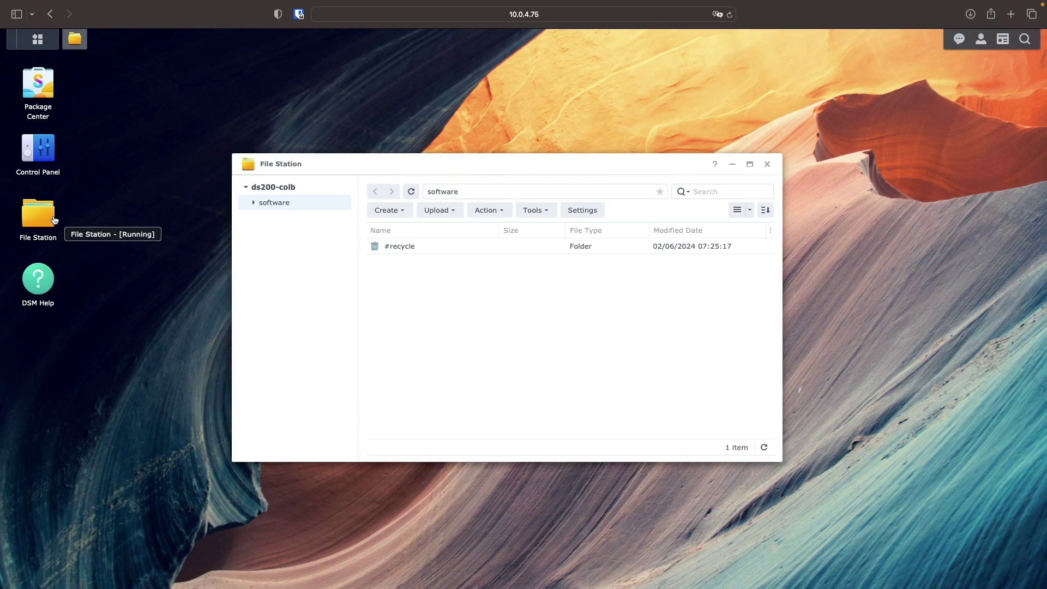
{"action": "left_click", "coordinate": [446, 210]}
{"action": "left_click", "coordinate": [451, 246]}
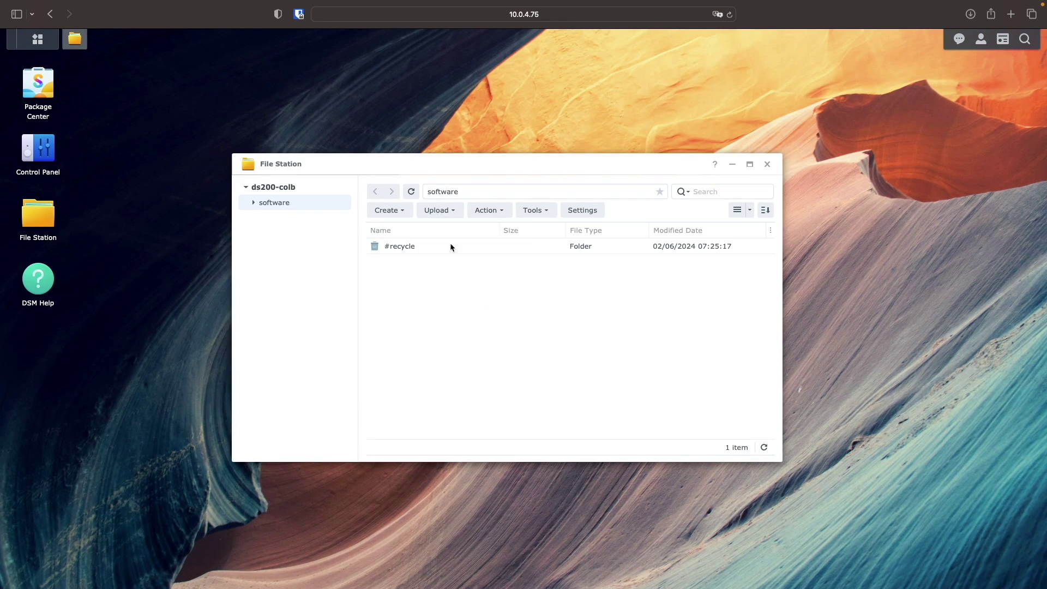
{"action": "left_click", "coordinate": [440, 213]}
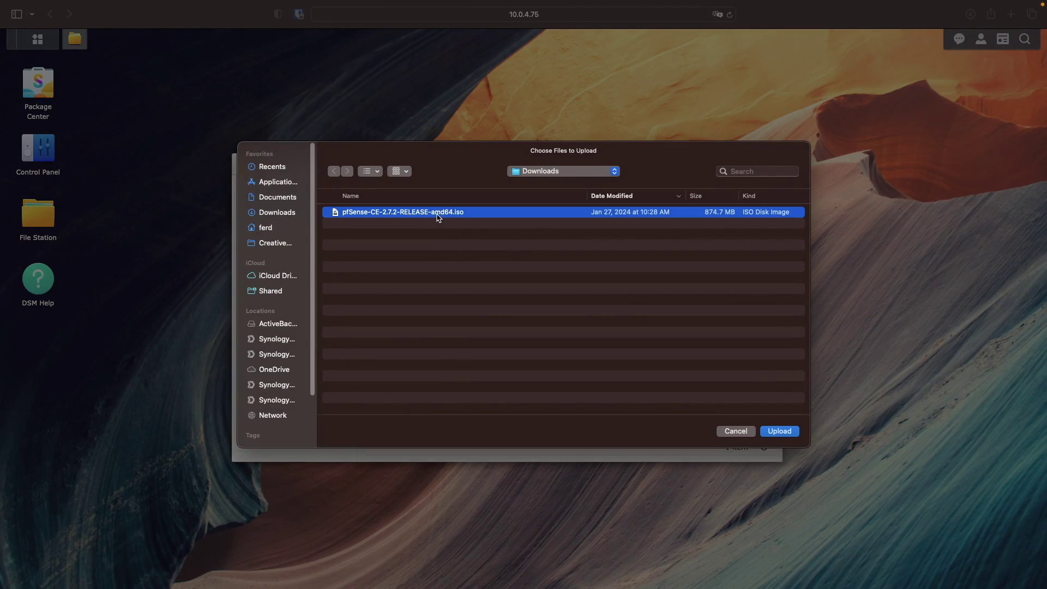
{"action": "left_click", "coordinate": [793, 431]}
- Search Package Center for 'virtual' and install Virtual Machine Manager
{"action": "left_click", "coordinate": [767, 164]}
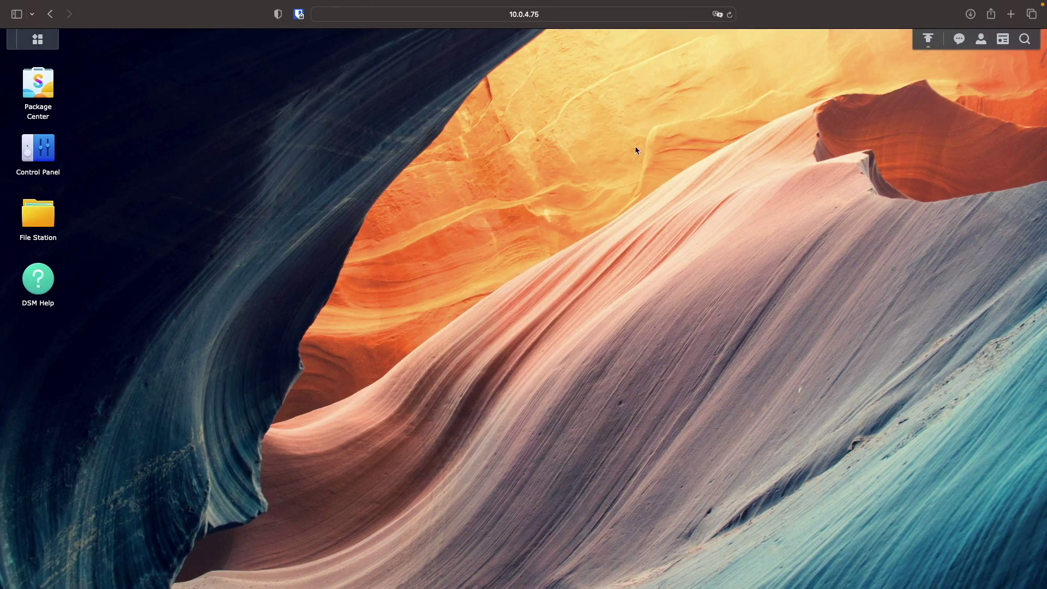
{"action": "left_click", "coordinate": [48, 91]}
{"action": "left_click", "coordinate": [316, 181]}
{"action": "type", "text": "virtual"}
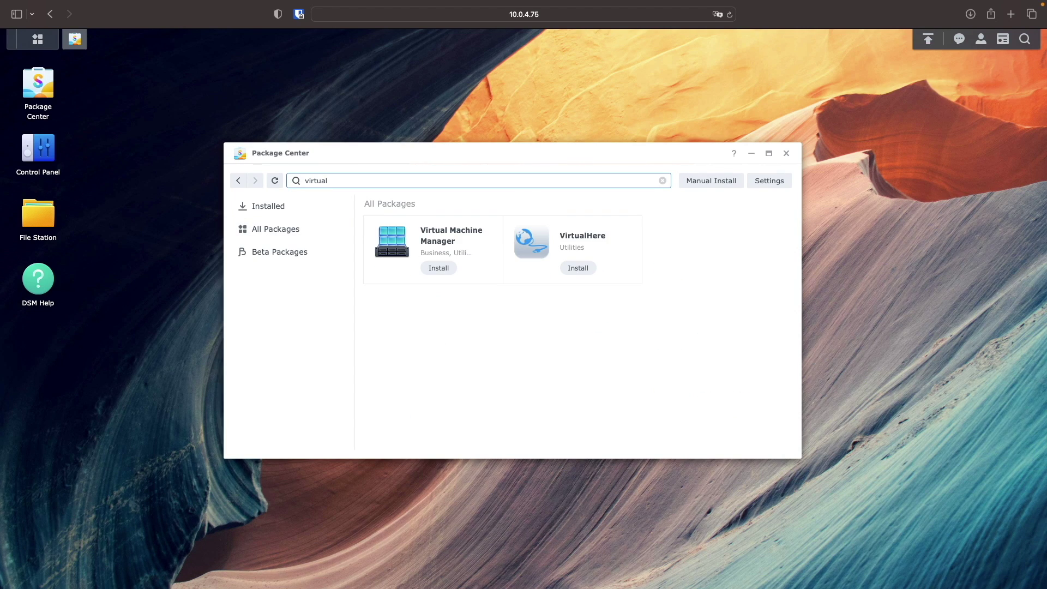
{"action": "left_click", "coordinate": [438, 267]}
{"action": "left_click", "coordinate": [567, 418]}
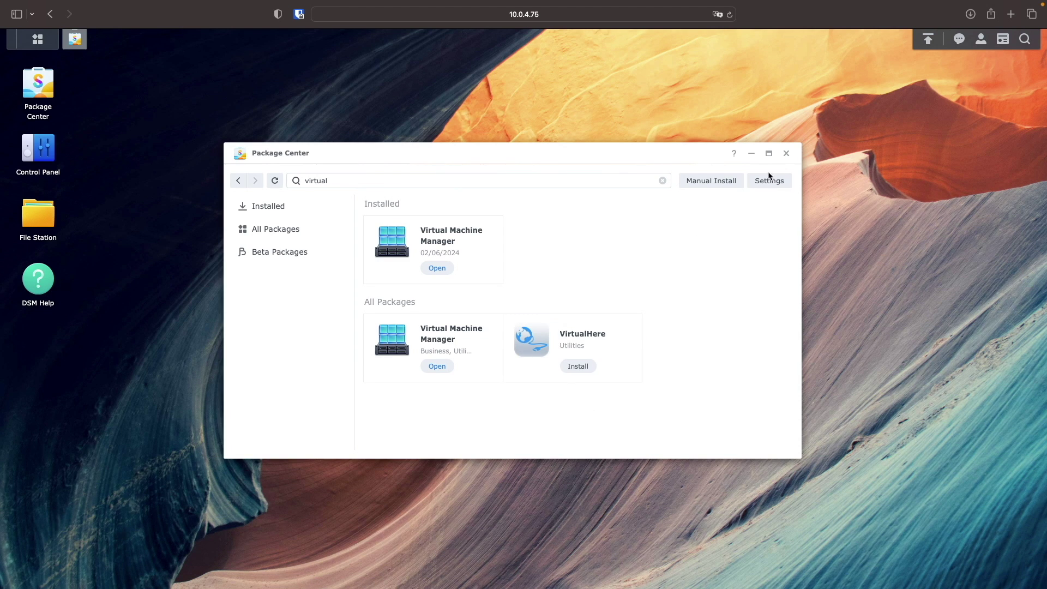
{"action": "left_click", "coordinate": [786, 153]}
- Check Control Panel's Network Interface list: LAN 1 connected, LAN 2 disconnected, plus PPPoE
{"action": "left_click", "coordinate": [39, 157]}
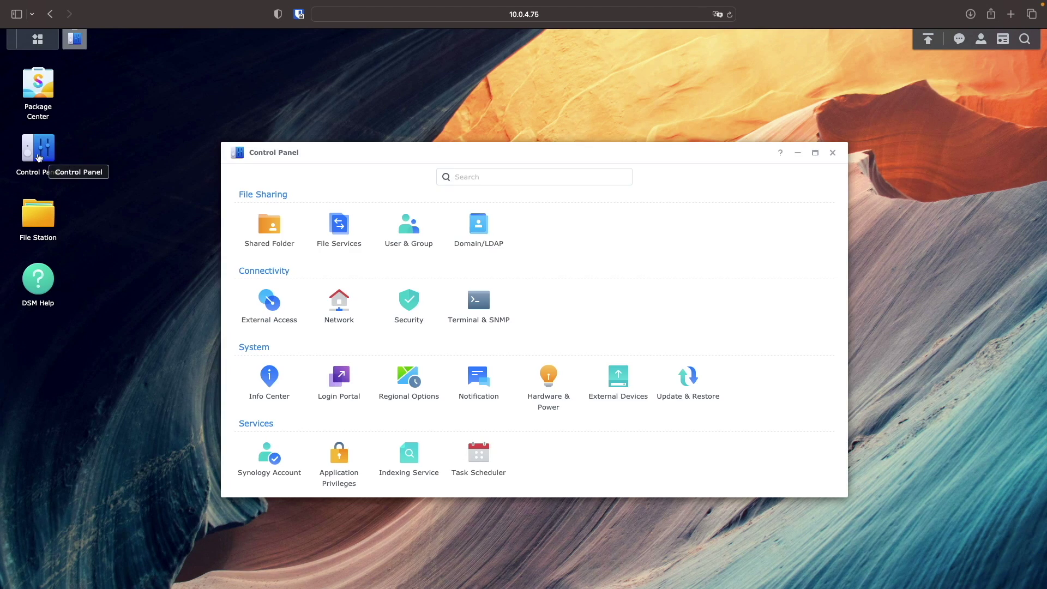
{"action": "left_click", "coordinate": [334, 304]}
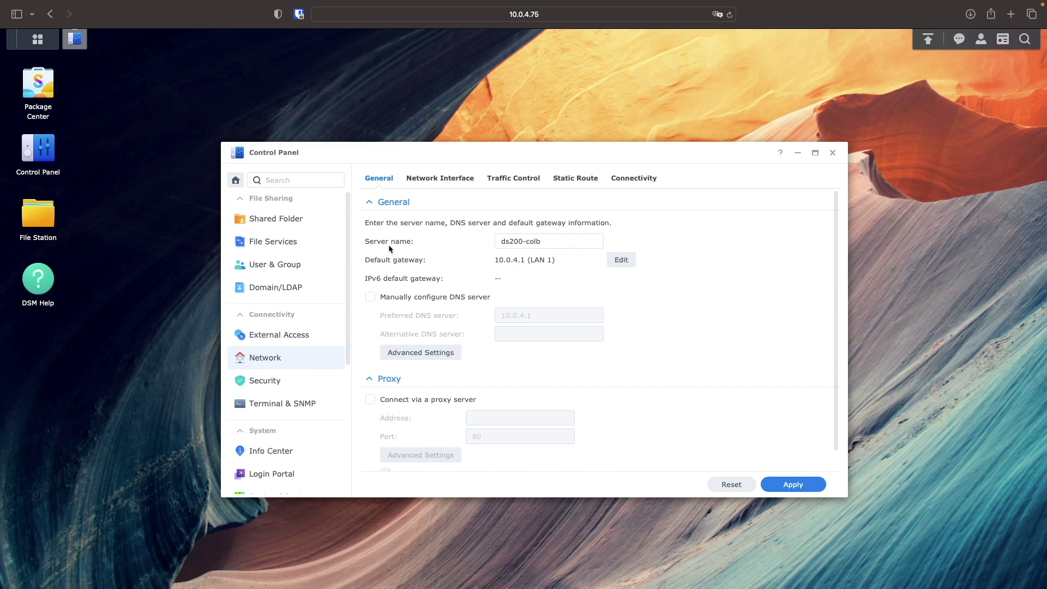
{"action": "left_click", "coordinate": [441, 180]}
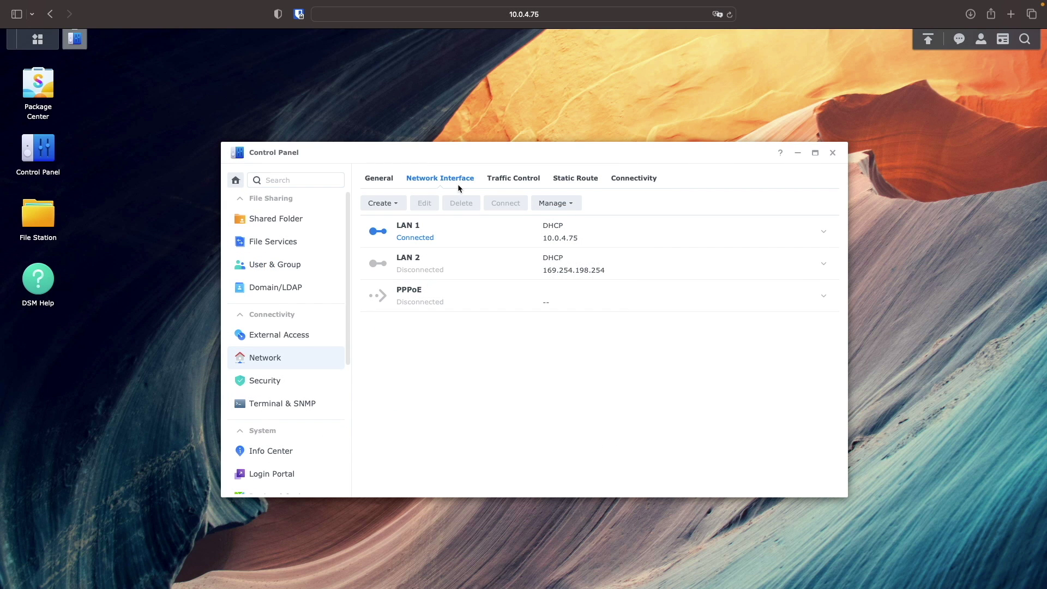
{"action": "left_click", "coordinate": [832, 153]}
- Run Virtual Machine Manager's setup wizard, enabling the network settings and storing VMs on Volume 1
{"action": "left_click", "coordinate": [47, 48]}
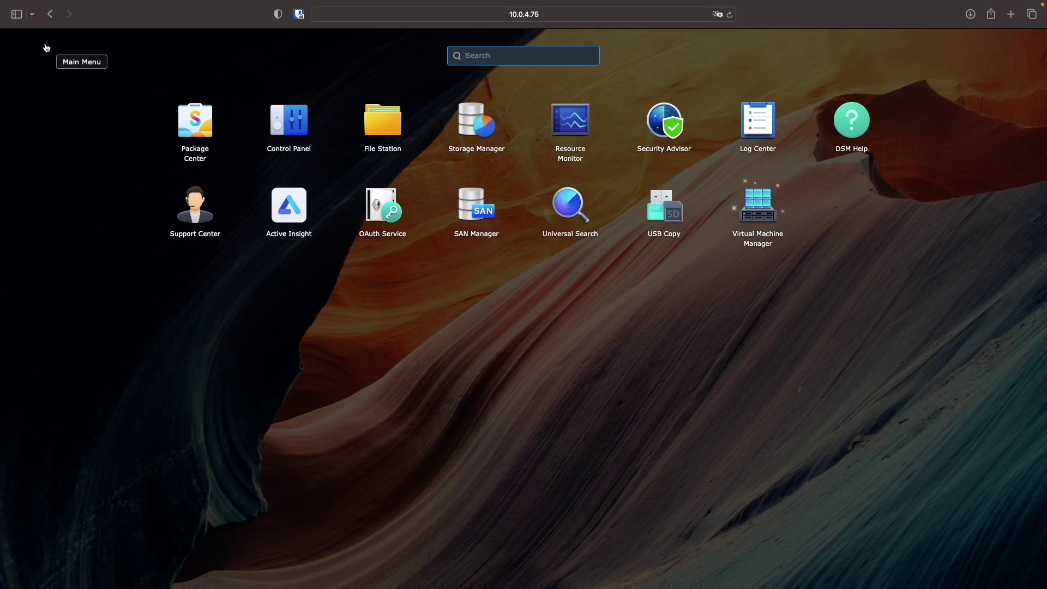
{"action": "left_click", "coordinate": [750, 202]}
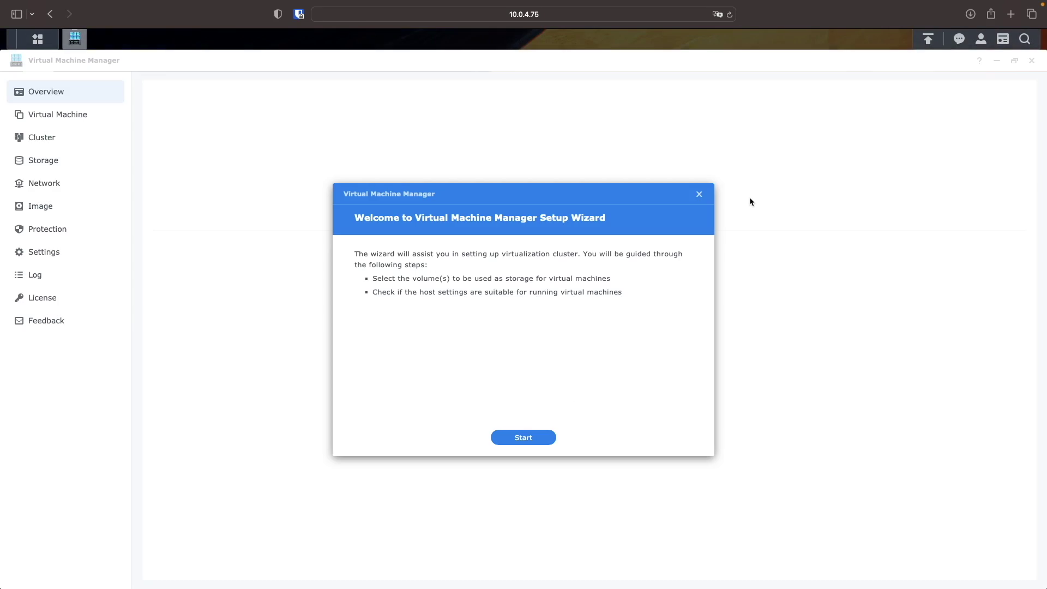
{"action": "left_click", "coordinate": [534, 437]}
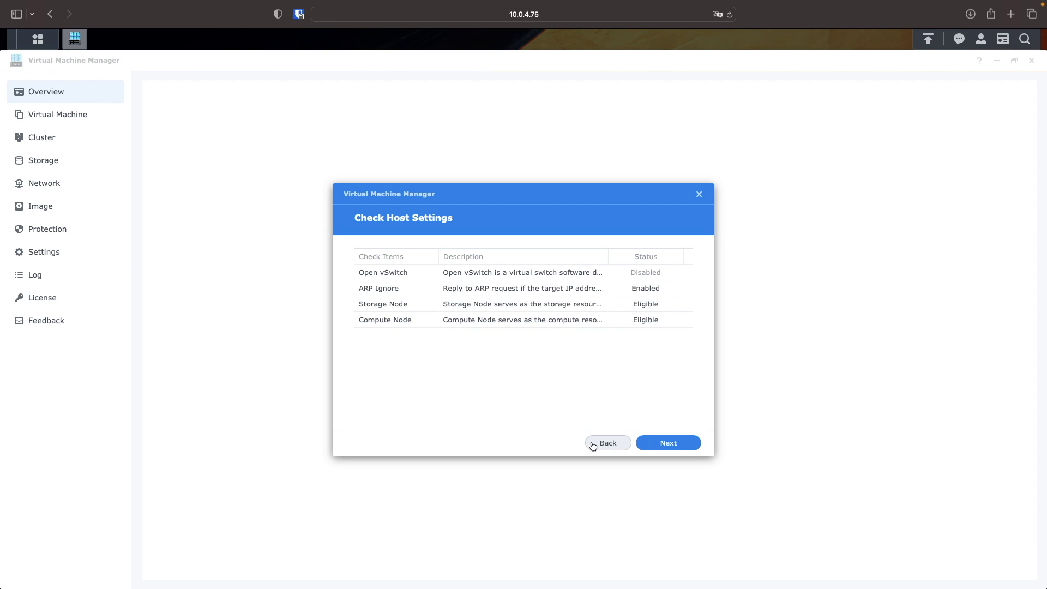
{"action": "left_click", "coordinate": [645, 447]}
{"action": "left_click", "coordinate": [669, 347]}
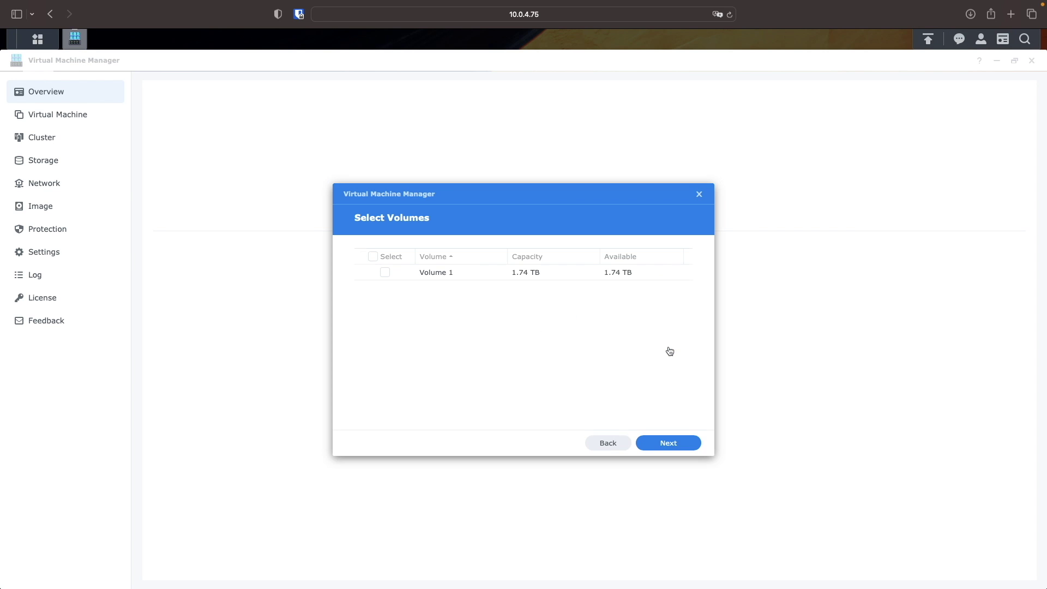
{"action": "left_click", "coordinate": [385, 272]}
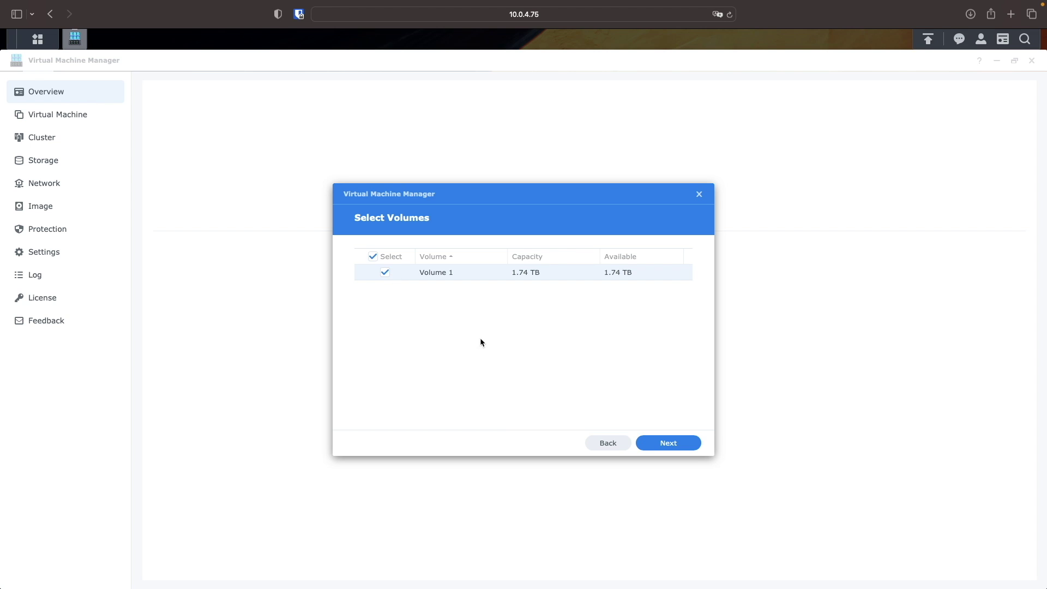
{"action": "left_click", "coordinate": [645, 443]}
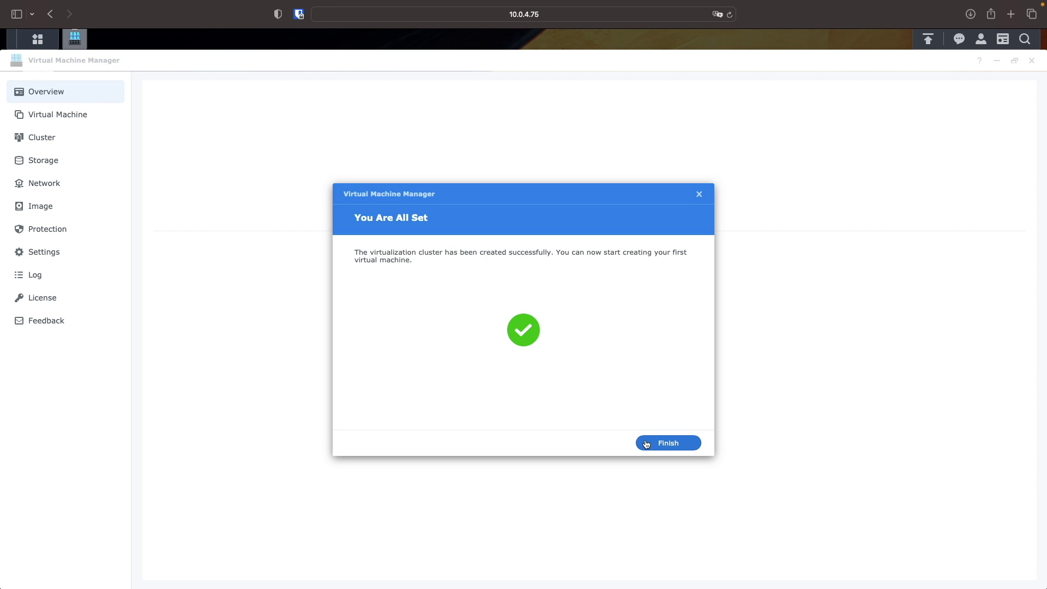
{"action": "left_click", "coordinate": [645, 443]}
- Delete the Default VM Network from Virtual Machine Manager's network list
{"action": "left_click", "coordinate": [1014, 61]}
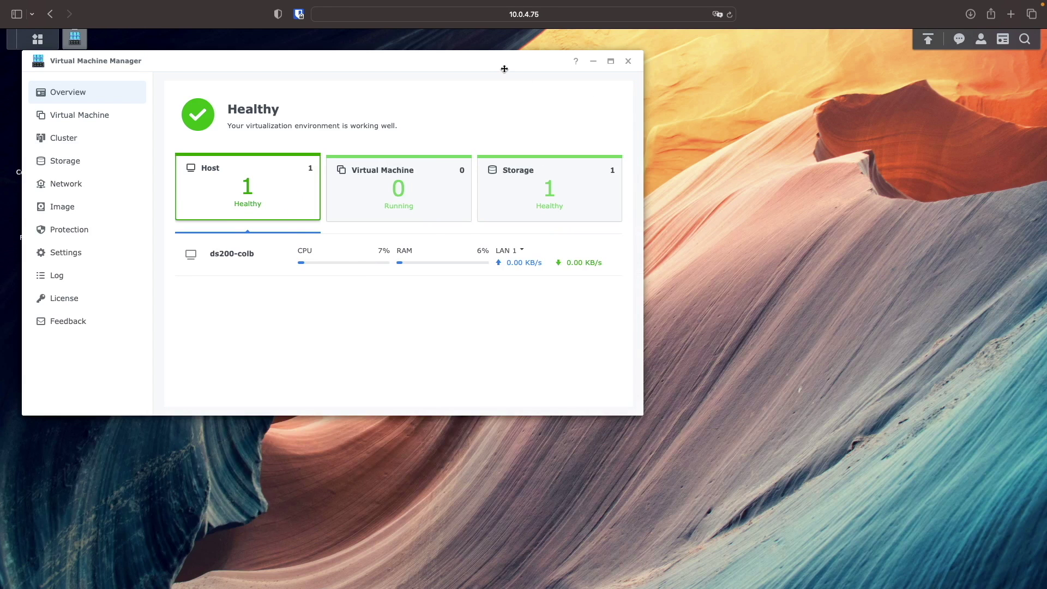
{"action": "left_click_drag", "start_coordinate": [504, 68], "coordinate": [717, 140]}
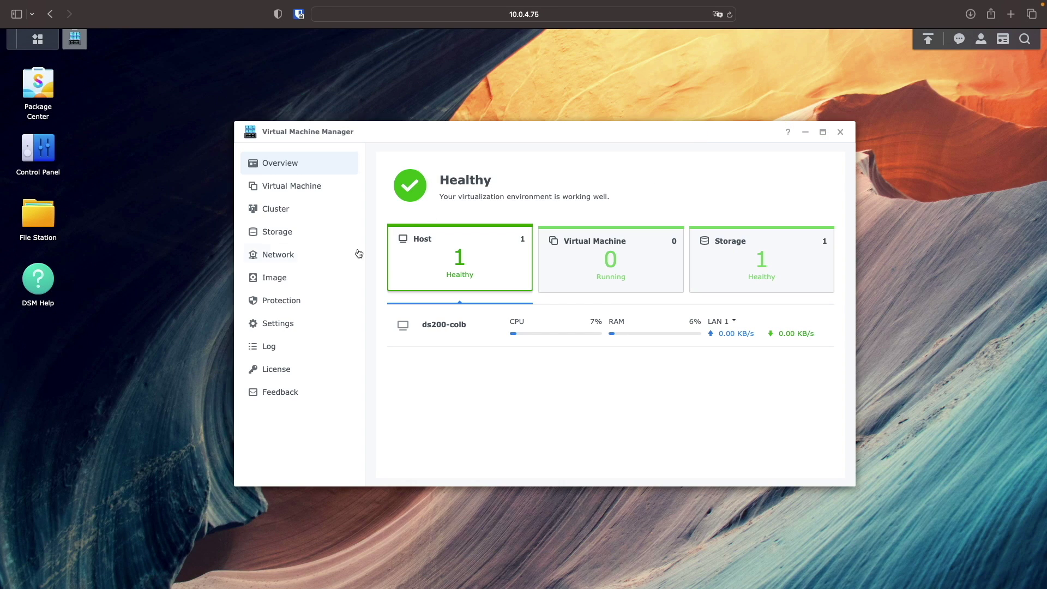
{"action": "left_click", "coordinate": [331, 266]}
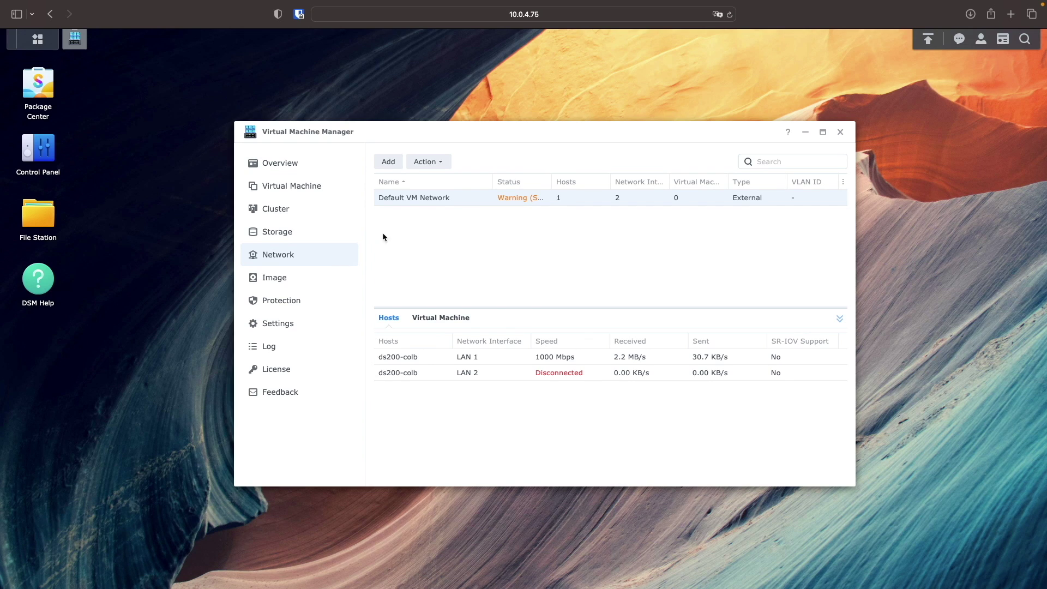
{"action": "left_click", "coordinate": [436, 161]}
{"action": "left_click", "coordinate": [435, 201]}
{"action": "left_click", "coordinate": [667, 339]}
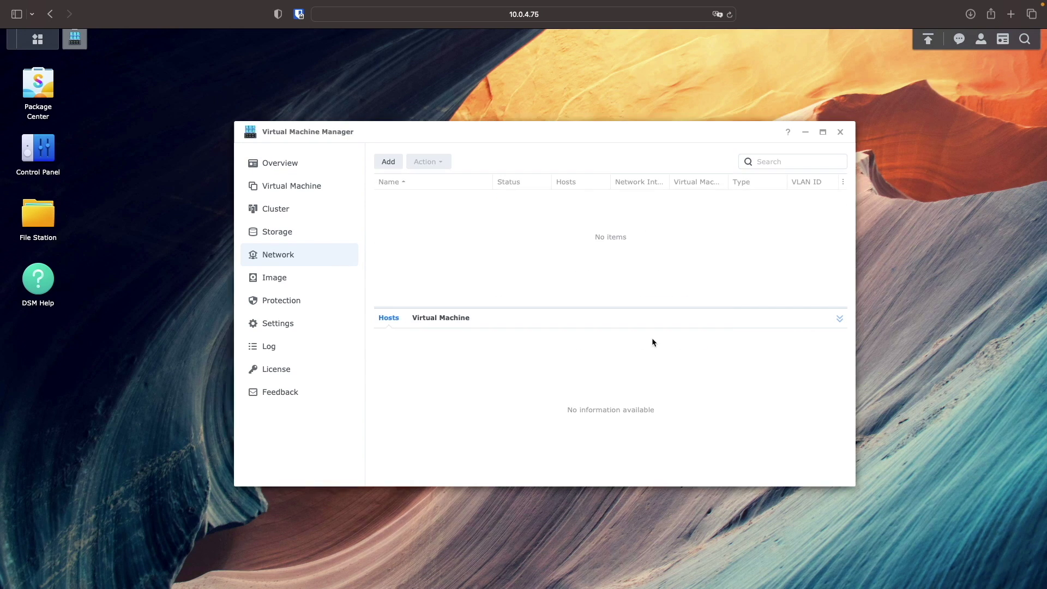
- Create a virtual switch named WAN attached to LAN 1
{"action": "left_click", "coordinate": [389, 163]}
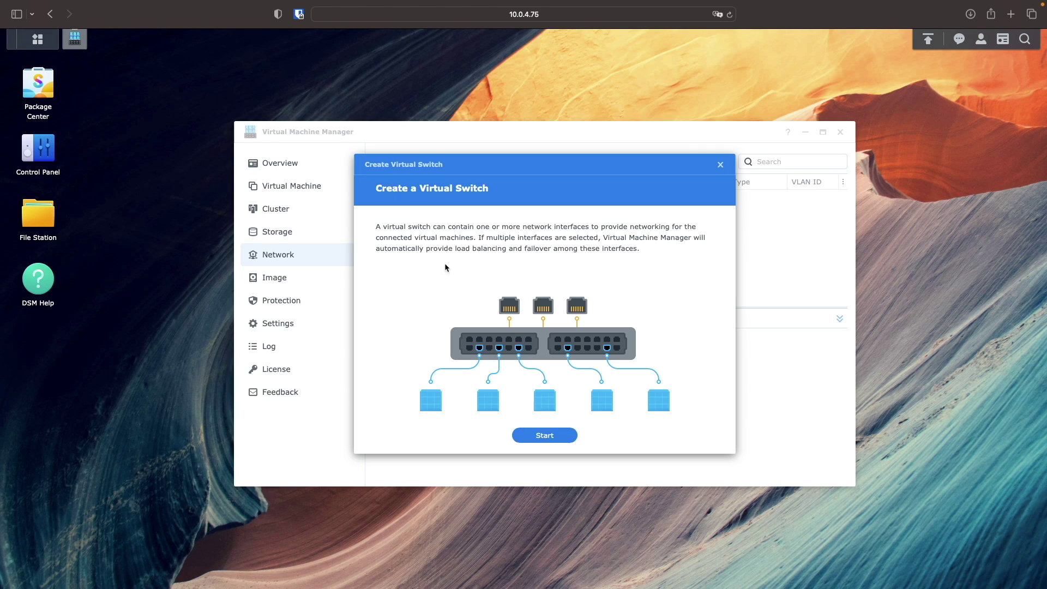
{"action": "left_click", "coordinate": [562, 435]}
{"action": "left_click", "coordinate": [407, 333]}
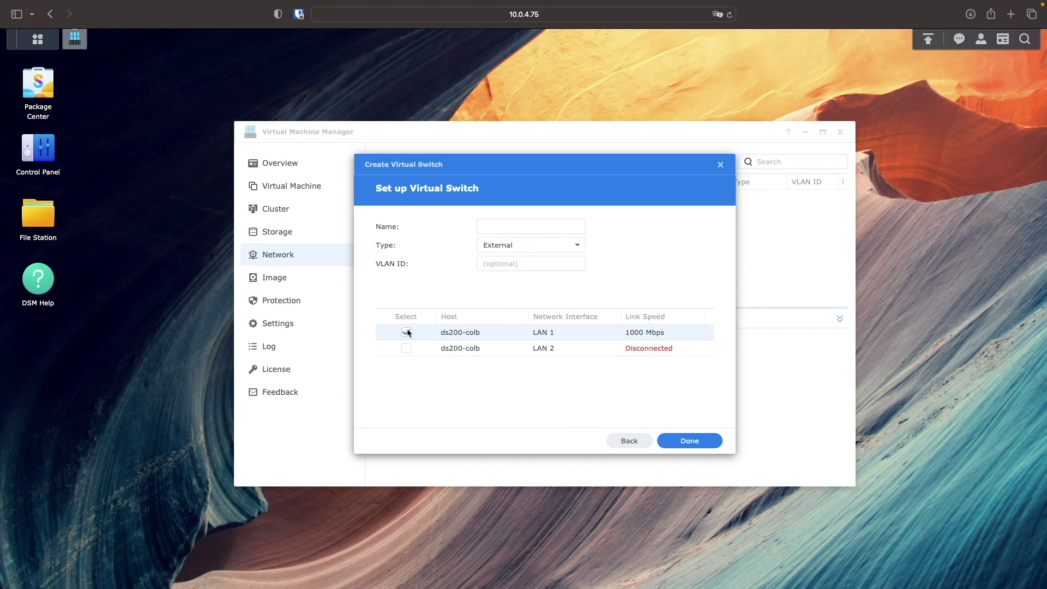
{"action": "left_click", "coordinate": [483, 226]}
{"action": "type", "text": "WAN"}
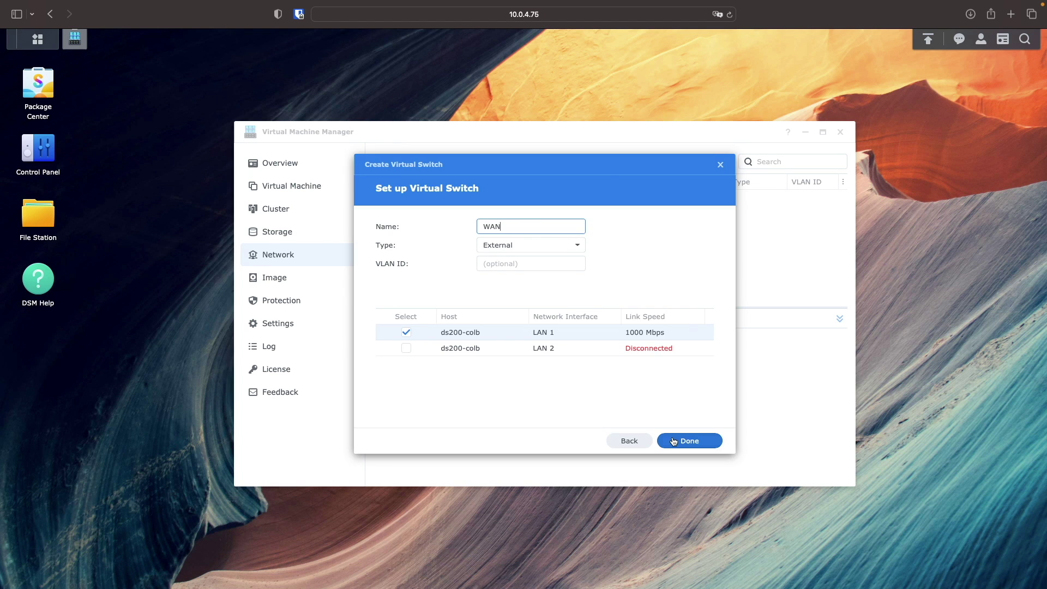
{"action": "left_click", "coordinate": [673, 440]}
- Create a second virtual switch named LAN attached to LAN 2
{"action": "left_click", "coordinate": [391, 163]}
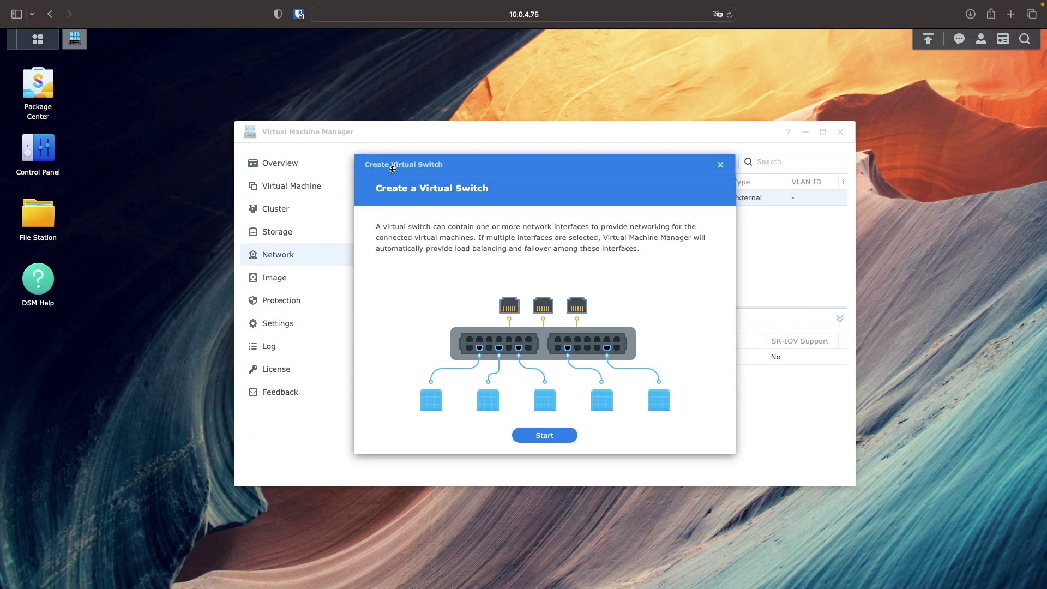
{"action": "left_click", "coordinate": [572, 434]}
{"action": "left_click", "coordinate": [494, 227]}
{"action": "type", "text": "LAN"}
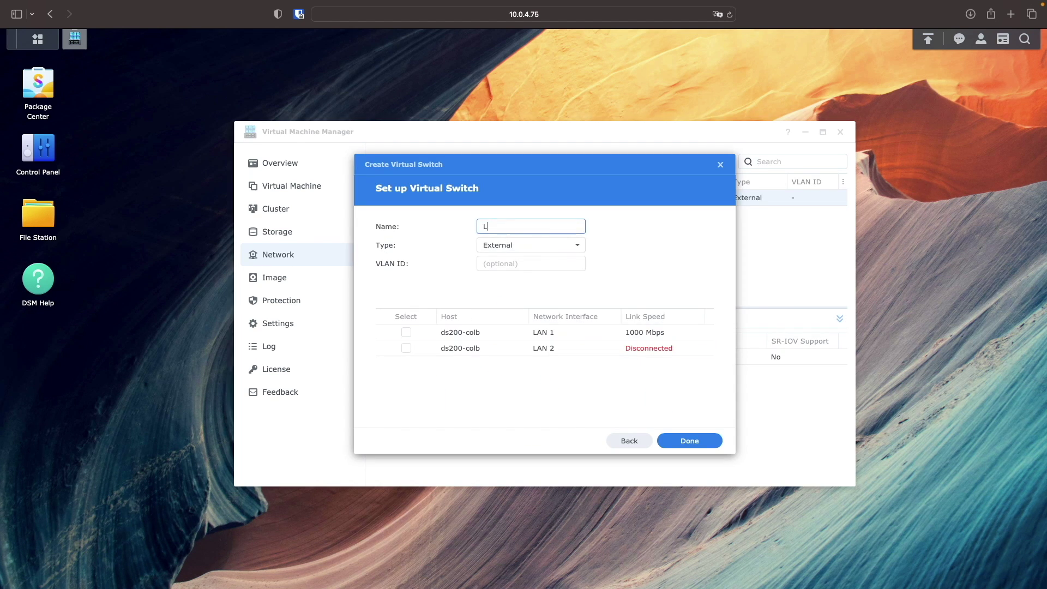
{"action": "left_click", "coordinate": [406, 347]}
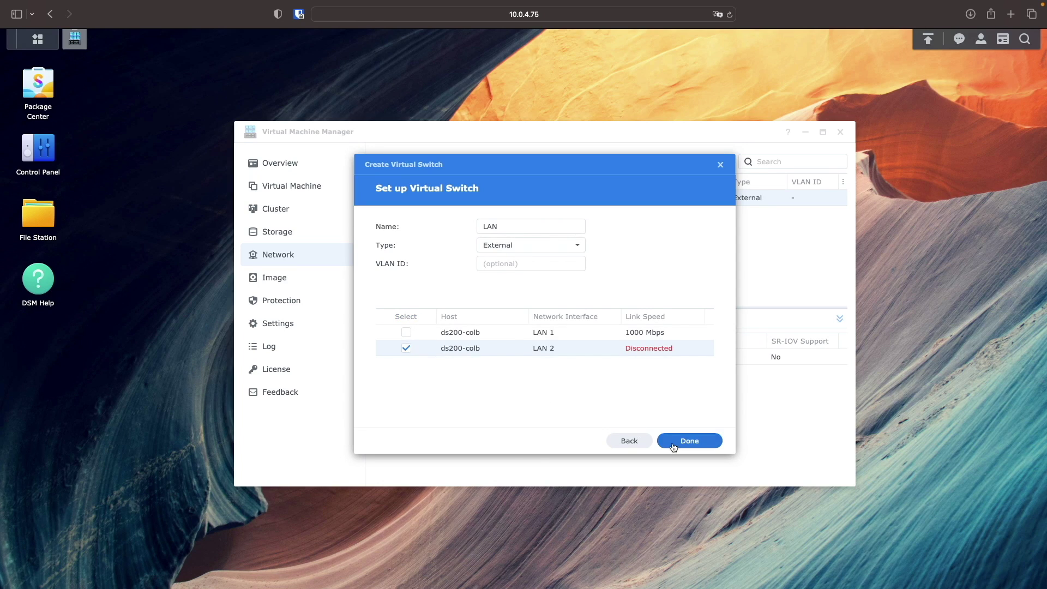
{"action": "left_click", "coordinate": [673, 441]}
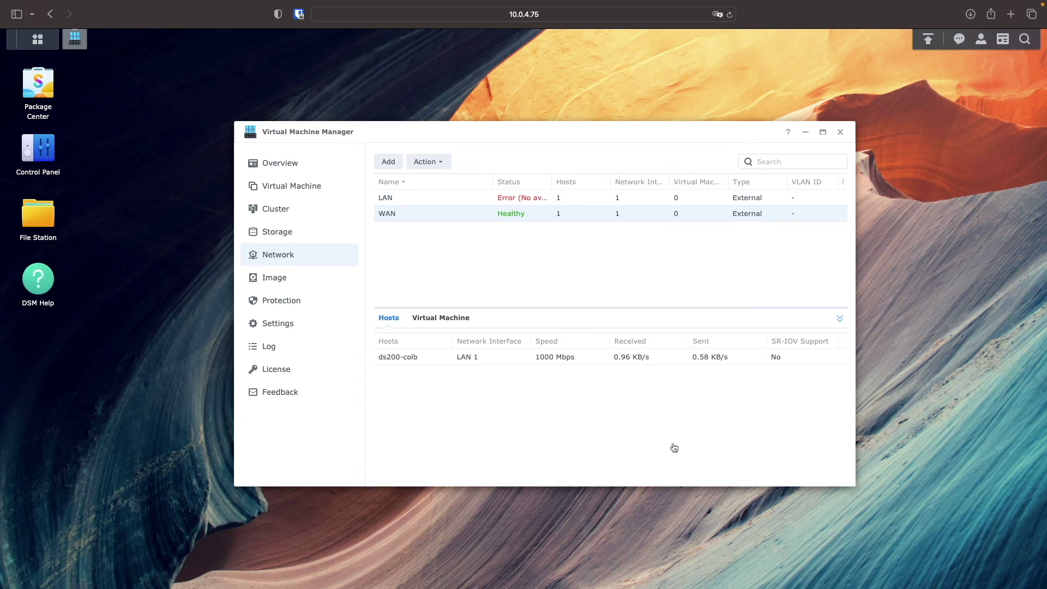
{"action": "left_click", "coordinate": [332, 190]}
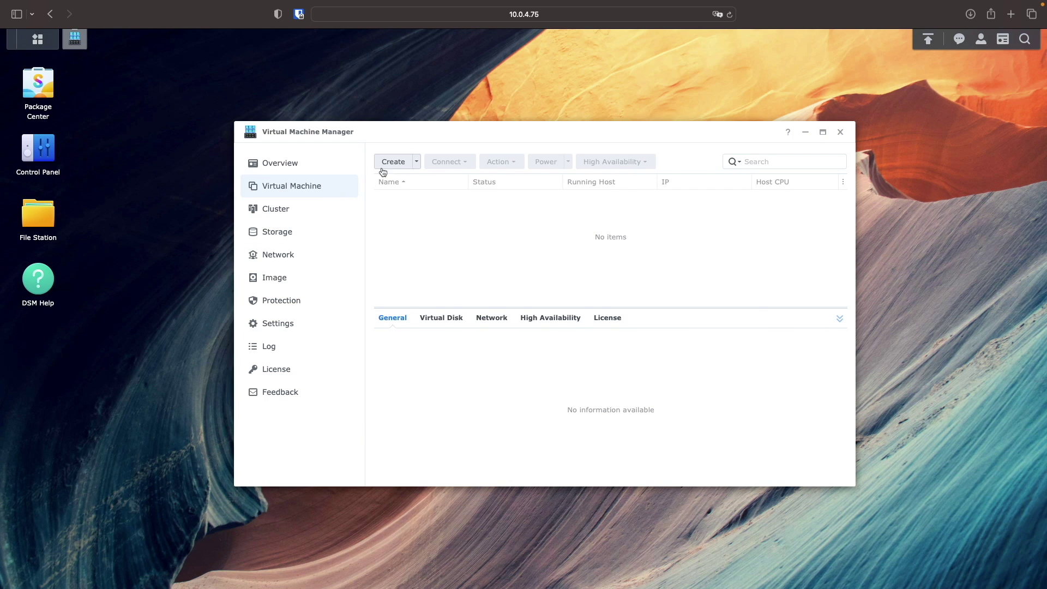
- Start a new 'Others' virtual machine named pfSense on the NAS volume with 2 GB memory
{"action": "left_click", "coordinate": [389, 165]}
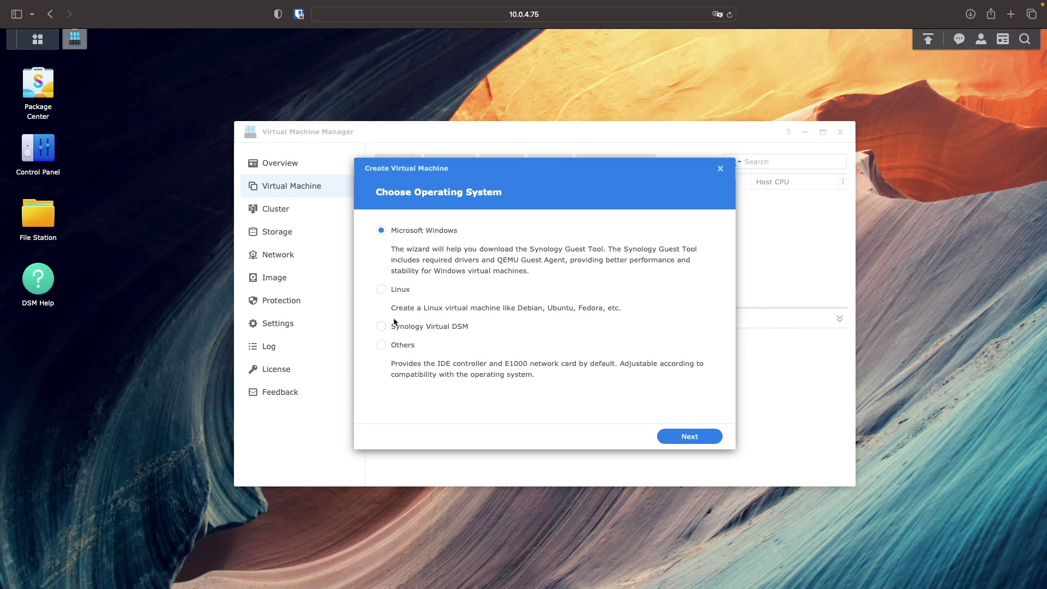
{"action": "left_click", "coordinate": [401, 346]}
{"action": "left_click", "coordinate": [660, 437]}
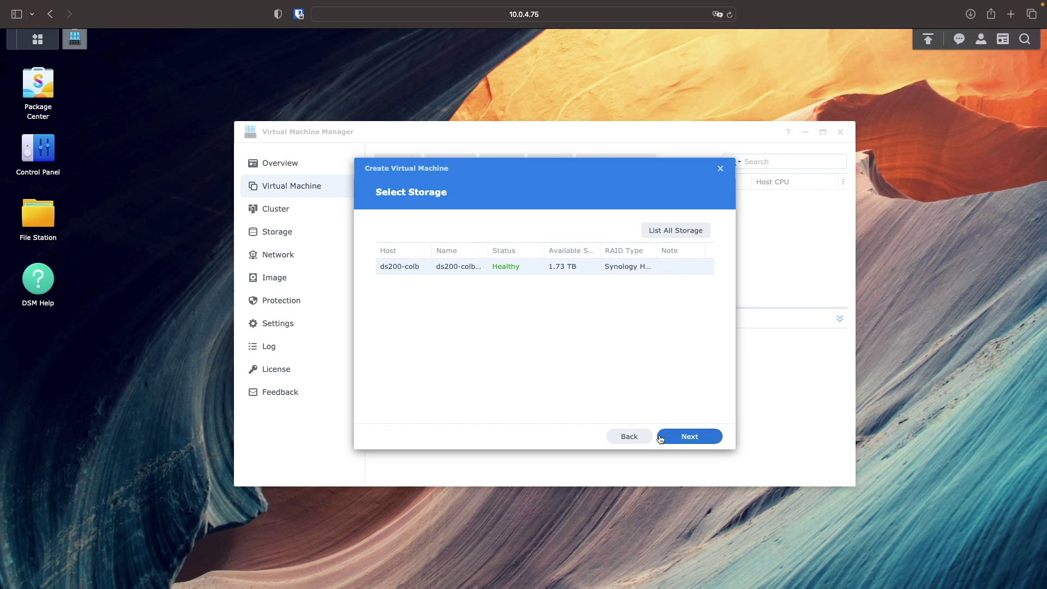
{"action": "left_click", "coordinate": [663, 439]}
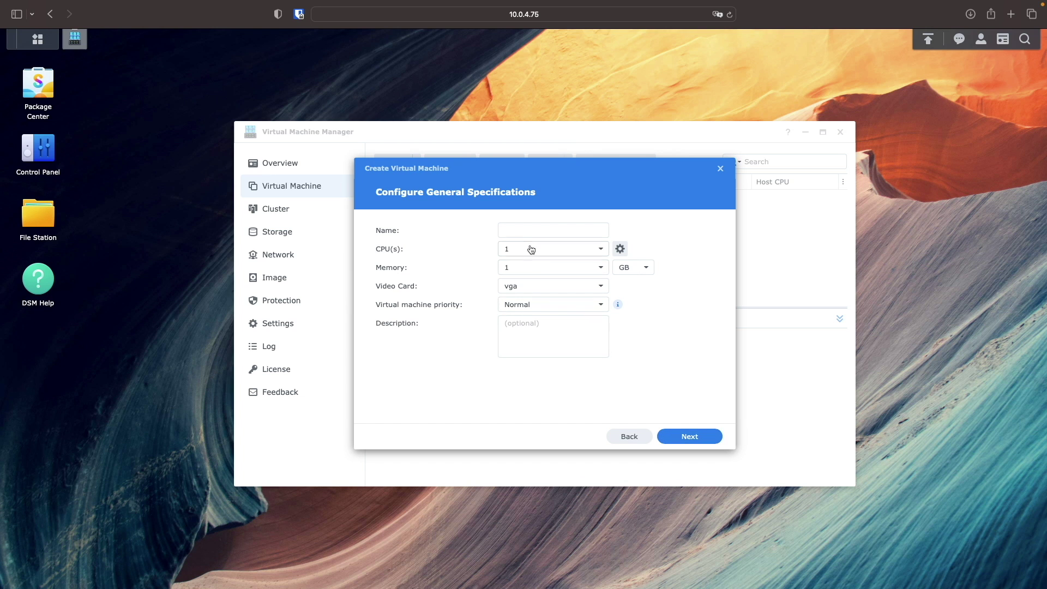
{"action": "left_click", "coordinate": [518, 230]}
{"action": "type", "text": "pfSense"}
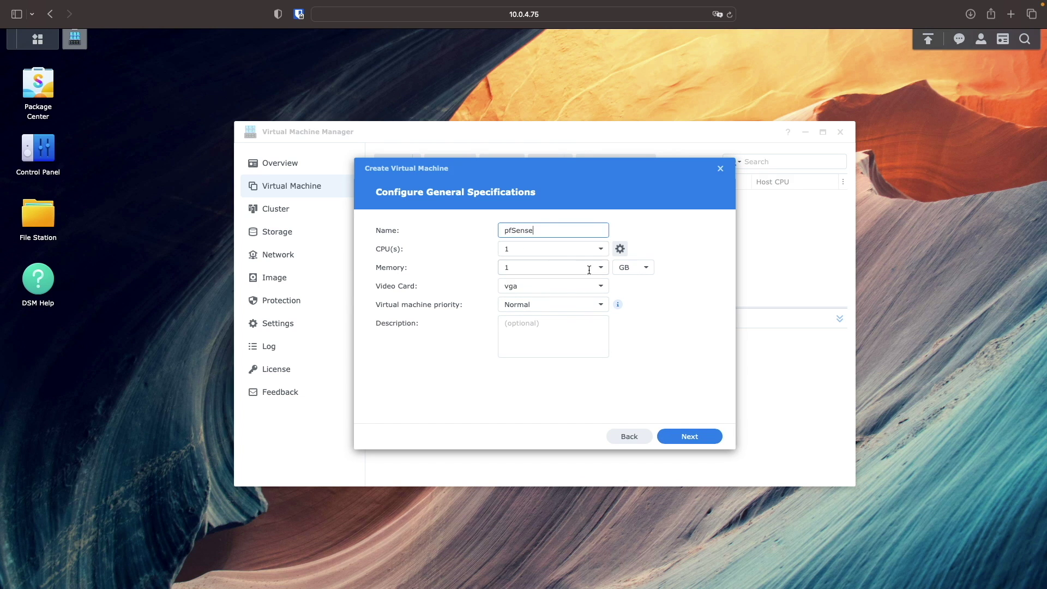
{"action": "left_click", "coordinate": [589, 269]}
{"action": "left_click", "coordinate": [556, 304]}
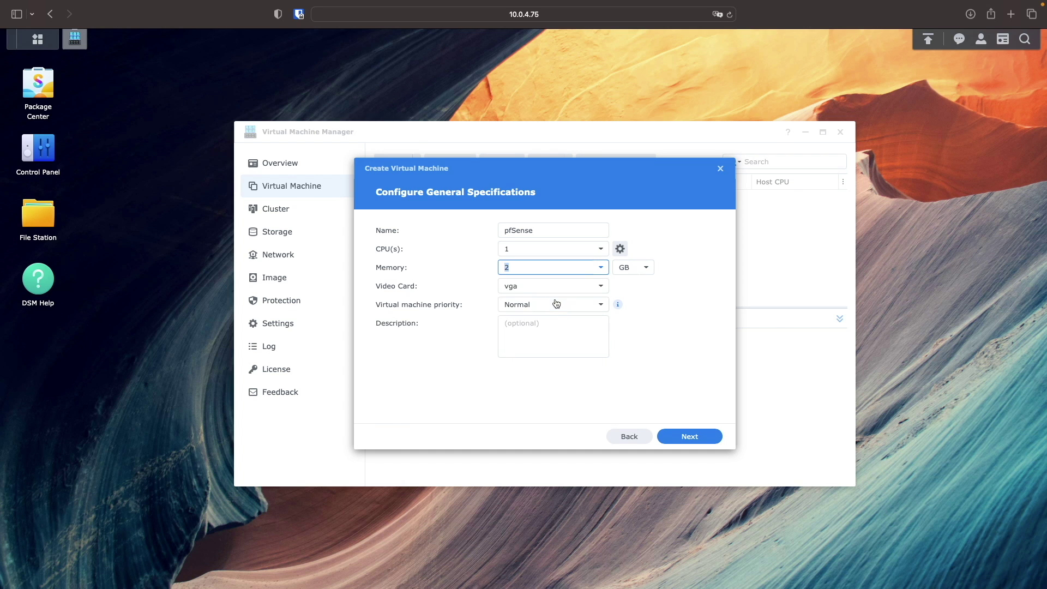
{"action": "left_click", "coordinate": [665, 438]}
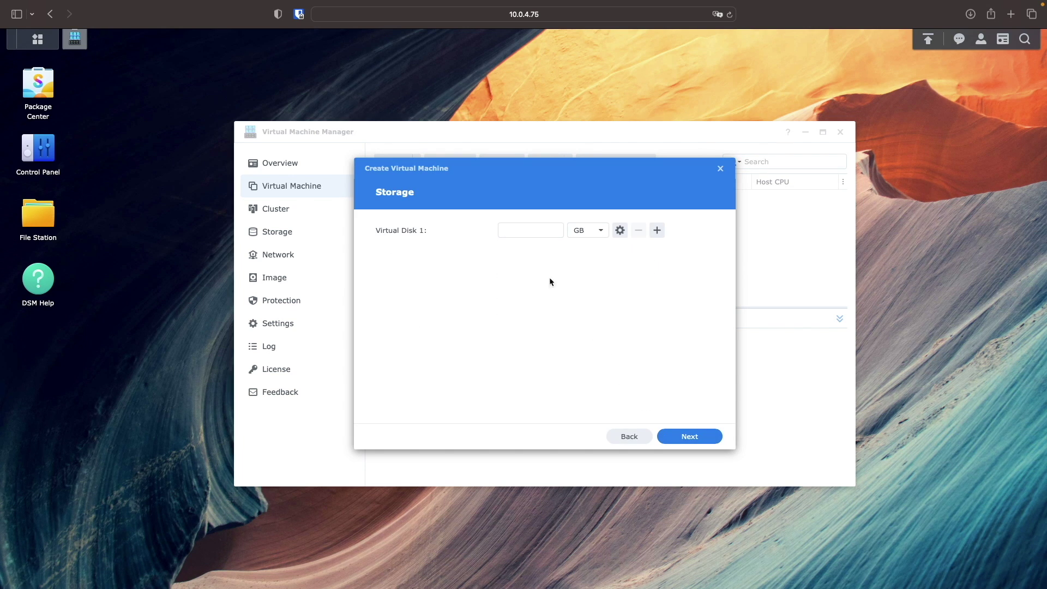
- Give the VM a 32 GB virtual disk and two networks, WAN and LAN
{"action": "left_click", "coordinate": [529, 230]}
{"action": "type", "text": "32"}
{"action": "left_click", "coordinate": [670, 439]}
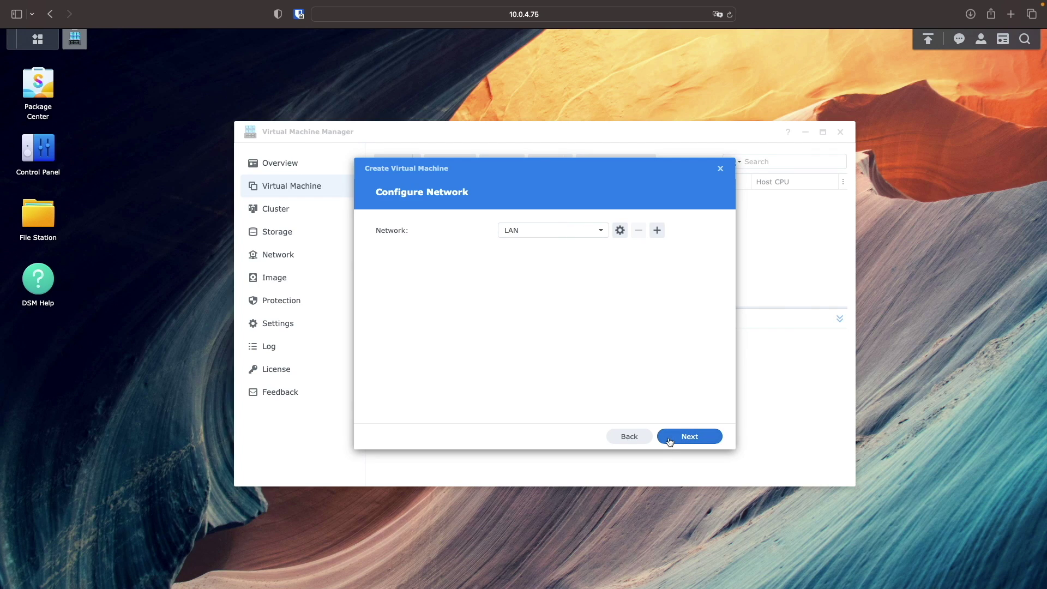
{"action": "left_click", "coordinate": [600, 232]}
{"action": "left_click", "coordinate": [592, 280]}
{"action": "left_click", "coordinate": [657, 231]}
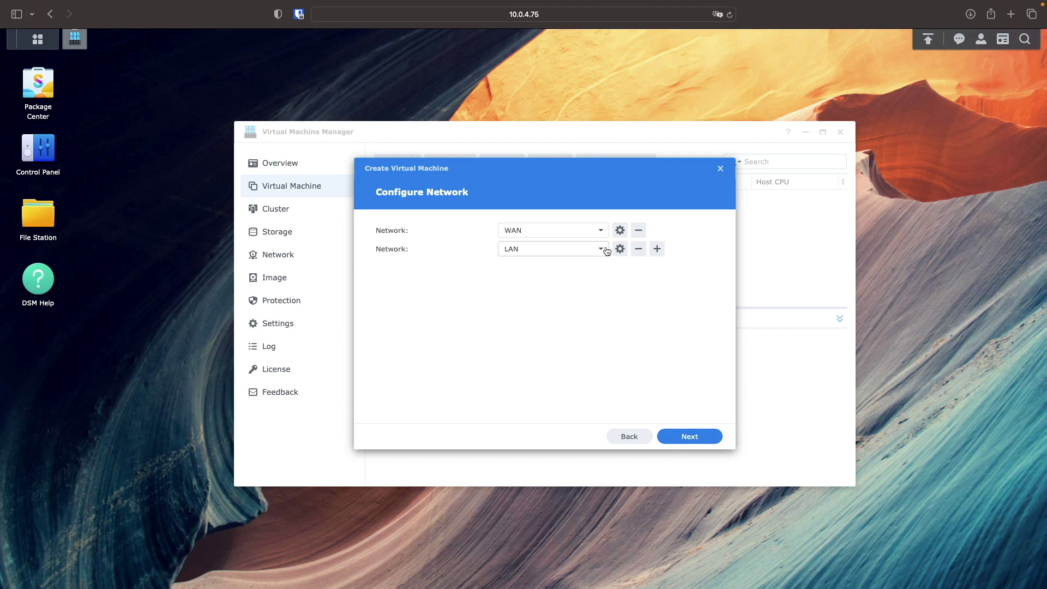
{"action": "left_click", "coordinate": [709, 438]}
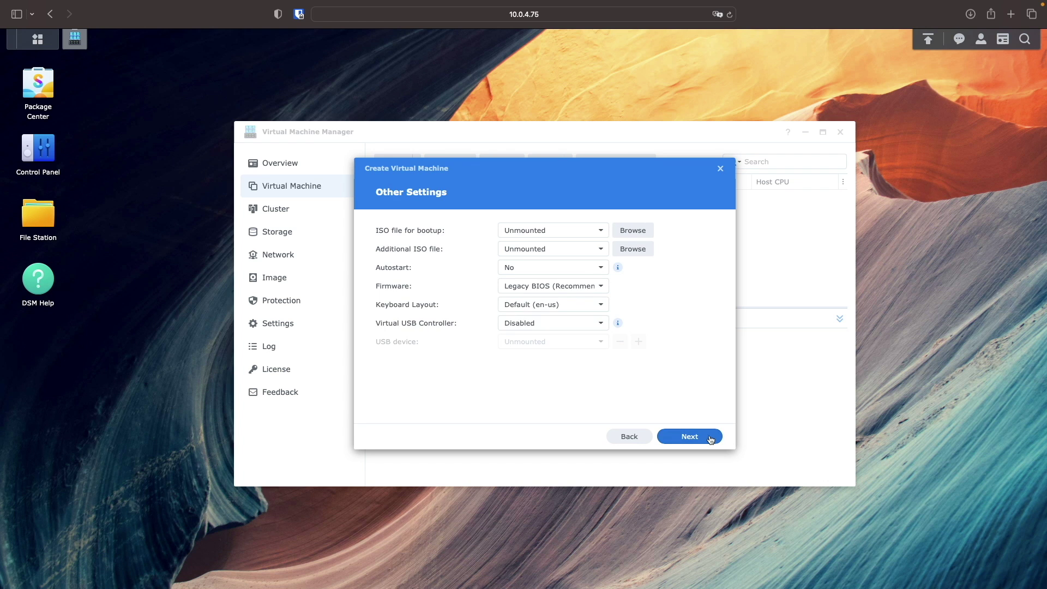
- Set the pfSense ISO as bootup image, create the VM powered on, and connect to its console
{"action": "left_click", "coordinate": [626, 231]}
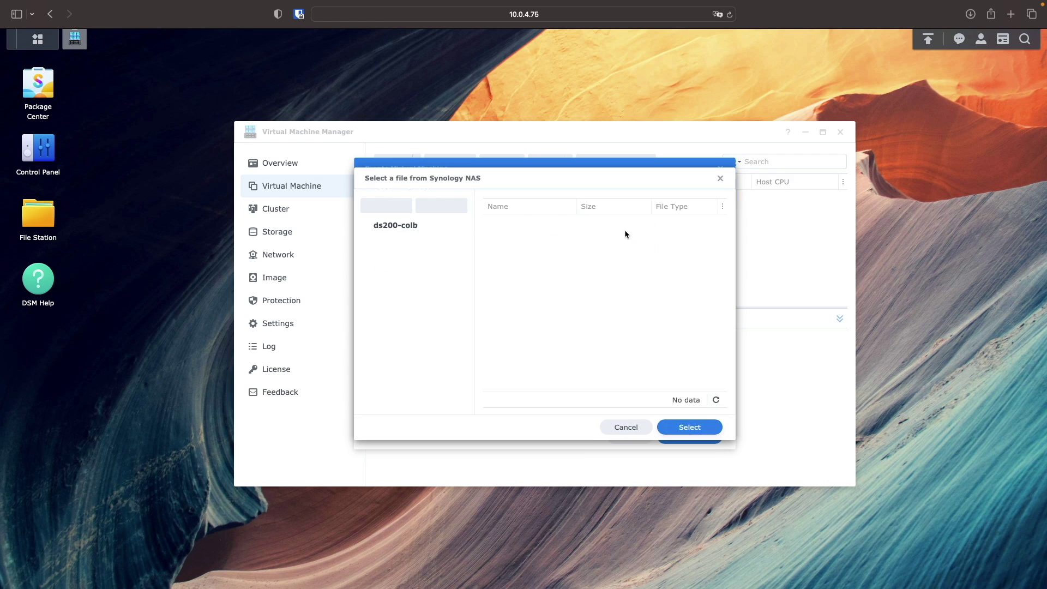
{"action": "left_click", "coordinate": [590, 238]}
{"action": "left_click", "coordinate": [691, 427]}
{"action": "left_click", "coordinate": [711, 437]}
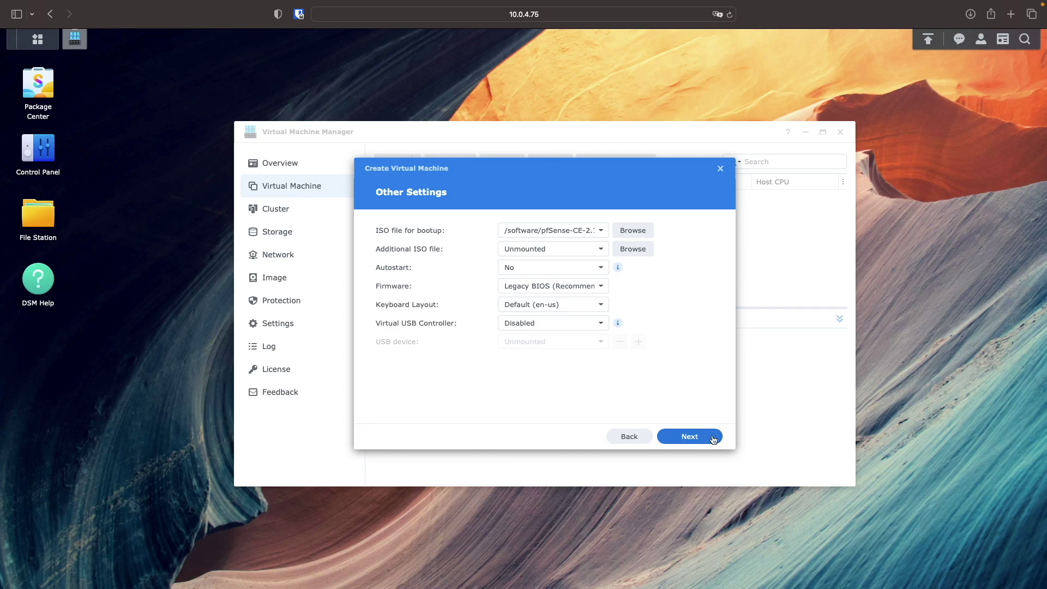
{"action": "left_click", "coordinate": [713, 439]}
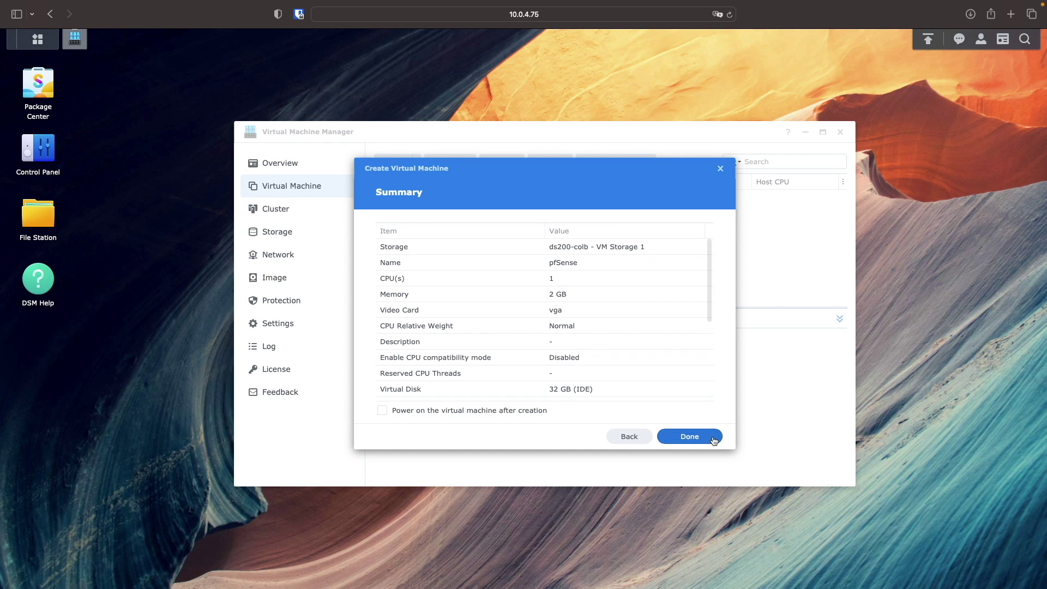
{"action": "left_click", "coordinate": [529, 411]}
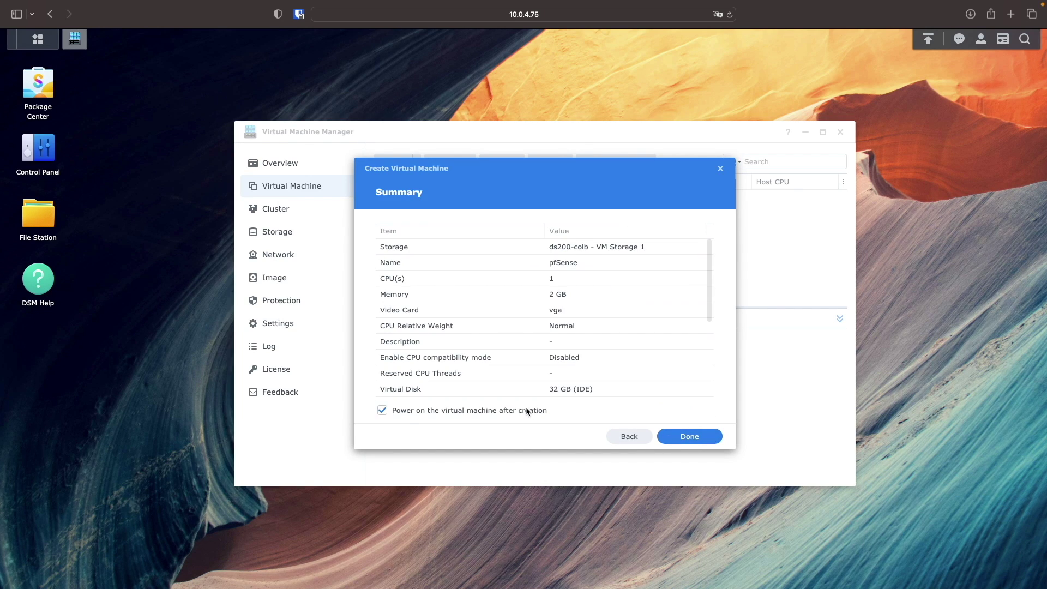
{"action": "left_click", "coordinate": [711, 437]}
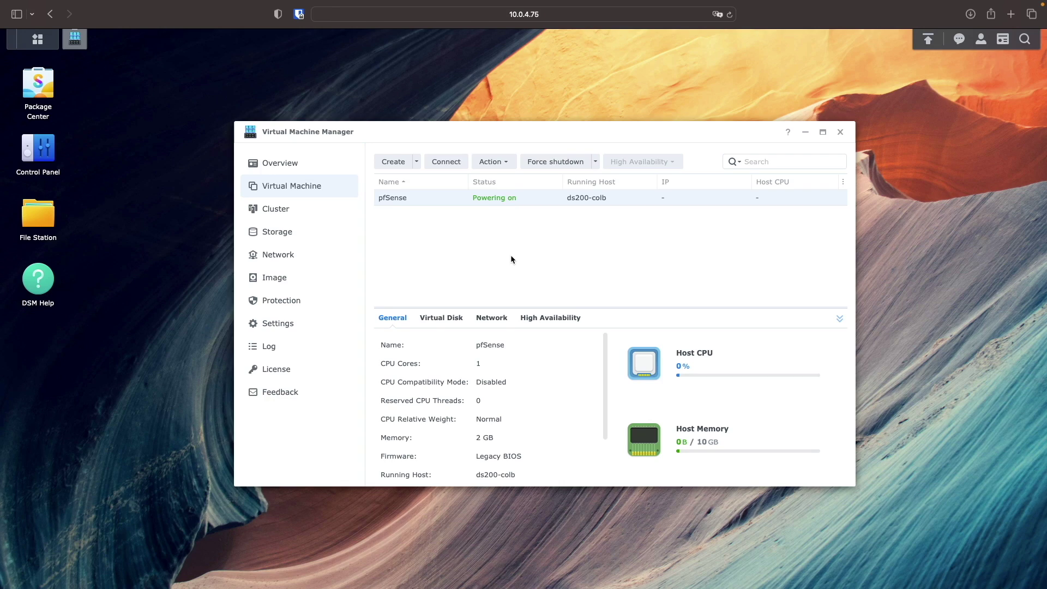
{"action": "left_click", "coordinate": [458, 163]}
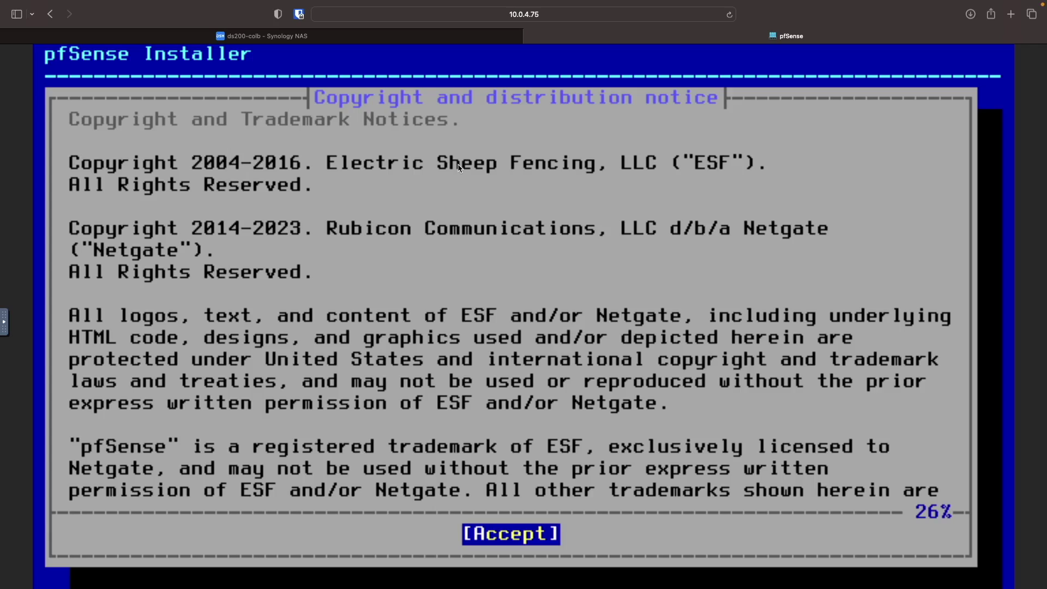
- Install pfSense with Auto (ZFS) striped on disk ada0, then reboot
{"action": "key", "text": "Return"}
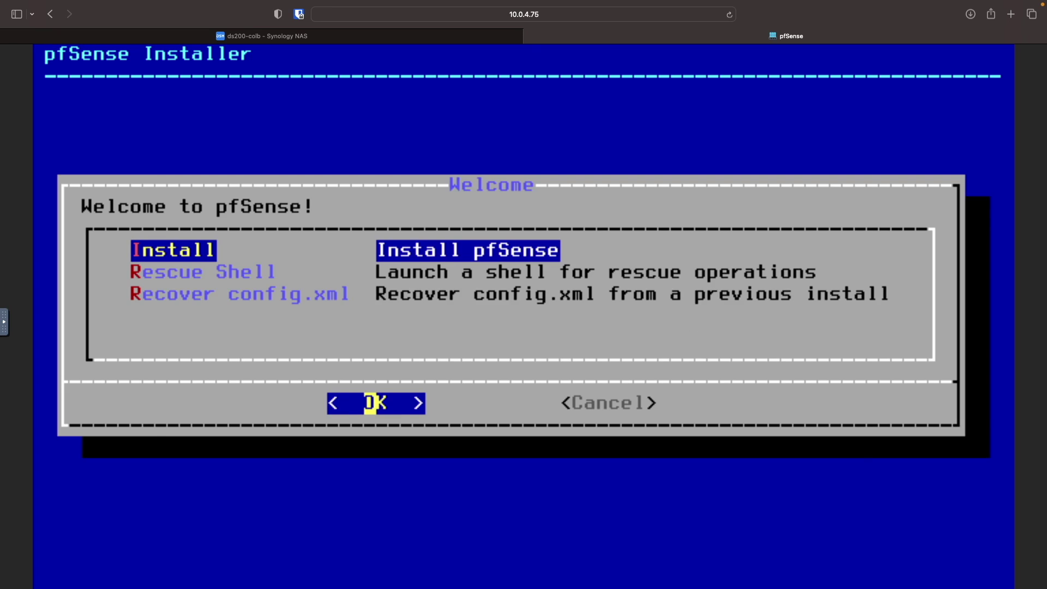
{"action": "key", "text": "Return"}
{"action": "key", "text": "Return"}
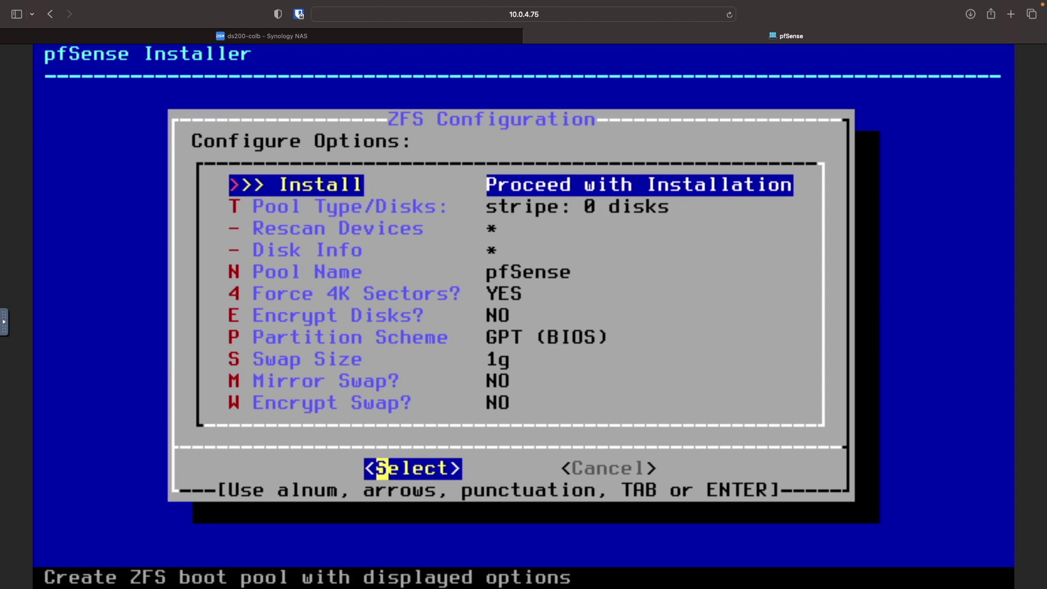
{"action": "key", "text": "Down"}
{"action": "key", "text": "Return"}
{"action": "key", "text": "Return"}
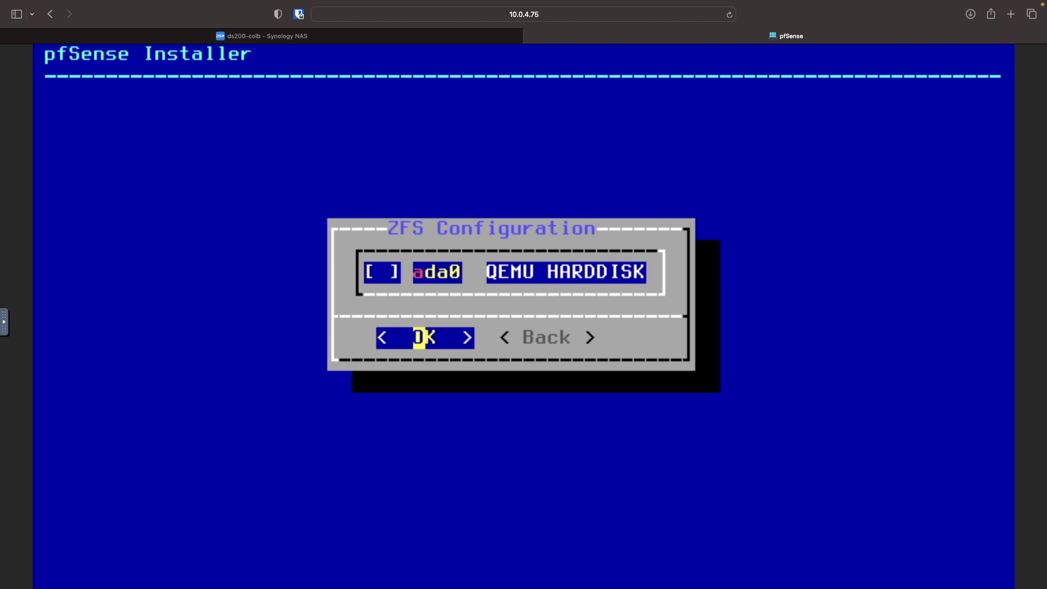
{"action": "key", "text": "space"}
{"action": "key", "text": "Return"}
{"action": "key", "text": "Left"}
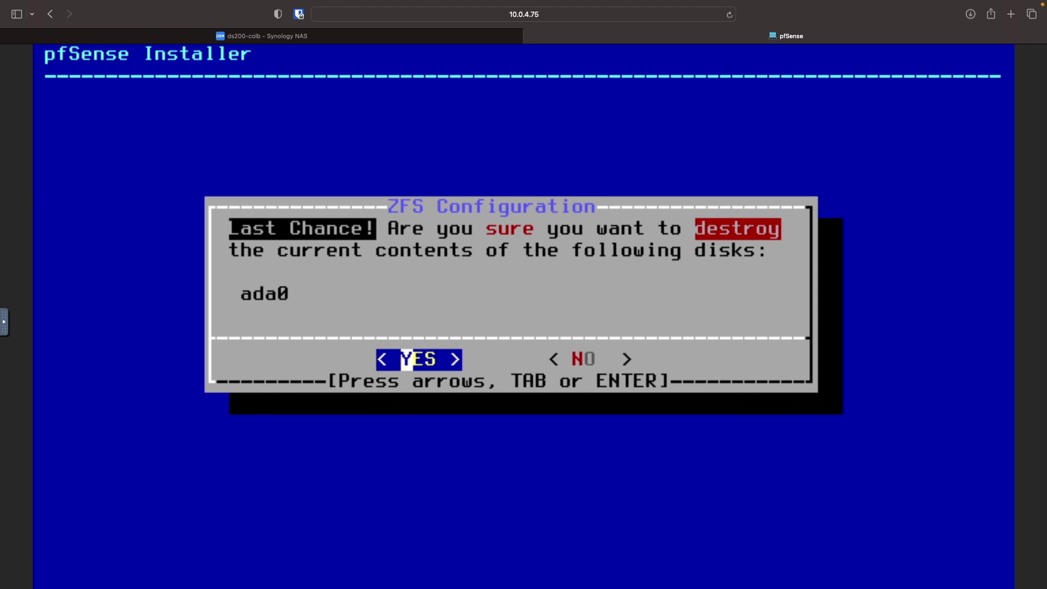
{"action": "key", "text": "Return"}
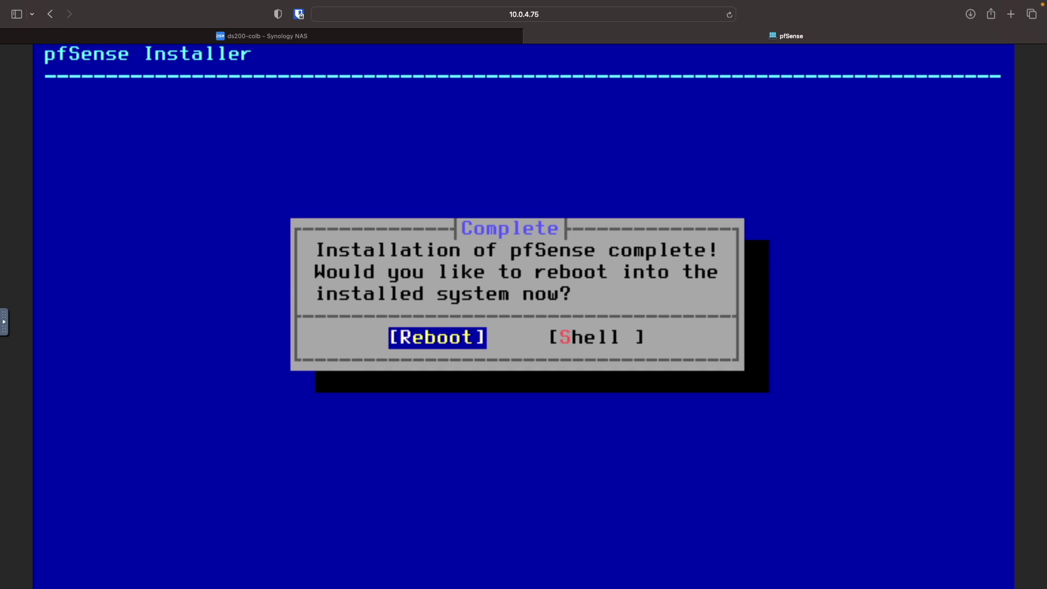
{"action": "key", "text": "Return"}
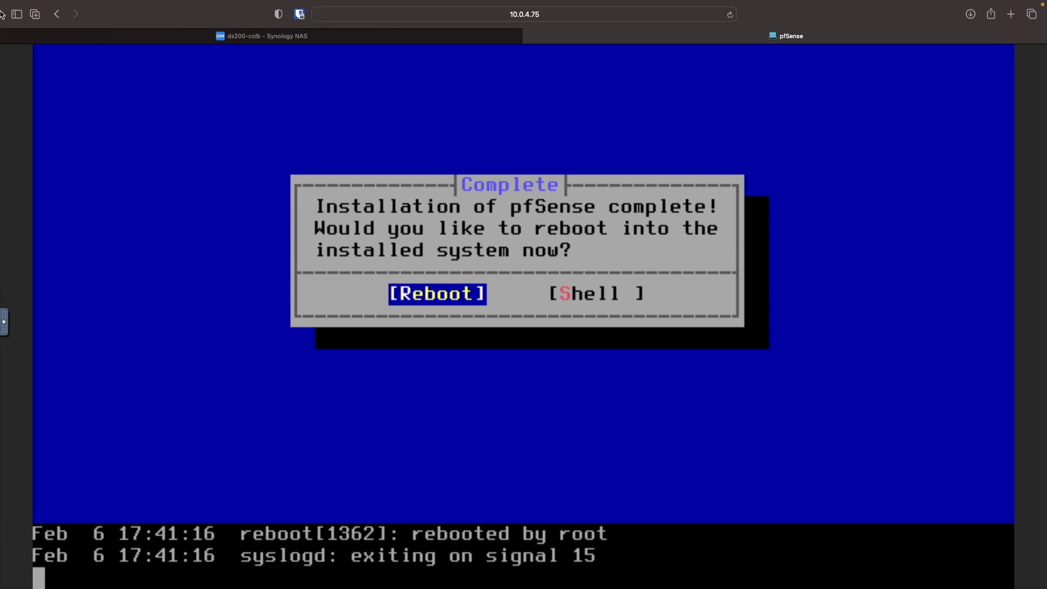
- Edit the pfSense VM in DSM and set its bootup ISO to Unmounted
{"action": "left_click", "coordinate": [275, 37]}
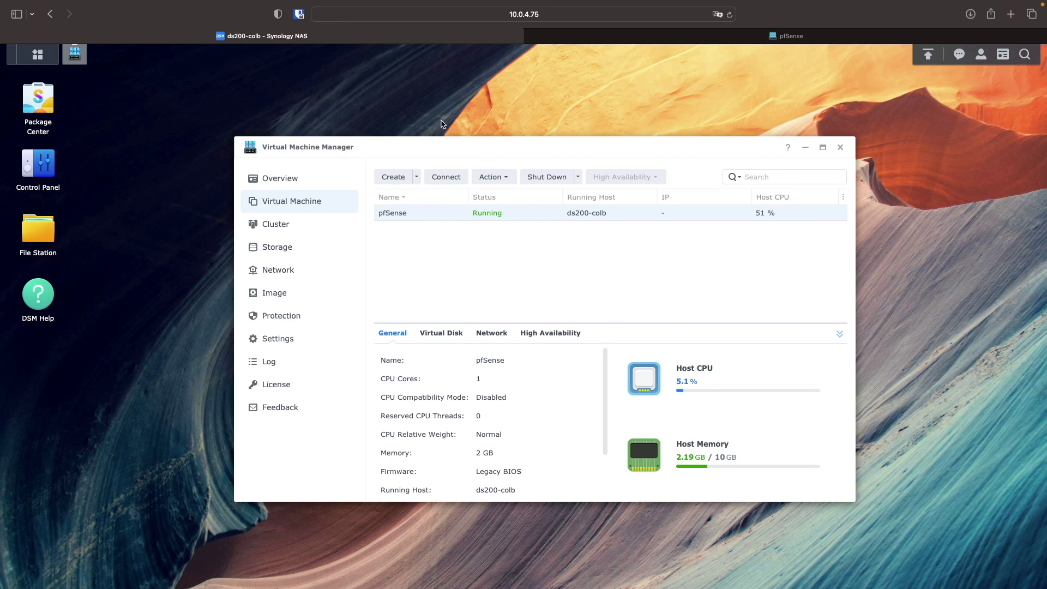
{"action": "left_click", "coordinate": [505, 179]}
{"action": "left_click", "coordinate": [510, 198]}
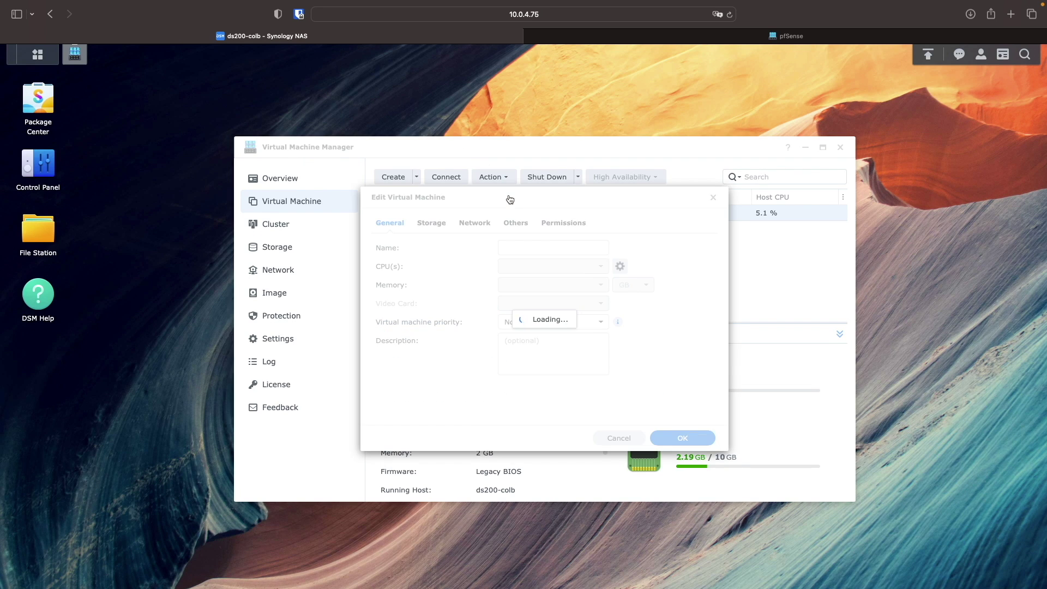
{"action": "left_click", "coordinate": [516, 224]}
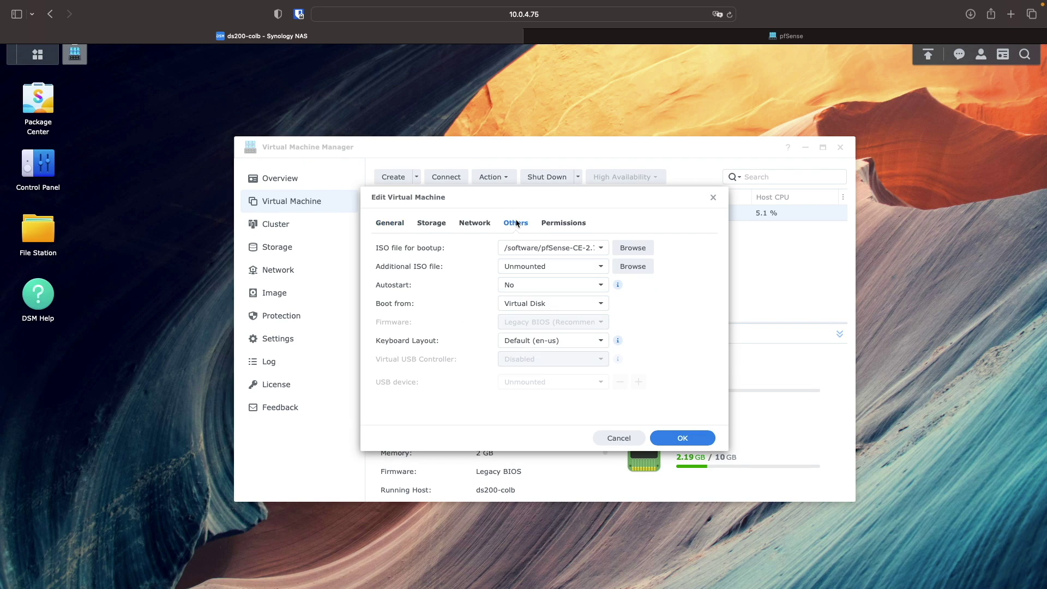
{"action": "left_click", "coordinate": [601, 248]}
{"action": "left_click", "coordinate": [585, 267]}
- Save the VM with the installer ISO removed and return to the pfSense console tab
{"action": "left_click", "coordinate": [705, 446]}
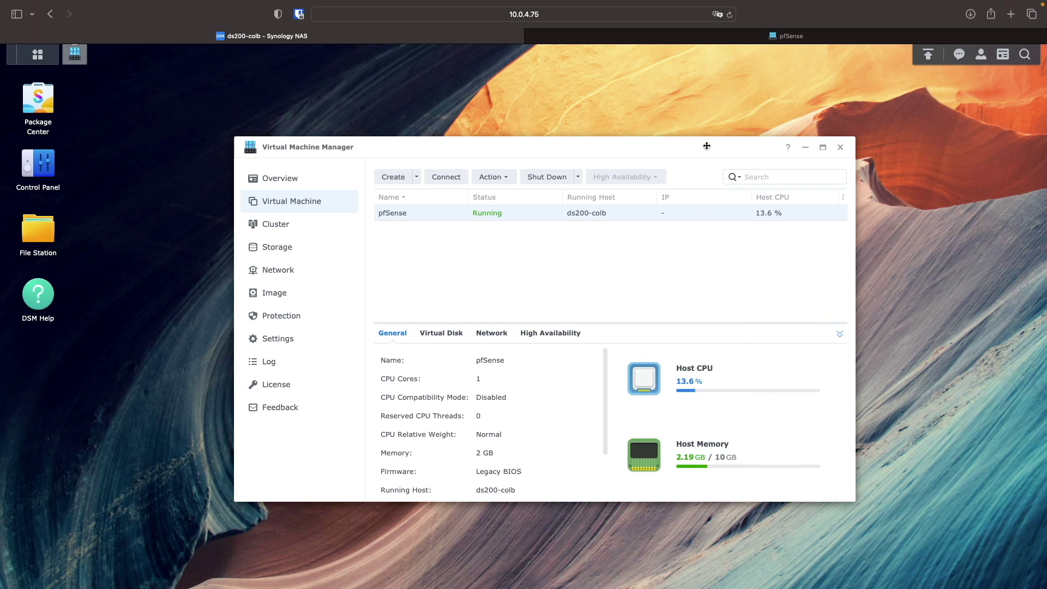
{"action": "left_click", "coordinate": [703, 36]}
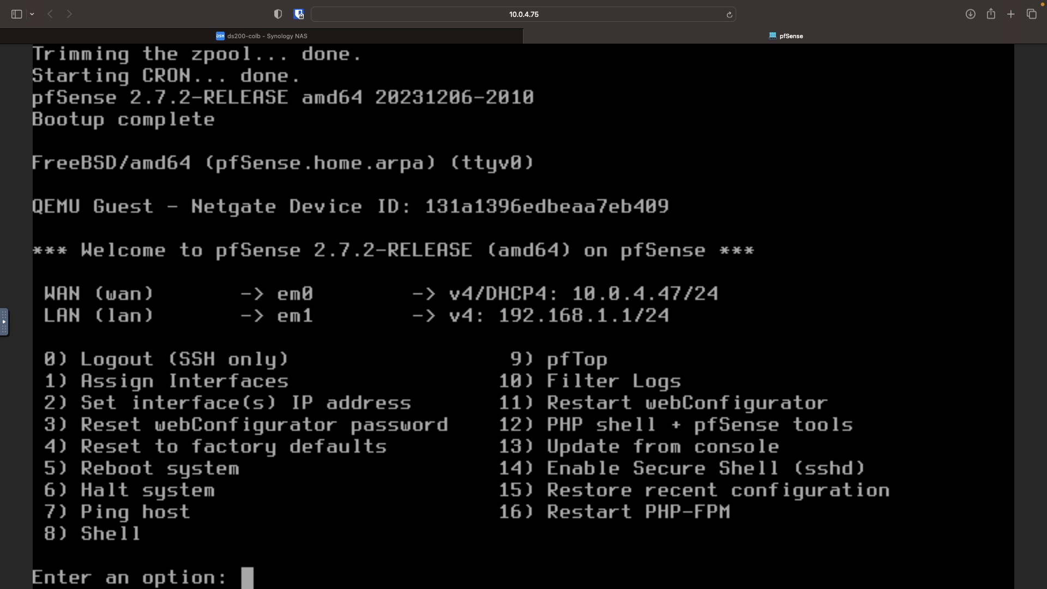
- Choose option 2 to assign a static address to the LAN interface, declining DHCP
{"action": "type", "text": "2"}
{"action": "key", "text": "Return"}
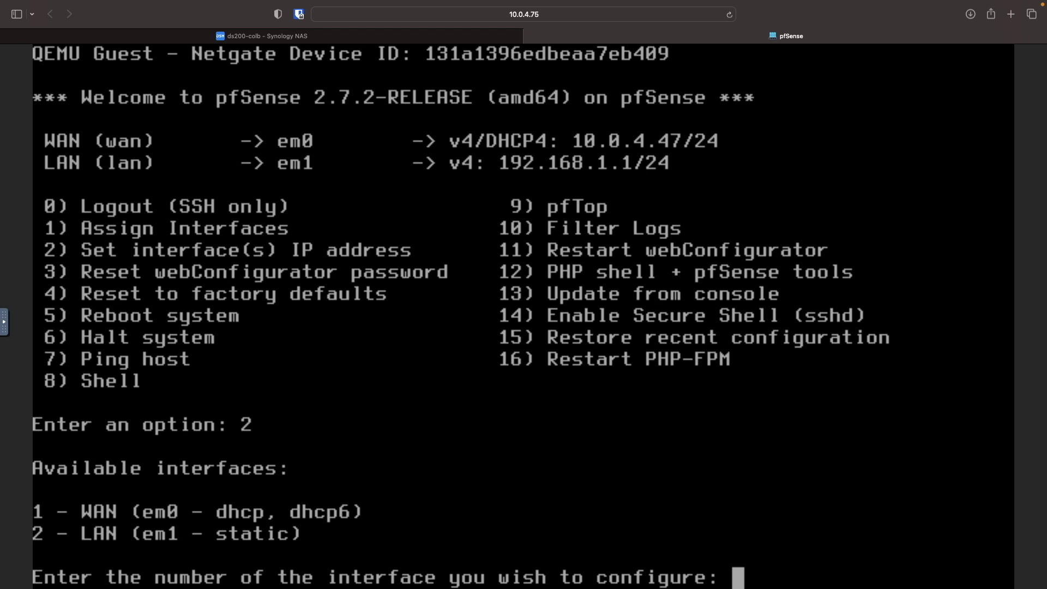
{"action": "type", "text": "2"}
{"action": "key", "text": "Return"}
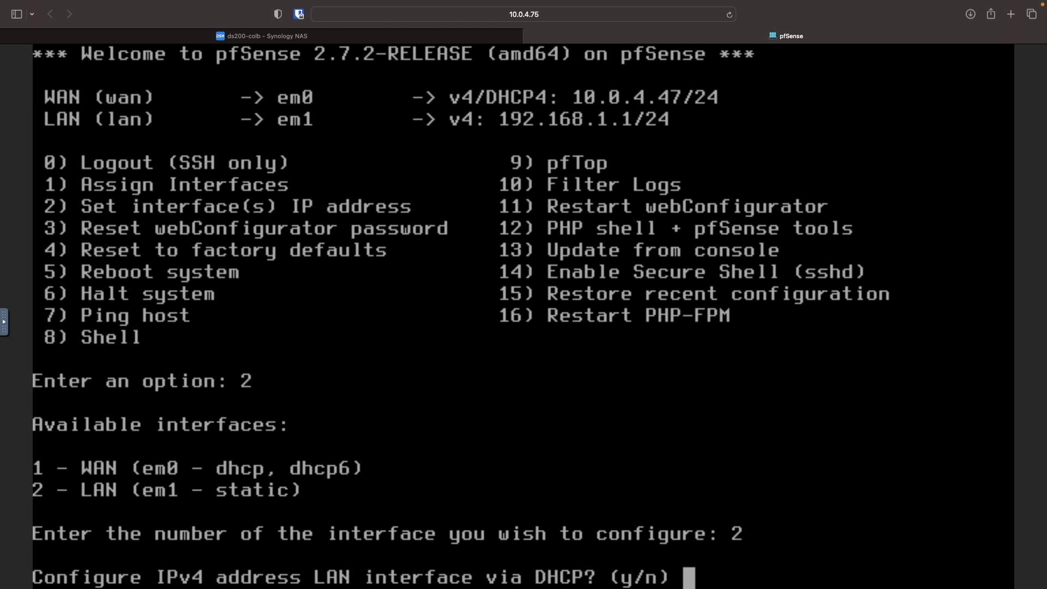
{"action": "type", "text": "n"}
{"action": "key", "text": "Return"}
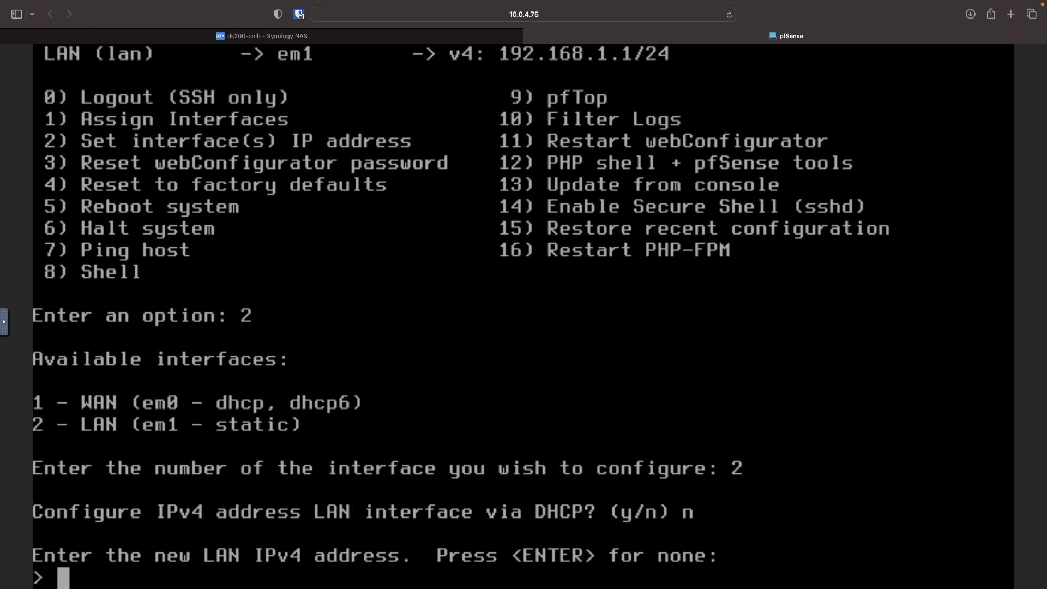
- Set the LAN IPv4 to 192.168.95.1/24 with no gateway and no DHCP6
{"action": "type", "text": "192.168.95.1"}
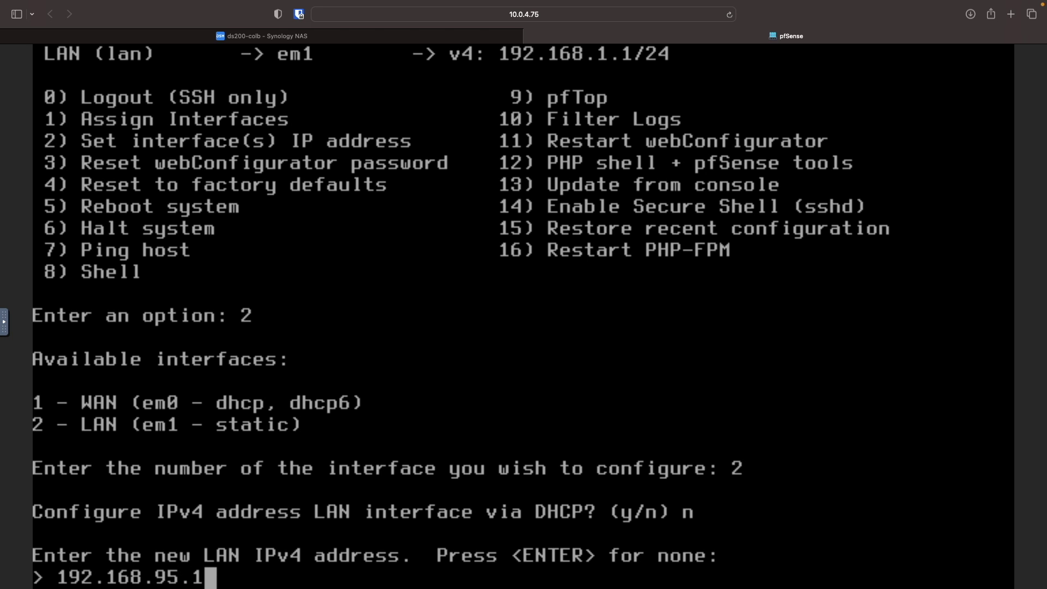
{"action": "key", "text": "Return"}
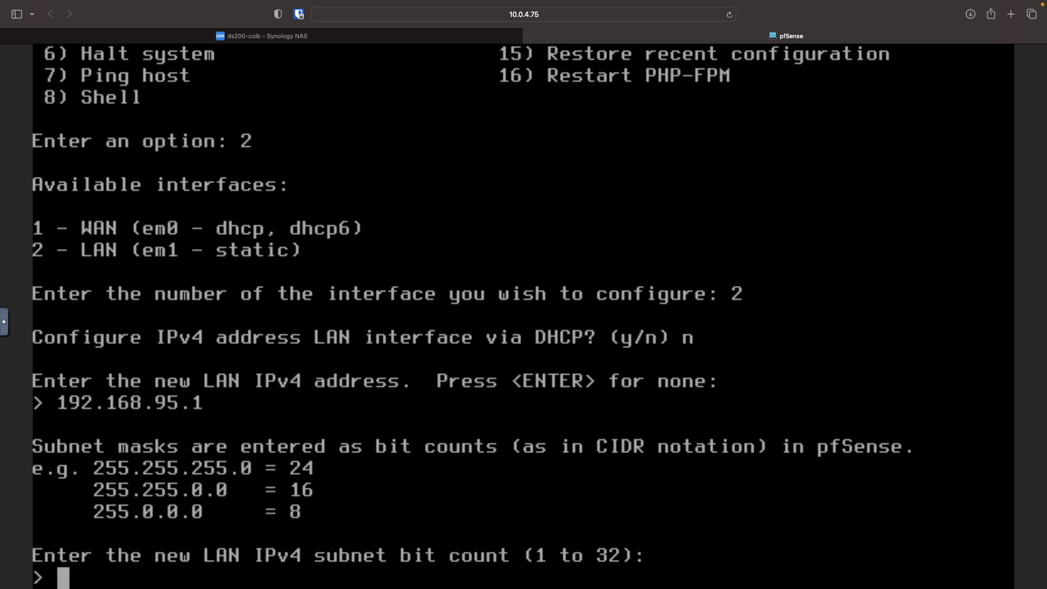
{"action": "type", "text": "24"}
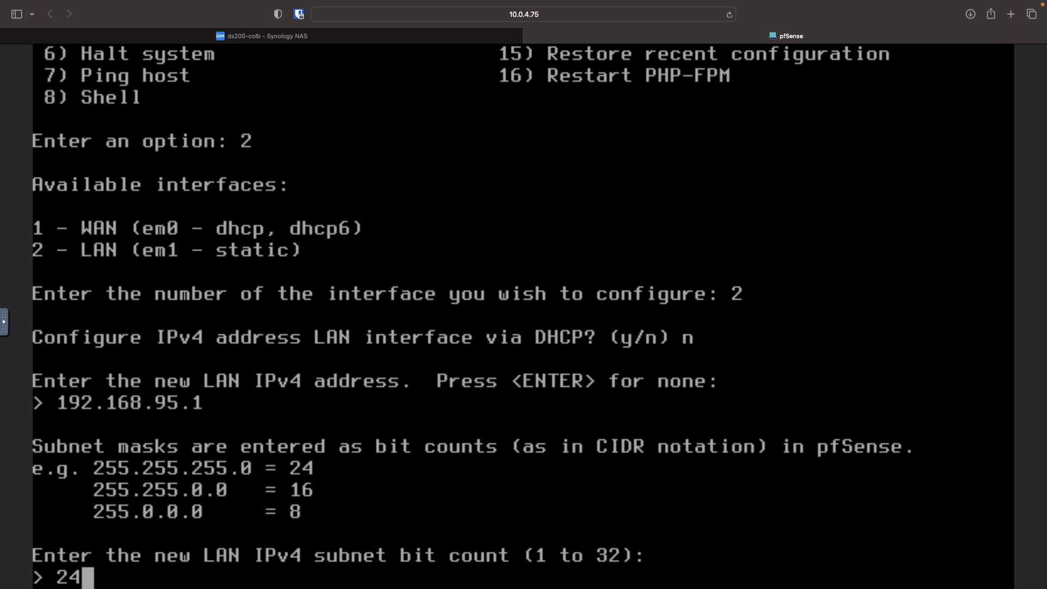
{"action": "key", "text": "Return"}
{"action": "key", "text": "Return"}
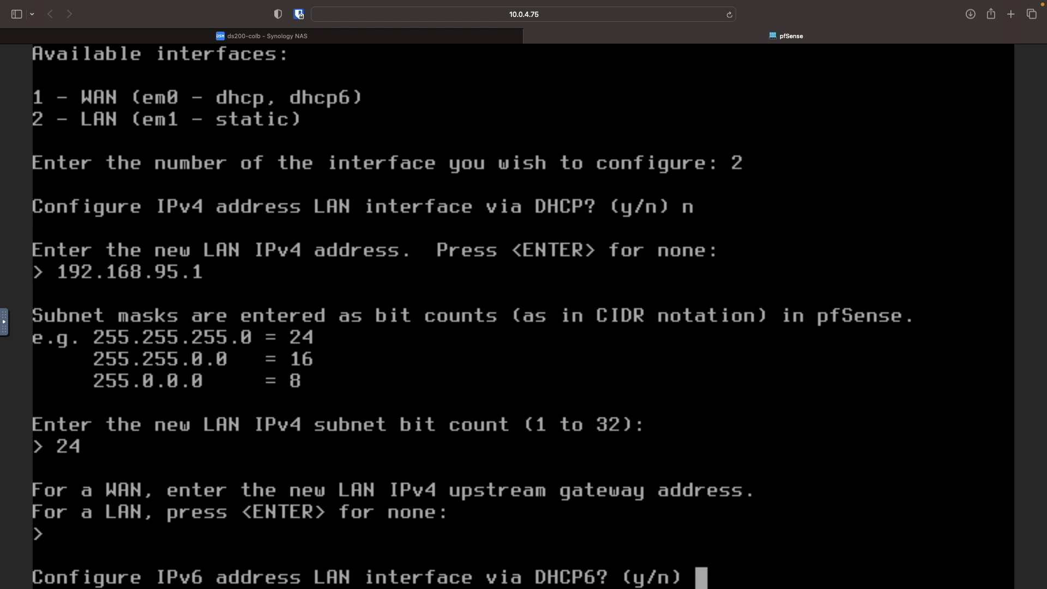
{"action": "type", "text": "n"}
{"action": "key", "text": "Return"}
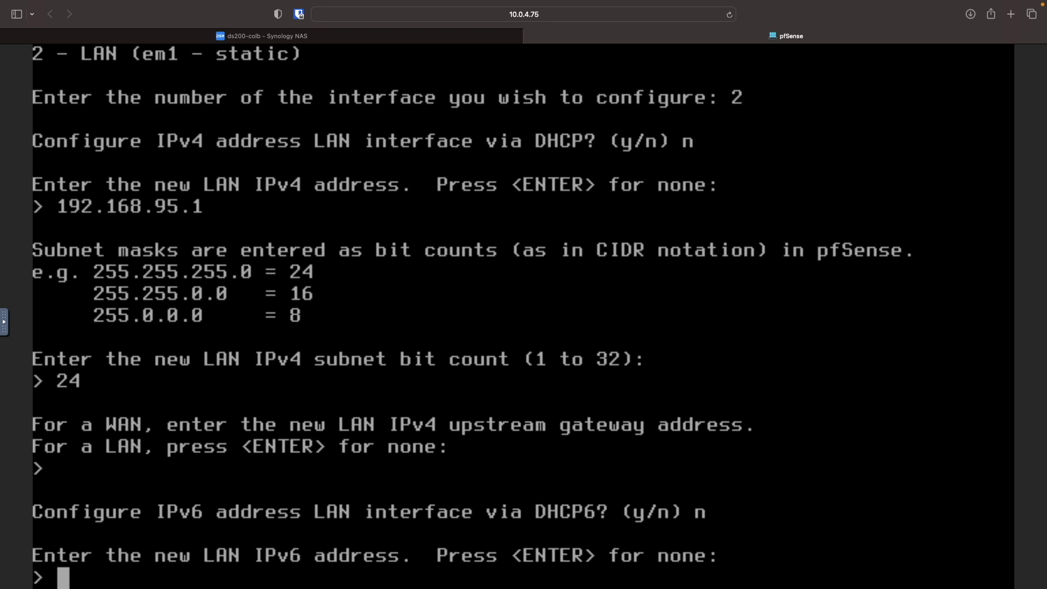
{"action": "key", "text": "Return"}
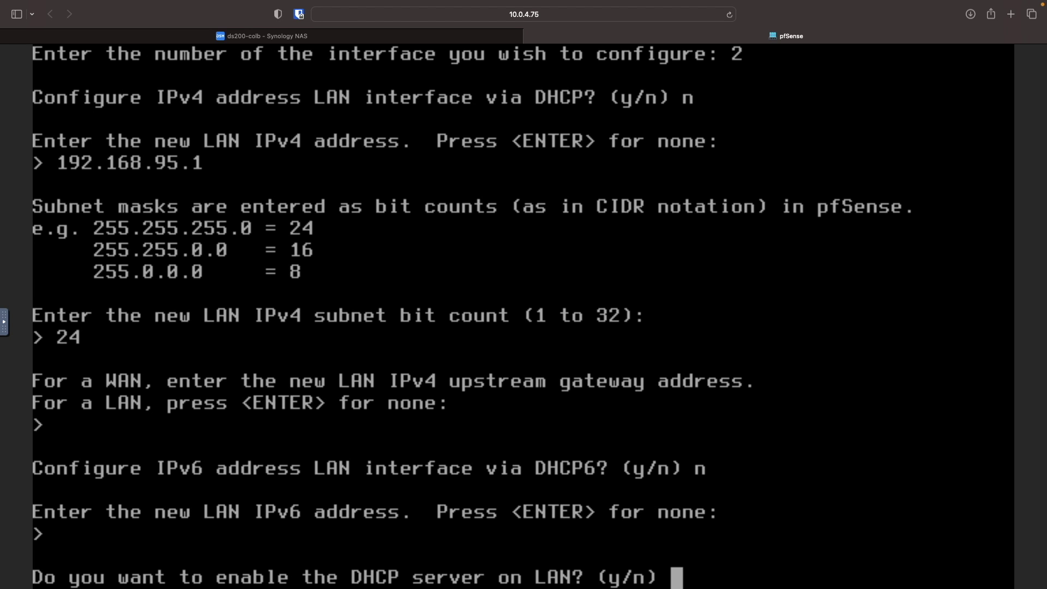
- Enable LAN DHCP serving 192.168.95.50–192.168.95.100, keep HTTPS, and return to the menu
{"action": "type", "text": "y"}
{"action": "key", "text": "Return"}
{"action": "type", "text": "192.168.95.50"}
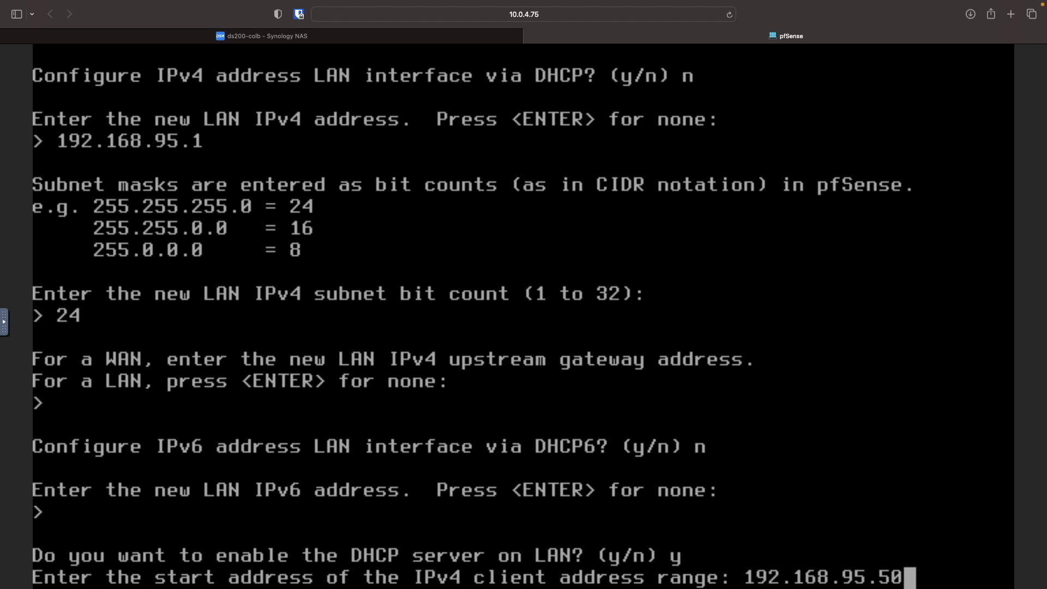
{"action": "key", "text": "Return"}
{"action": "type", "text": "192."}
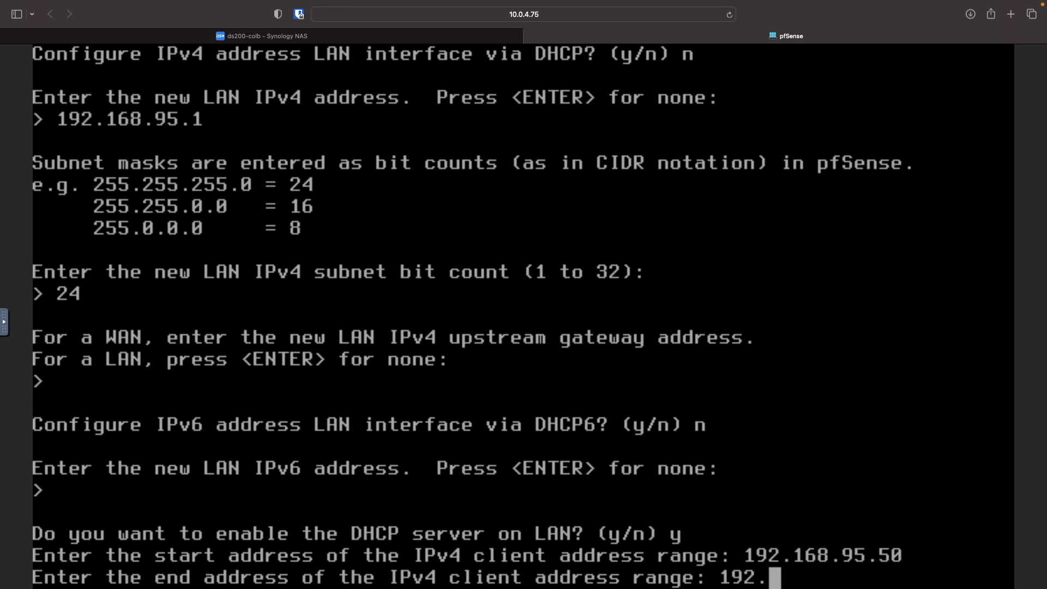
{"action": "type", "text": "168.95.100"}
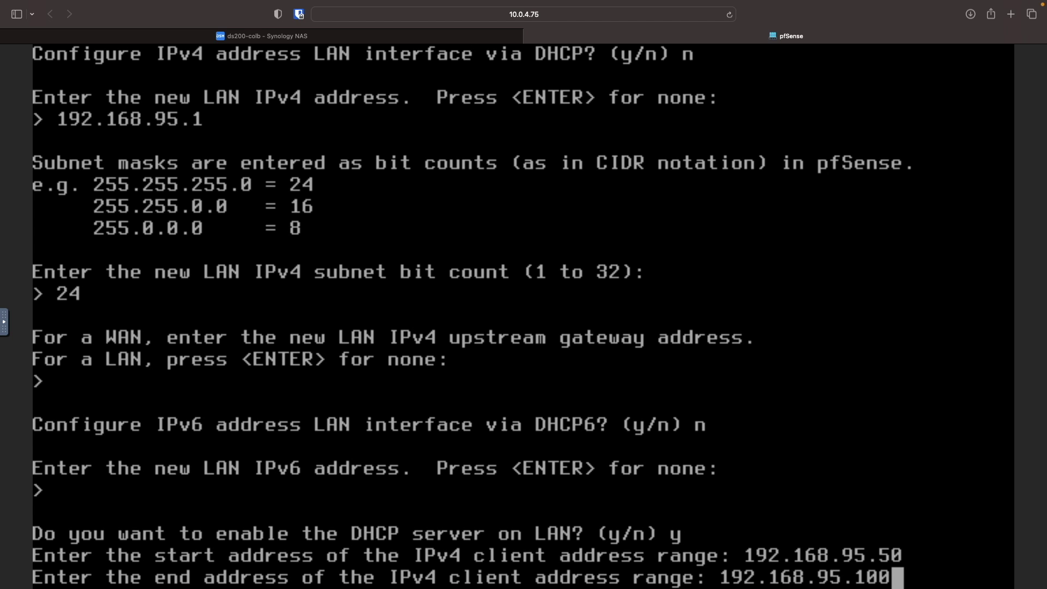
{"action": "key", "text": "Return"}
{"action": "type", "text": "n"}
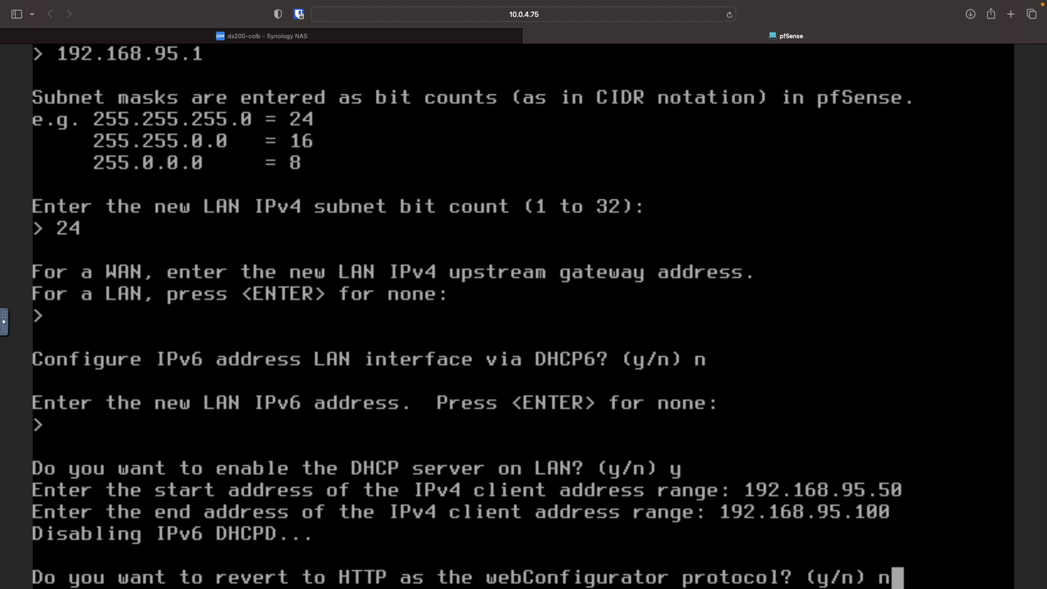
{"action": "key", "text": "Return"}
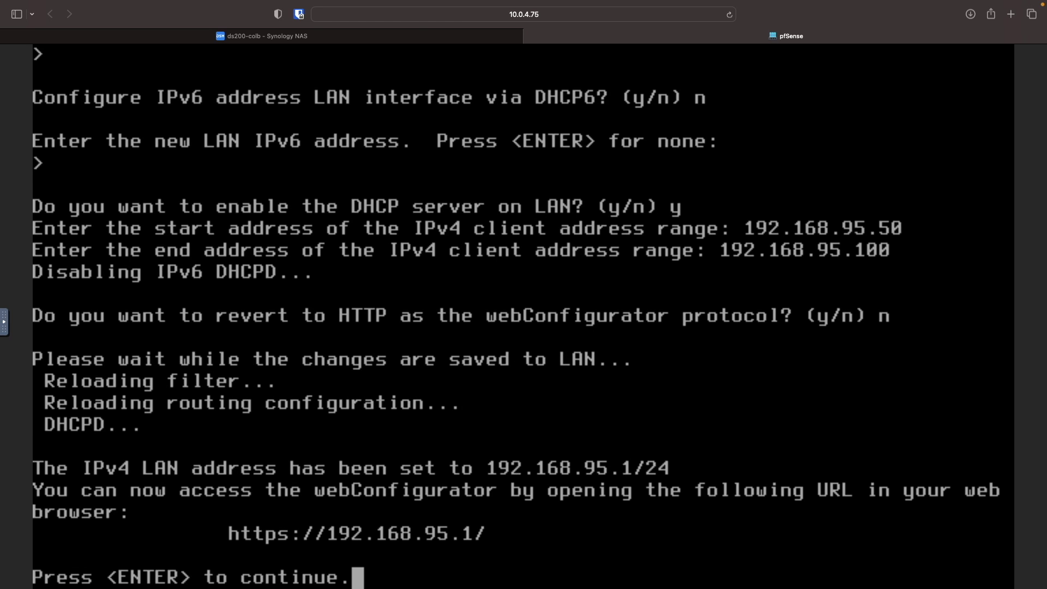
{"action": "key", "text": "Return"}
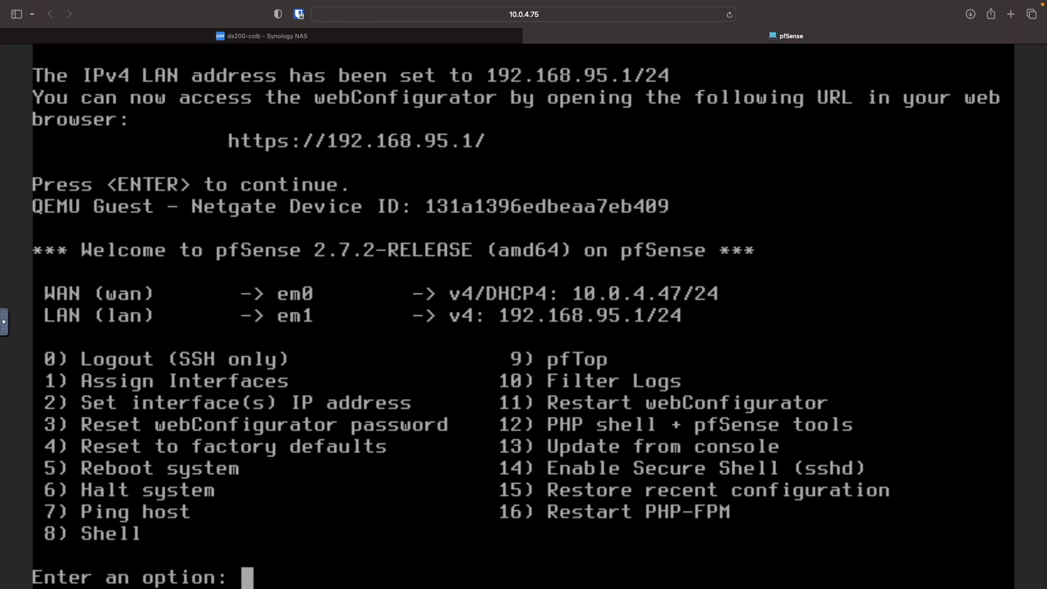
{"action": "key", "text": "ctrl+shift+Tab"}
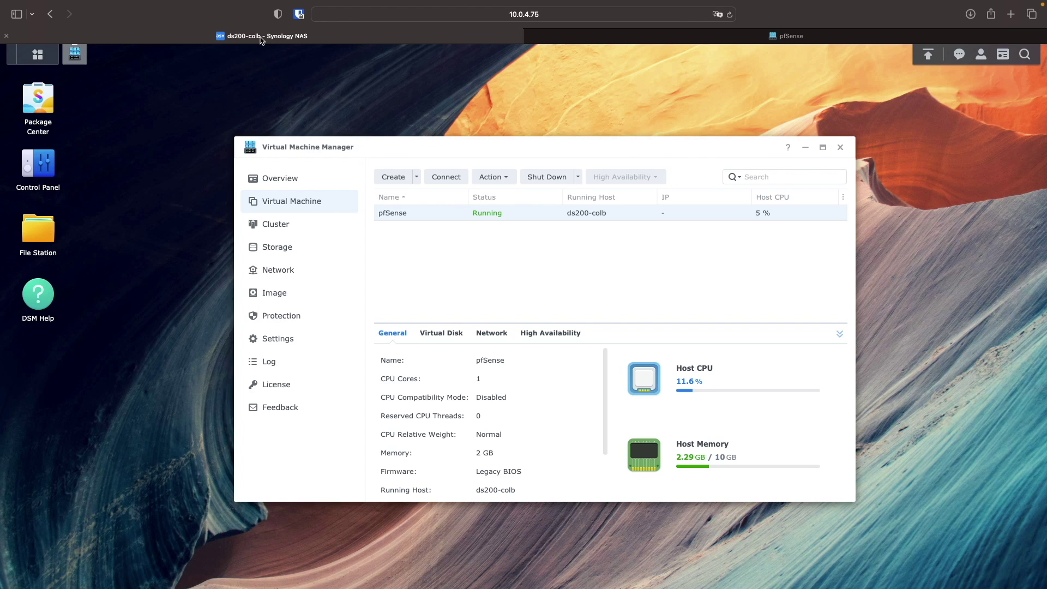
- Close Virtual Machine Manager and view Control Panel > Network > Network Interface with LAN 2 selected
{"action": "left_click", "coordinate": [841, 148]}
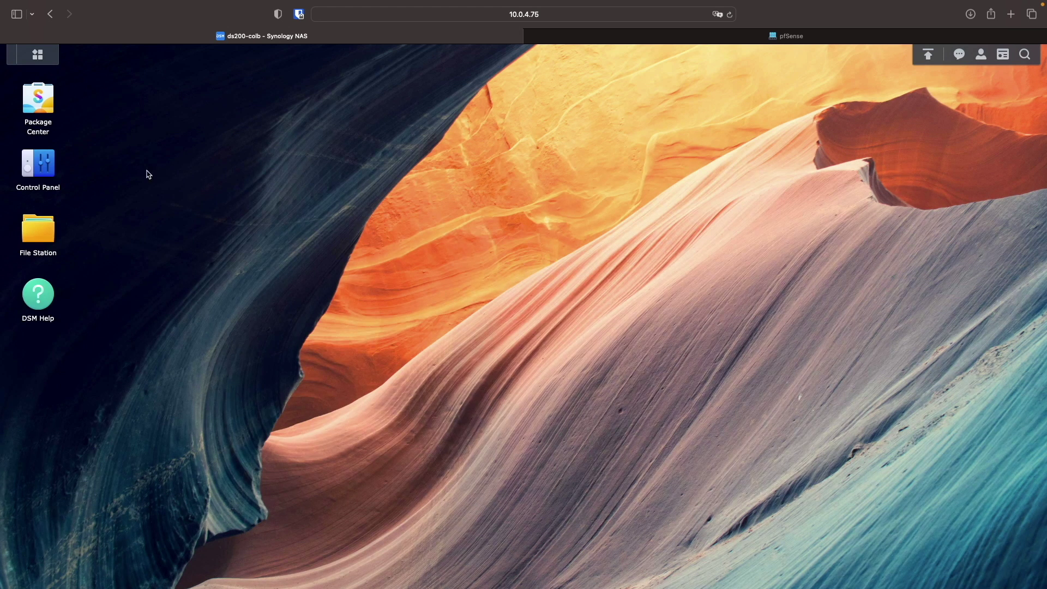
{"action": "left_click", "coordinate": [49, 170]}
{"action": "left_click", "coordinate": [338, 317]}
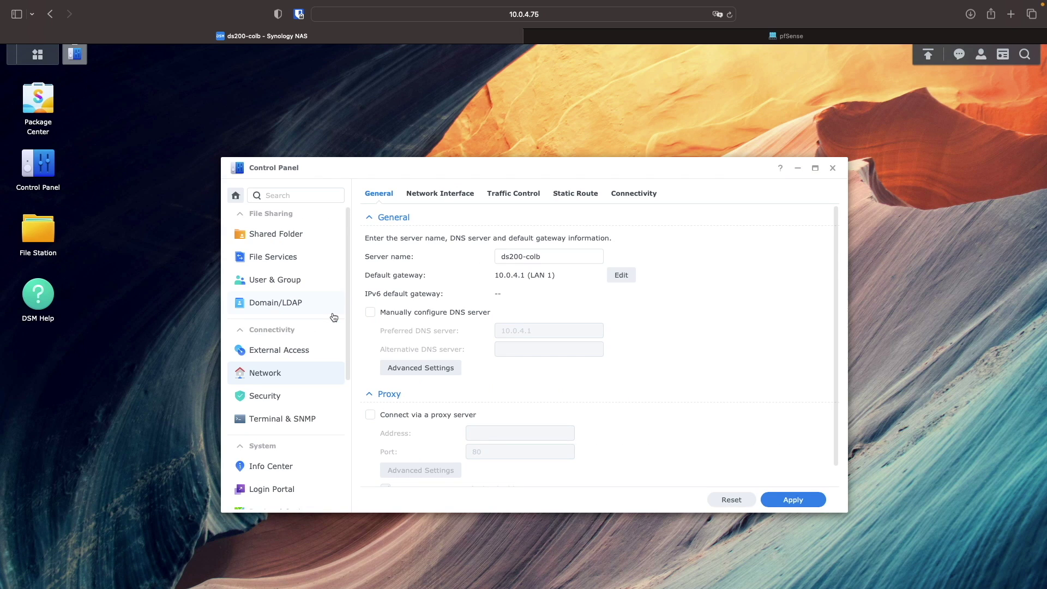
{"action": "left_click", "coordinate": [444, 197]}
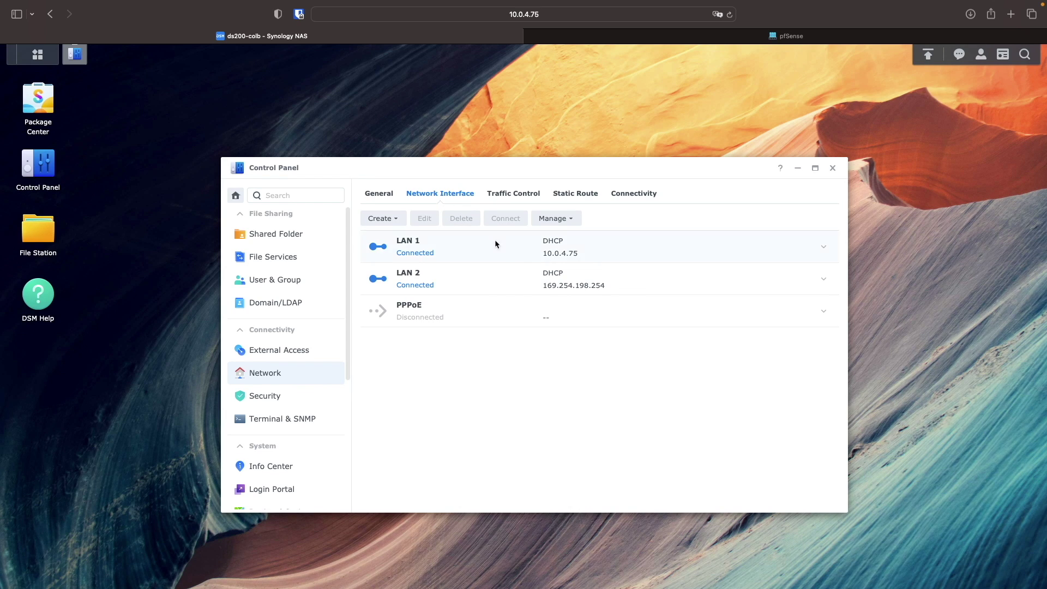
{"action": "left_click", "coordinate": [528, 276]}
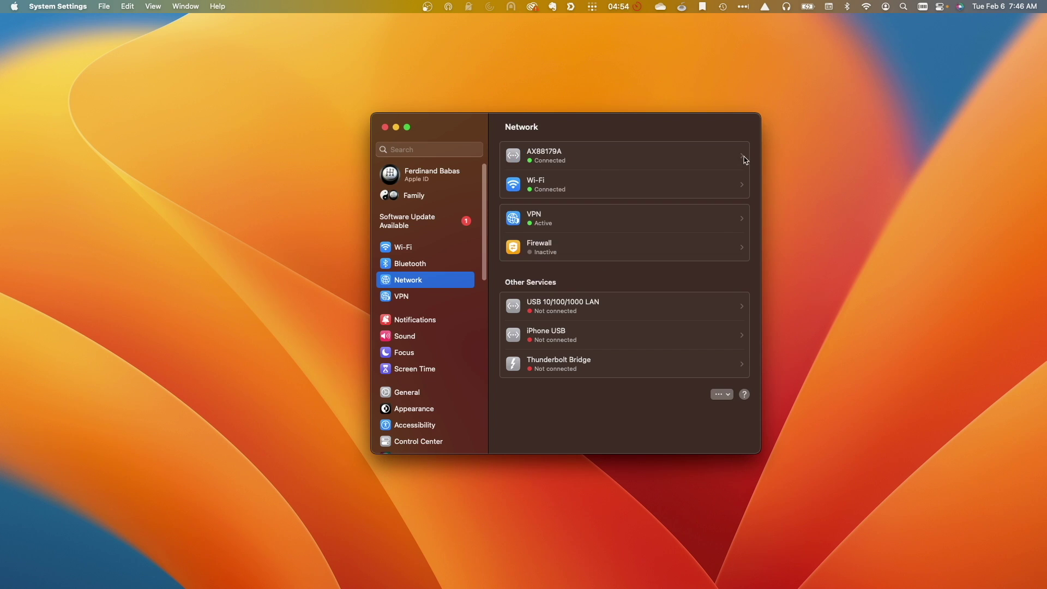
- Check the AX88179A adapter shows 192.168.95.51 with router and DNS 192.168.95.1
{"action": "left_click", "coordinate": [745, 160]}
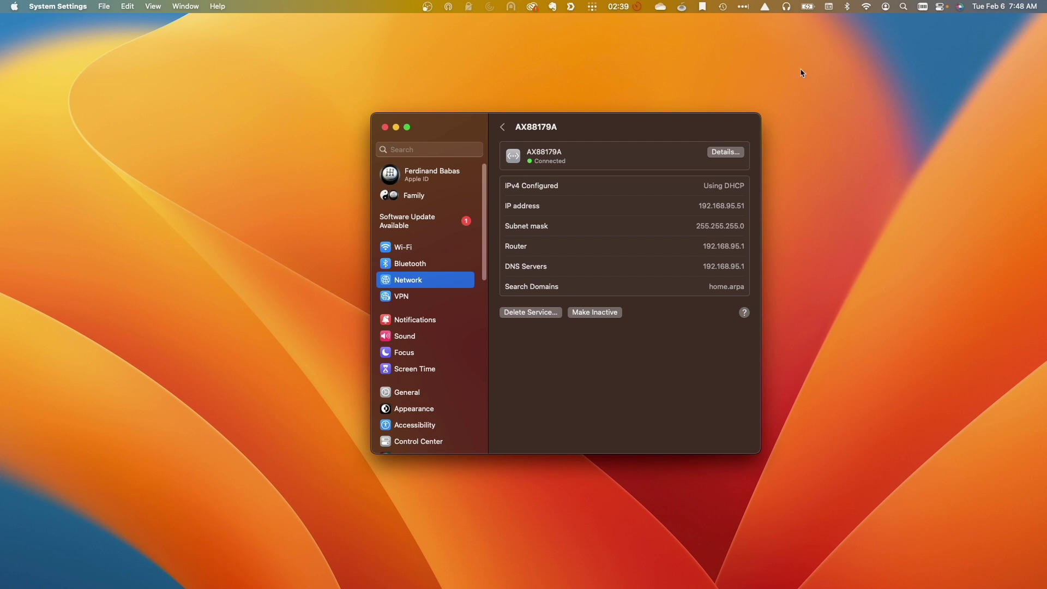
{"action": "left_click", "coordinate": [801, 70]}
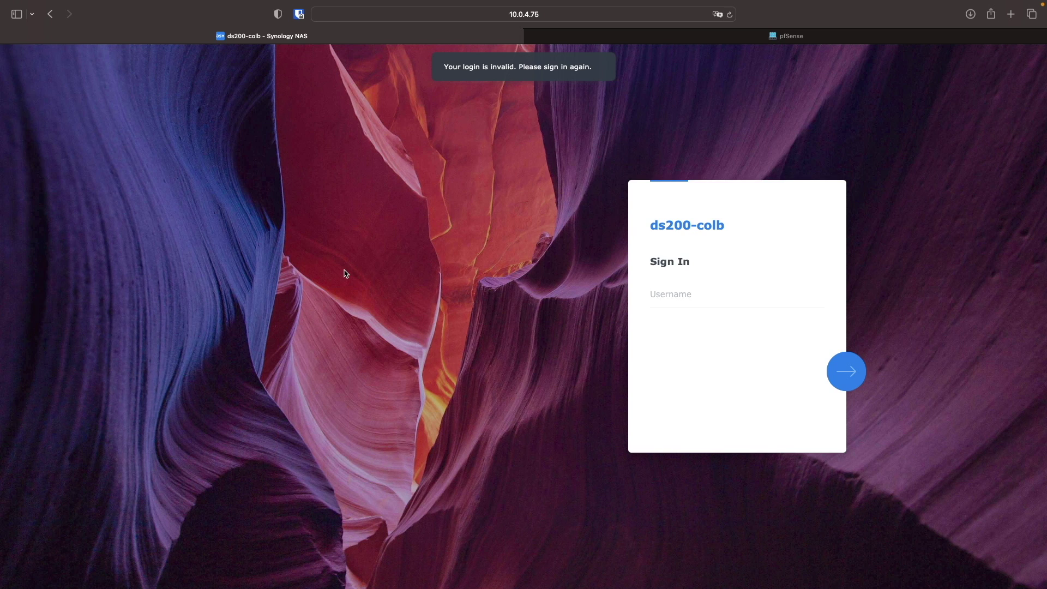
- Load 192.168.95.1 in a new Safari tab
{"action": "key", "text": "super+t"}
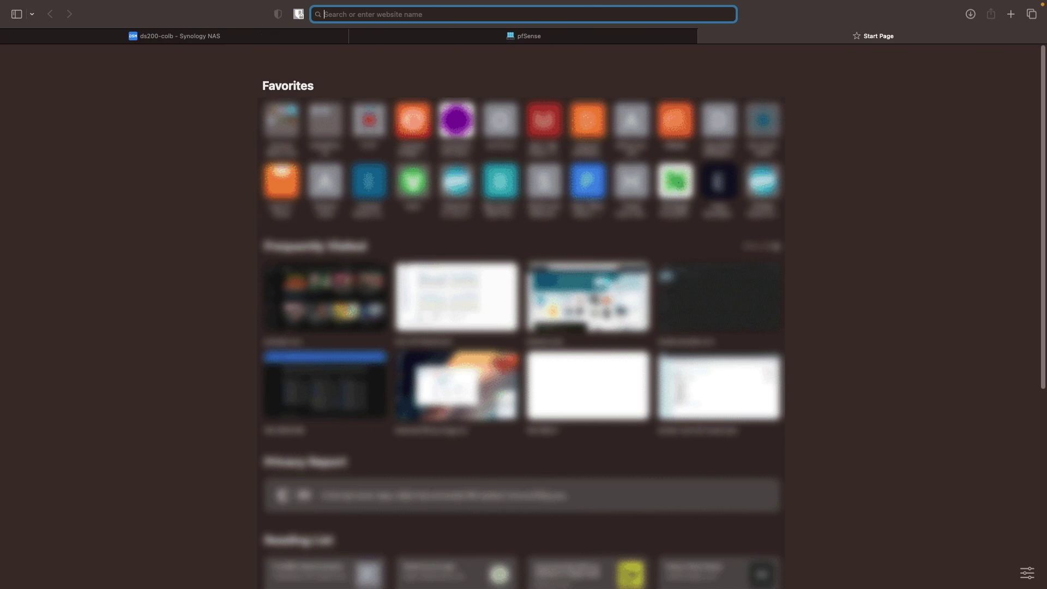
{"action": "type", "text": "192.168.95.1/"}
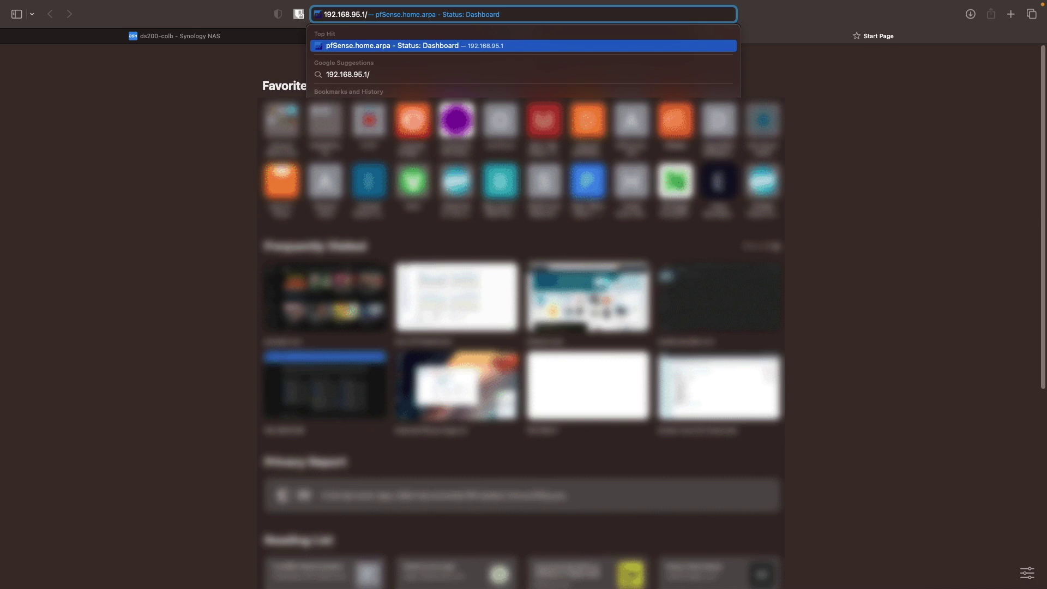
{"action": "key", "text": "Return"}
{"action": "key", "text": "super+t"}
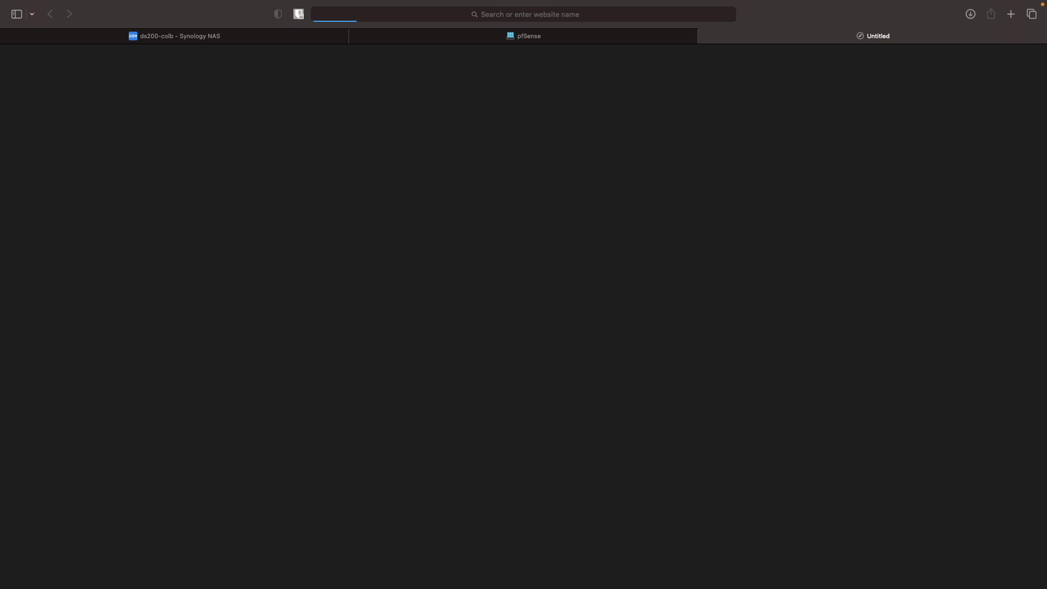
- Bypass the untrusted certificate warning to reach the pfSense login page
{"action": "left_click", "coordinate": [588, 210]}
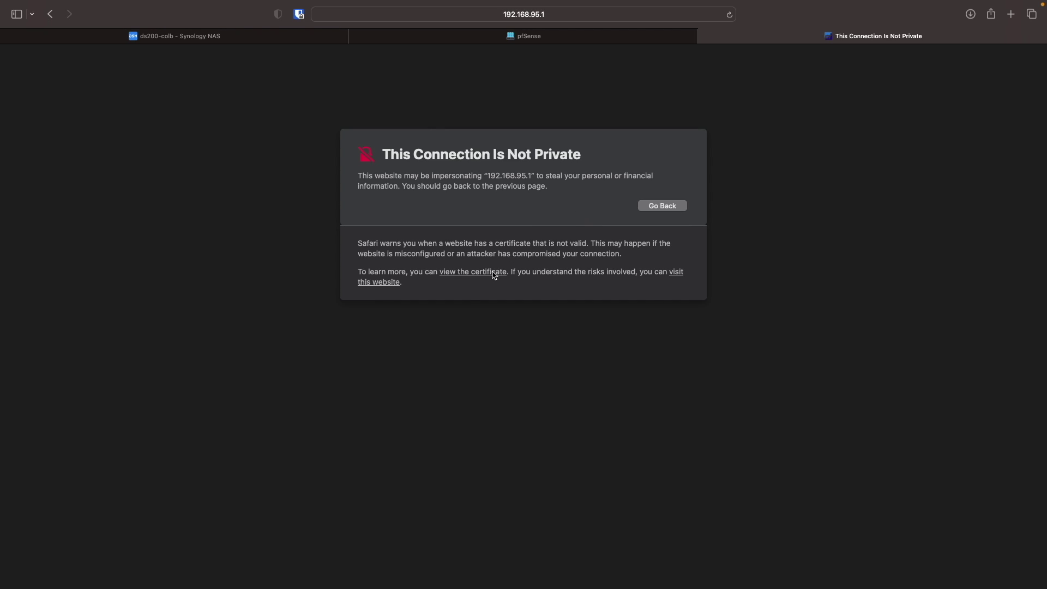
{"action": "left_click", "coordinate": [472, 271]}
{"action": "left_click", "coordinate": [606, 362]}
{"action": "left_click", "coordinate": [676, 273]}
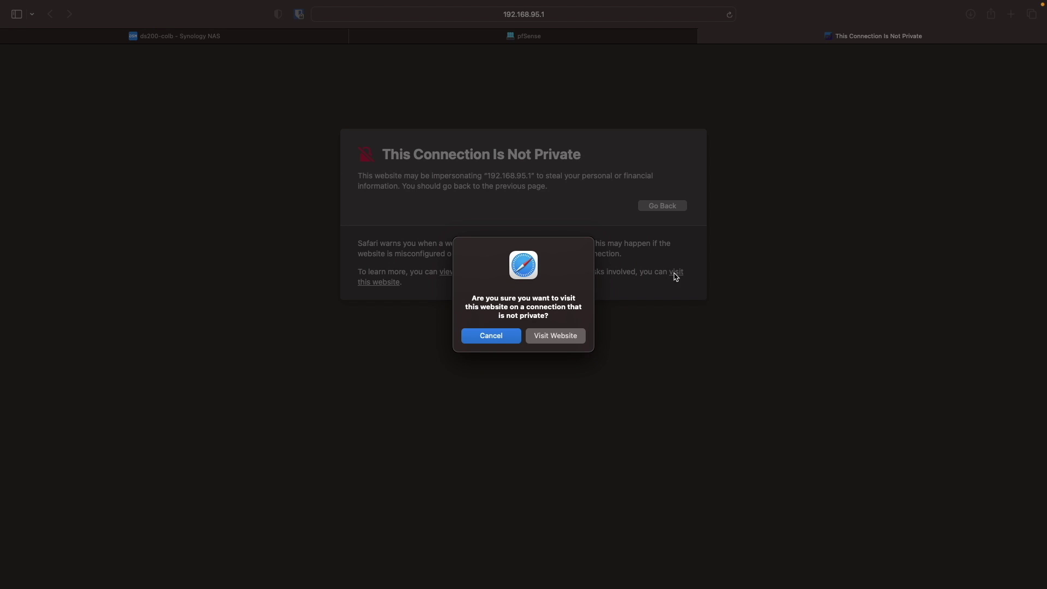
{"action": "left_click", "coordinate": [575, 338]}
- Sign in to pfSense as admin with the default password
{"action": "type", "text": "admin"}
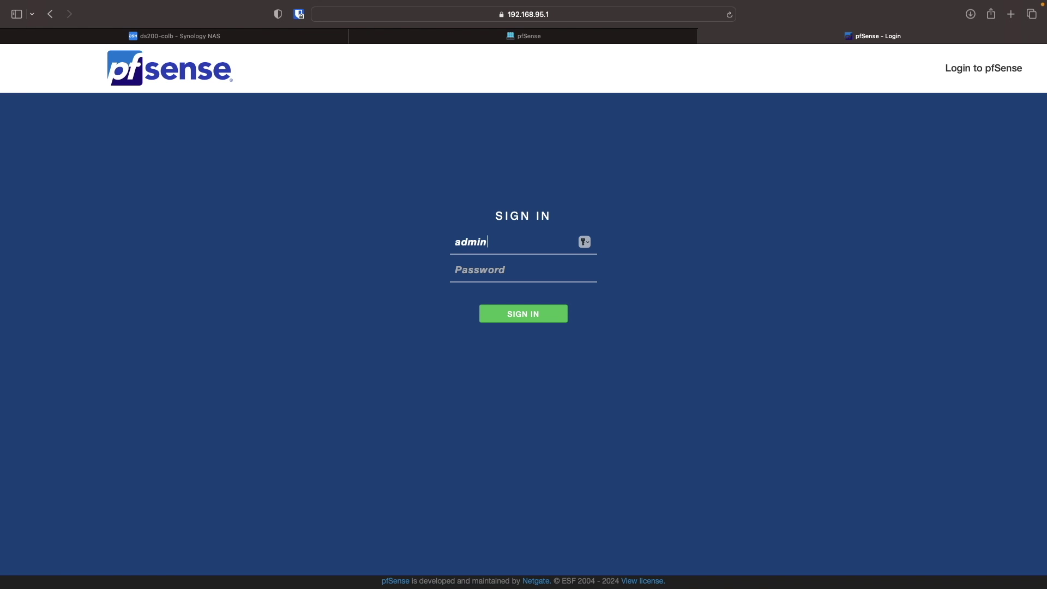
{"action": "key", "text": "Tab"}
{"action": "type", "text": "pfsense"}
{"action": "key", "text": "Return"}
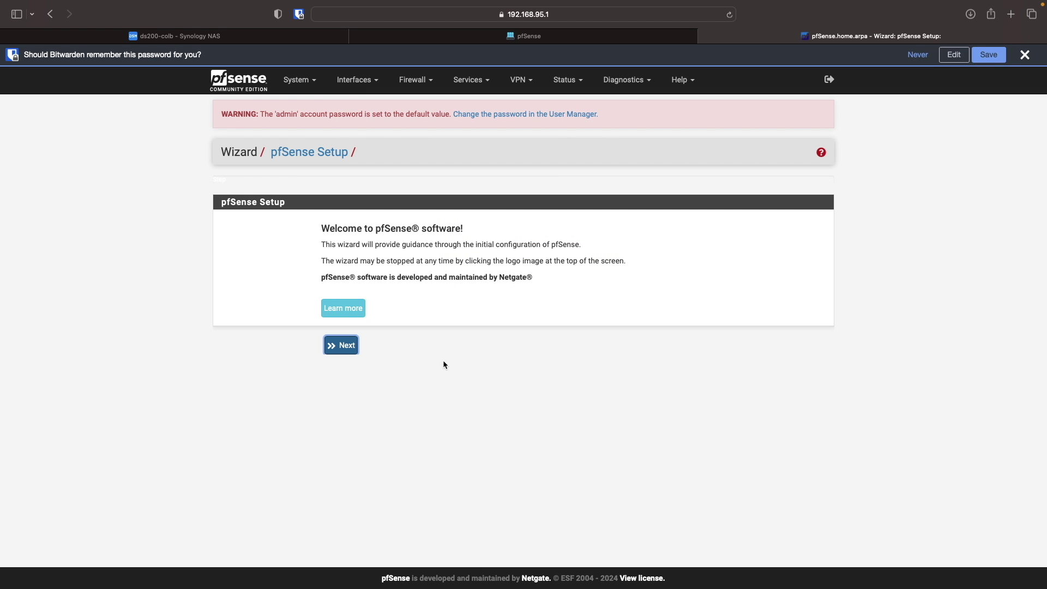
- Start the setup wizard and set the primary DNS server to 1.1.1.1
{"action": "left_click", "coordinate": [345, 346]}
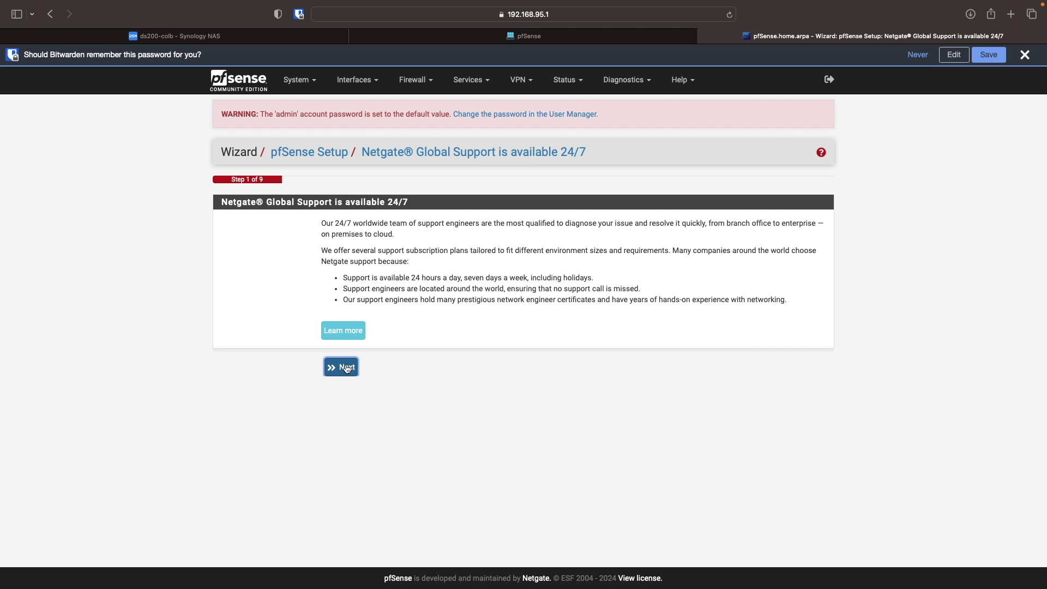
{"action": "left_click", "coordinate": [346, 367]}
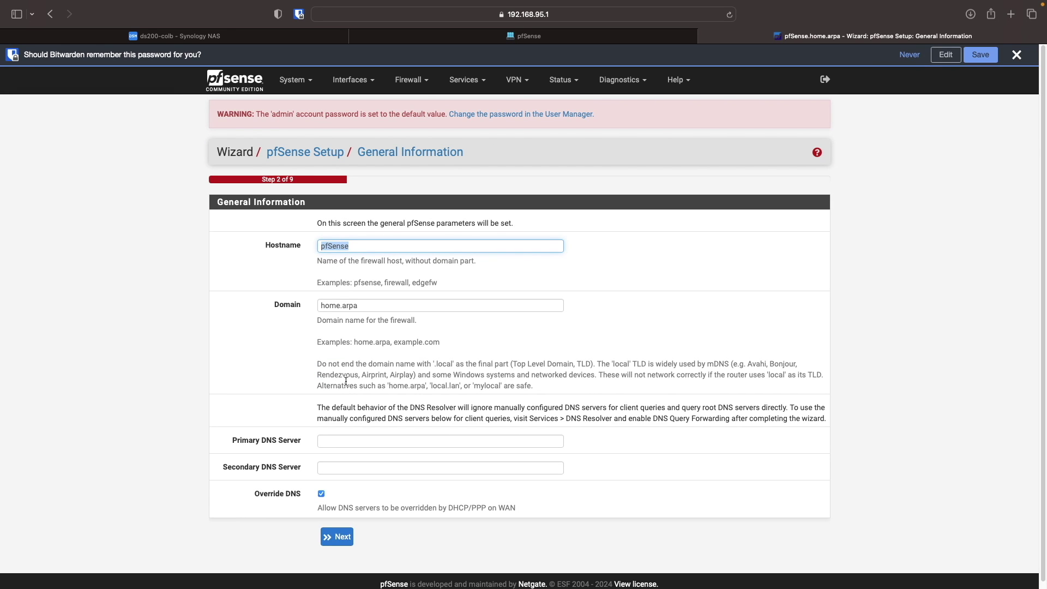
{"action": "left_click", "coordinate": [338, 439]}
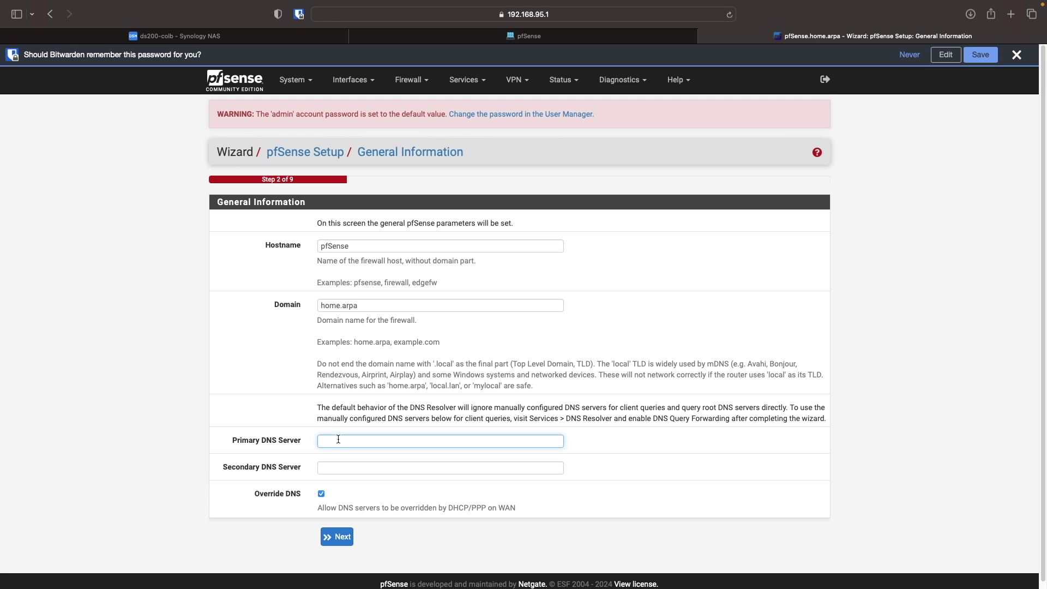
{"action": "type", "text": "1.1.1.1"}
{"action": "left_click", "coordinate": [390, 495]}
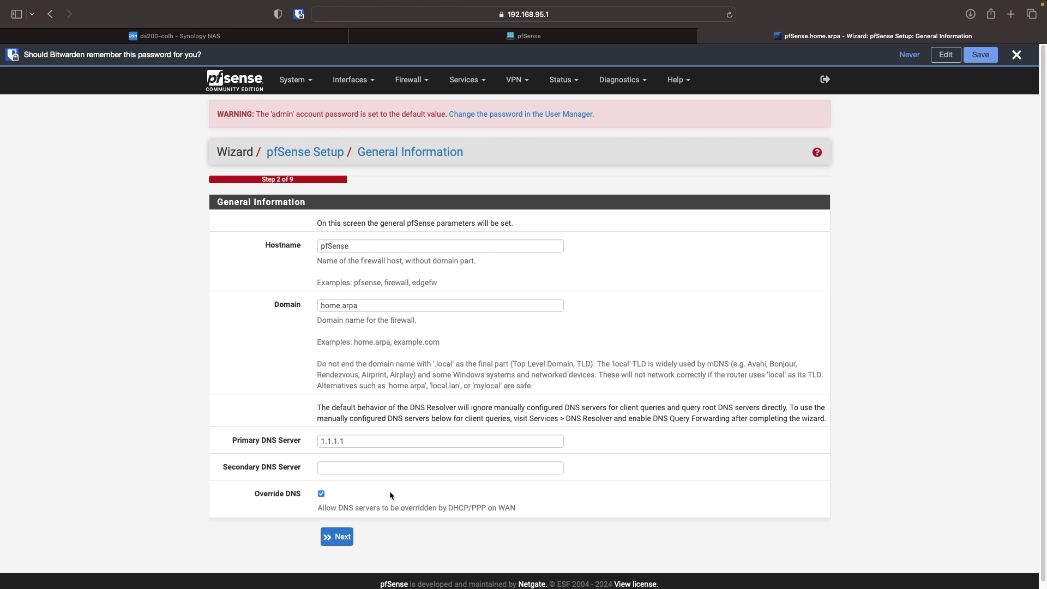
{"action": "left_click", "coordinate": [350, 534]}
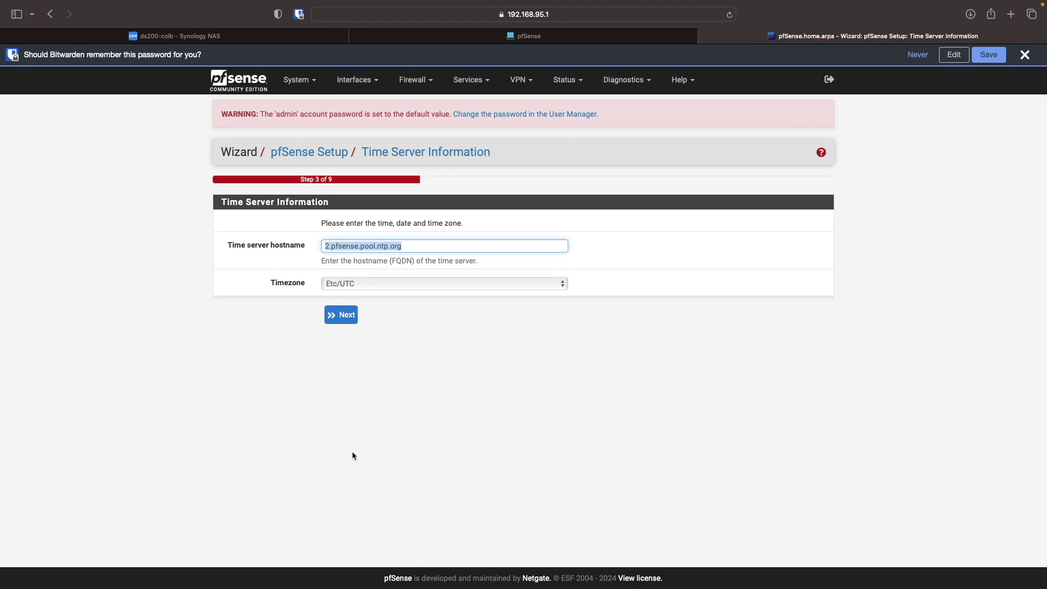
- Set the timezone to Pacific/Honolulu, keeping WAN on DHCP and the LAN address unchanged
{"action": "left_click", "coordinate": [360, 285]}
{"action": "scroll", "coordinate": [360, 288], "scroll_direction": "down", "scroll_amount": 20}
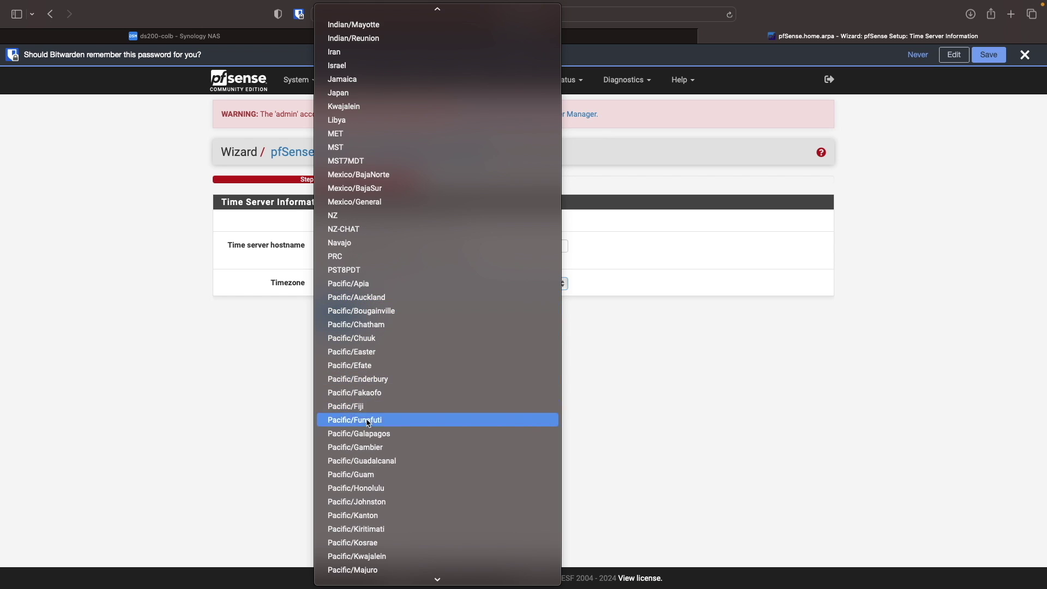
{"action": "left_click", "coordinate": [376, 489]}
{"action": "left_click", "coordinate": [351, 315]}
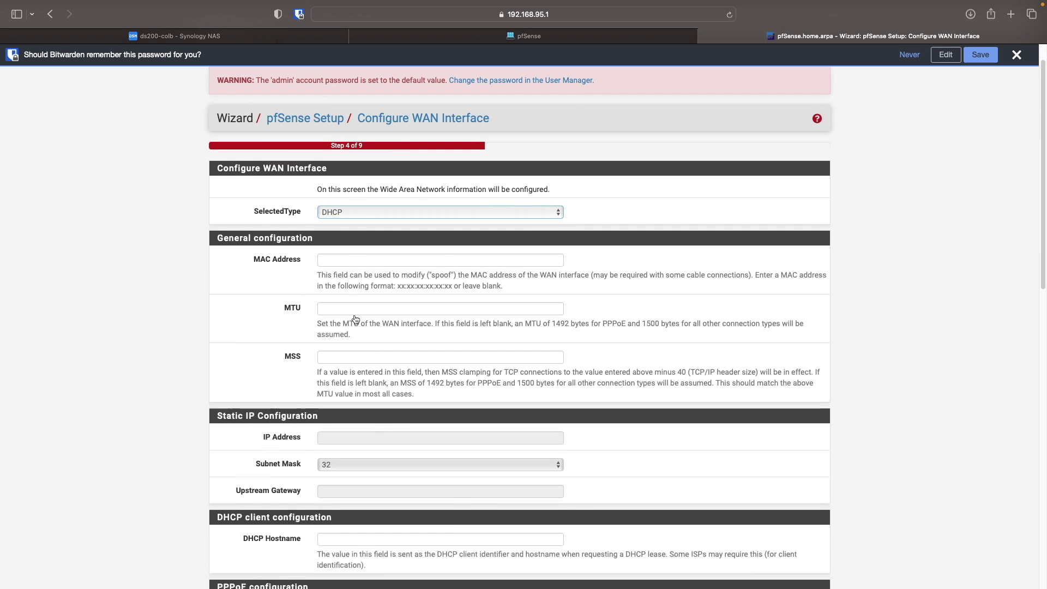
{"action": "scroll", "coordinate": [355, 319], "scroll_direction": "down", "scroll_amount": 20}
{"action": "left_click", "coordinate": [337, 530]}
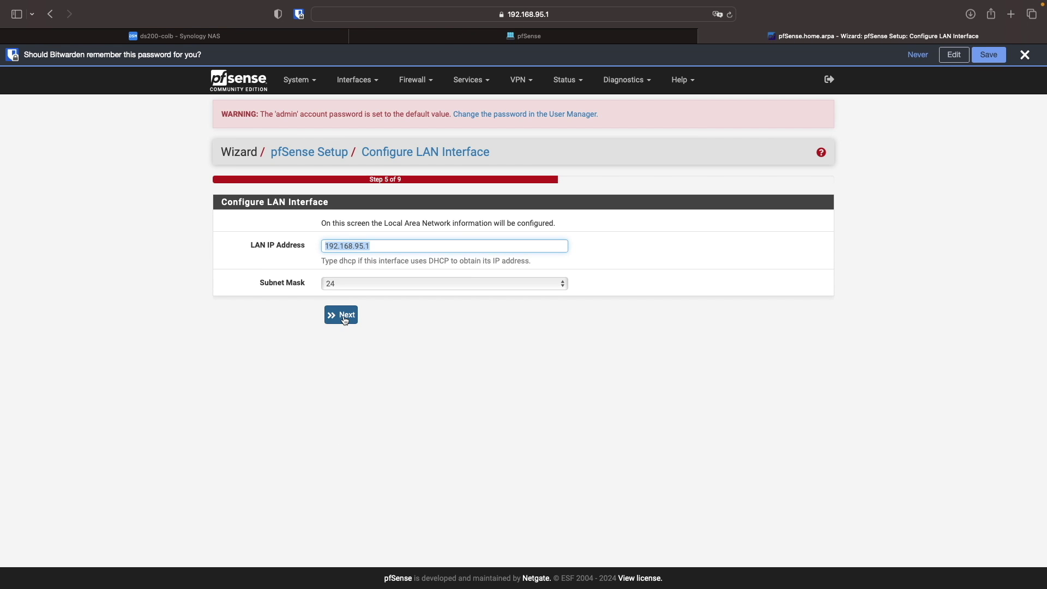
{"action": "left_click", "coordinate": [345, 319]}
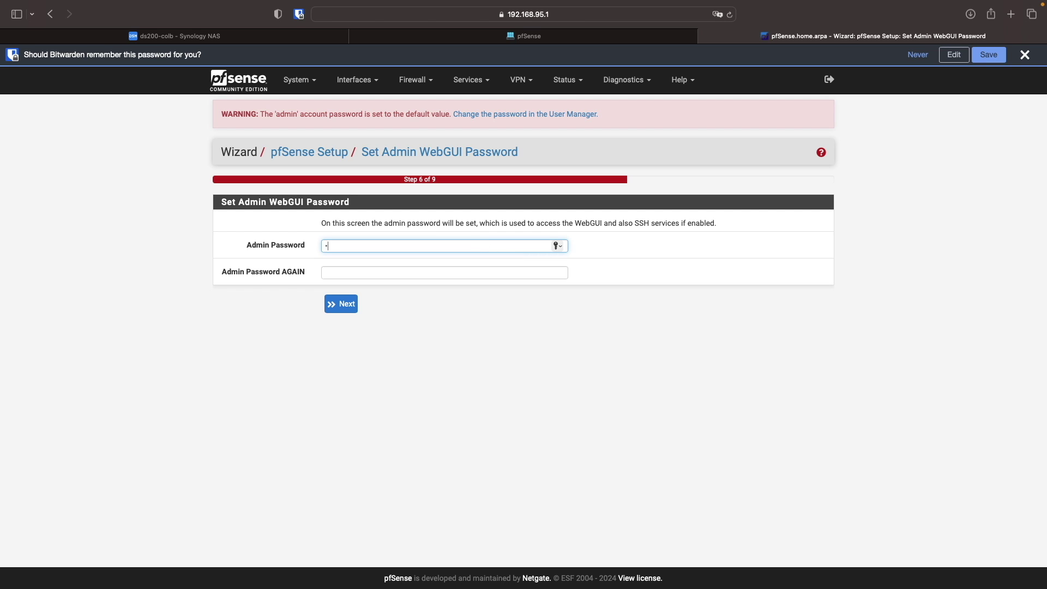
- Set a new admin password, reload pfSense, and finish the wizard
{"action": "type", "text": "••••••••••••"}
{"action": "key", "text": "Tab"}
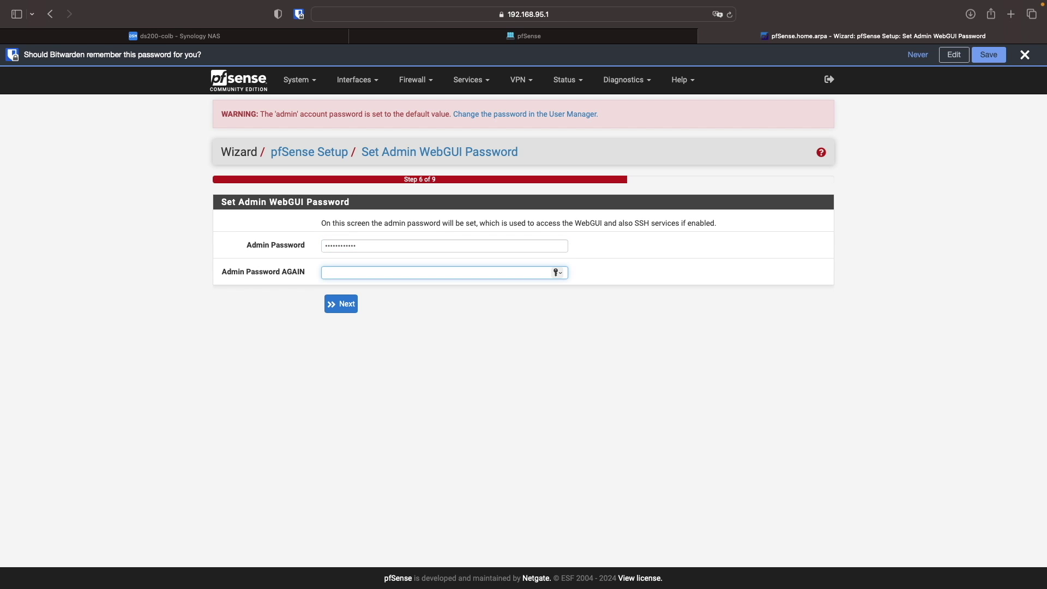
{"action": "type", "text": "•••••••••••"}
{"action": "key", "text": "Return"}
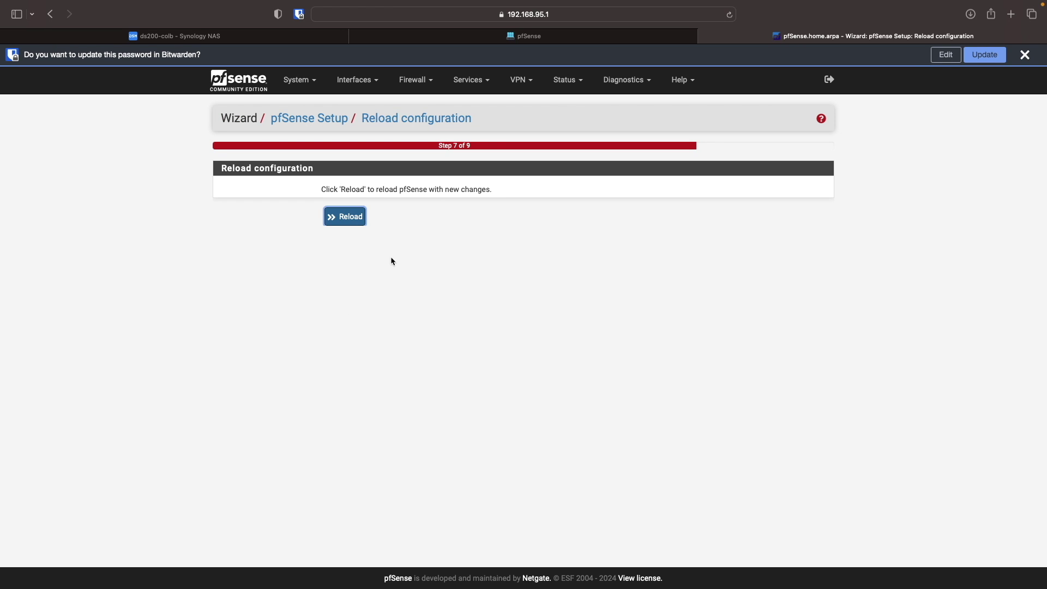
{"action": "left_click", "coordinate": [346, 218]}
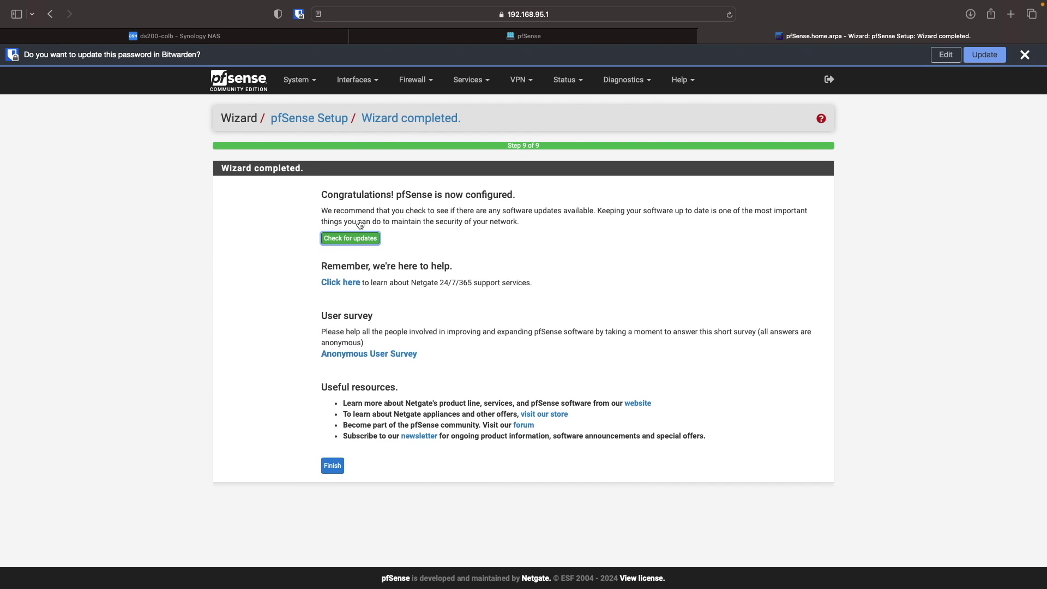
{"action": "left_click", "coordinate": [334, 466]}
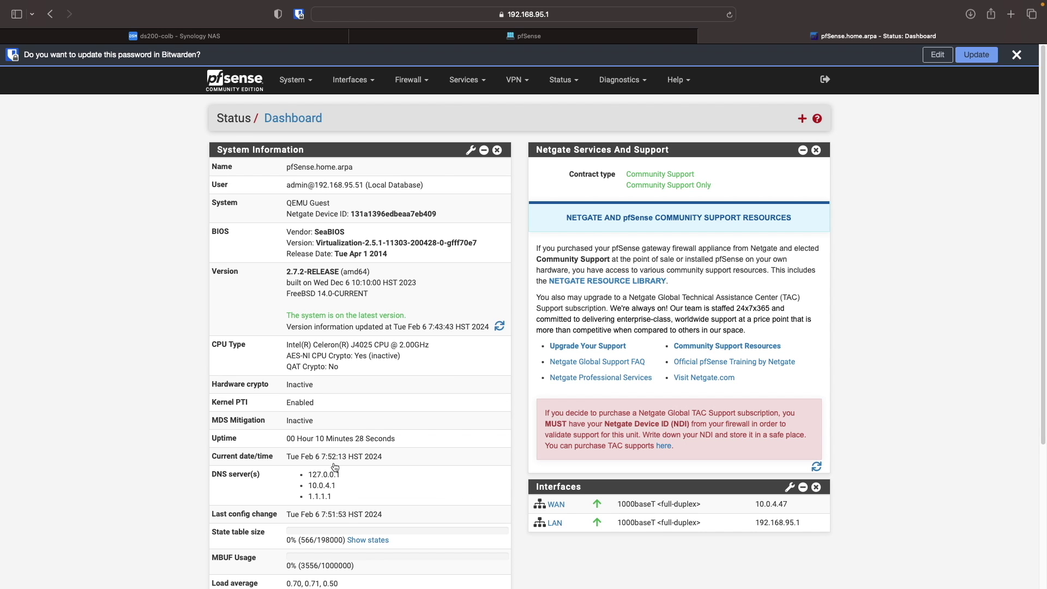
- View Status > DHCP Leases, showing ds200-colb at 192.168.95.50
{"action": "left_click", "coordinate": [562, 80]}
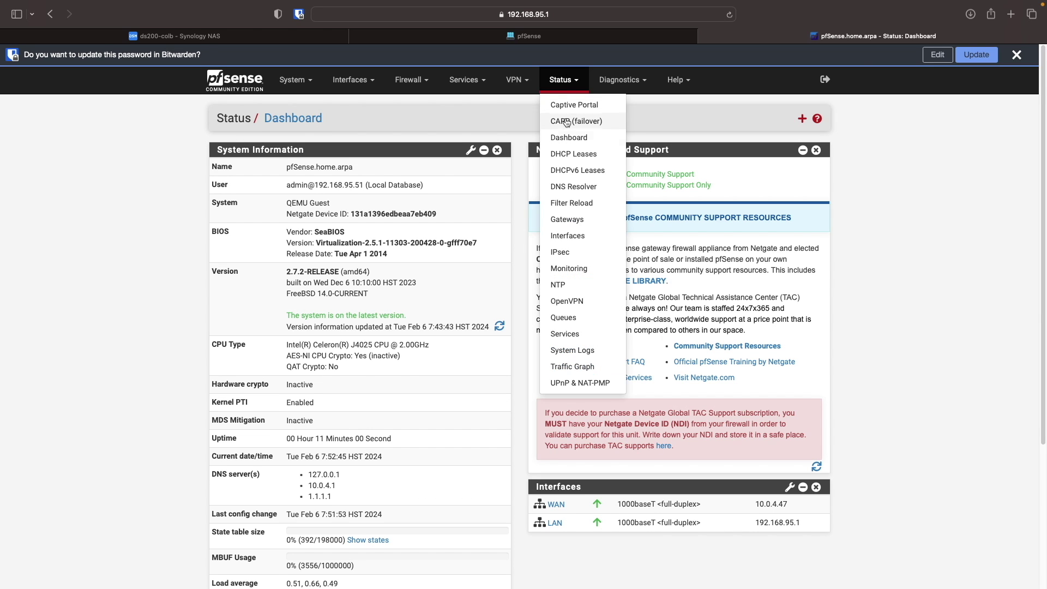
{"action": "left_click", "coordinate": [574, 154]}
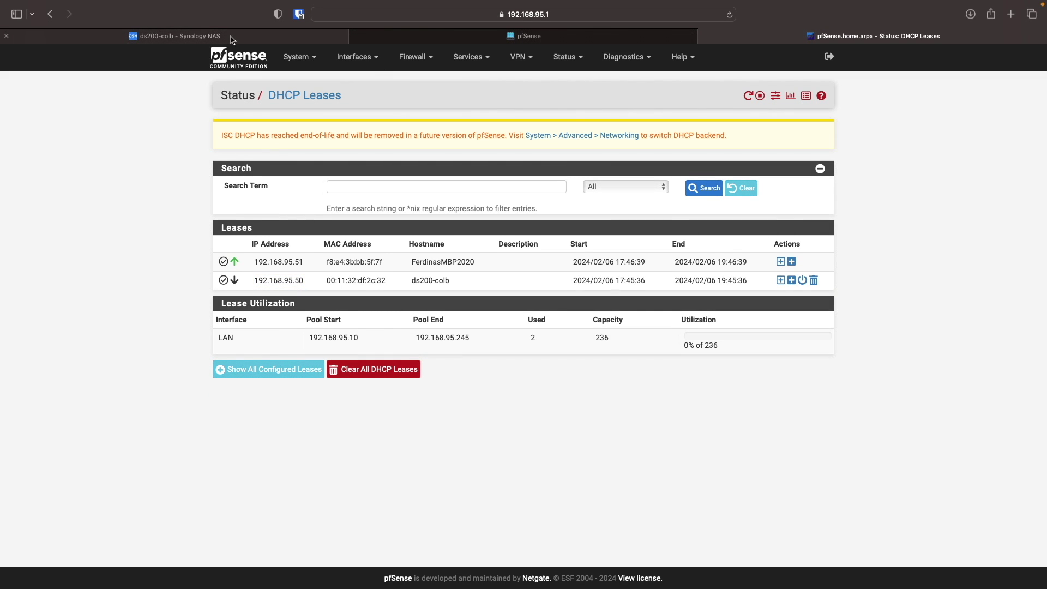
{"action": "left_click", "coordinate": [231, 38]}
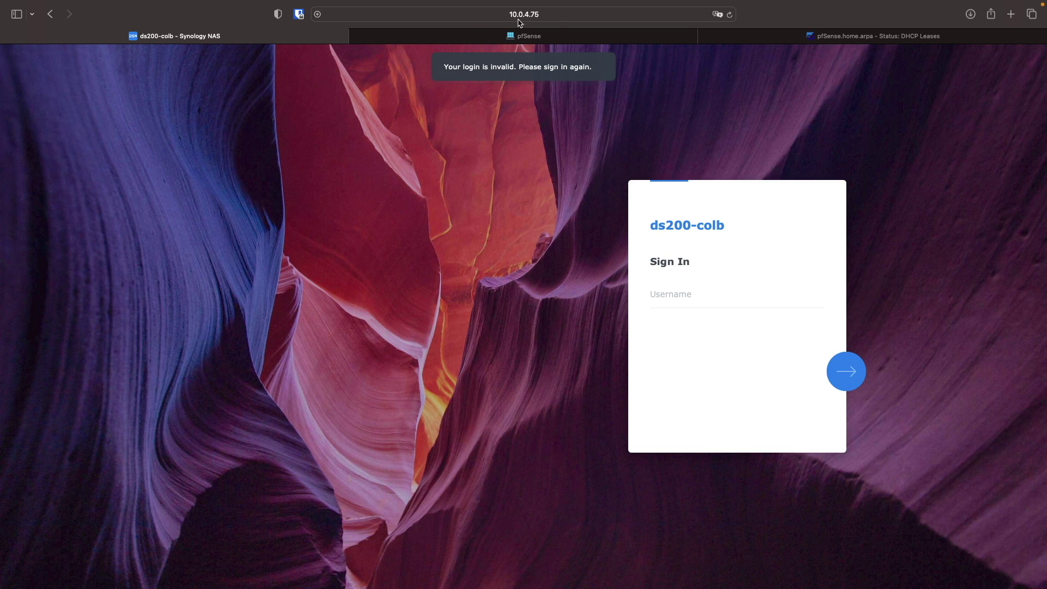
- Open the NAS at 192.168.95.50 and sign in with the admin account
{"action": "left_click", "coordinate": [558, 16]}
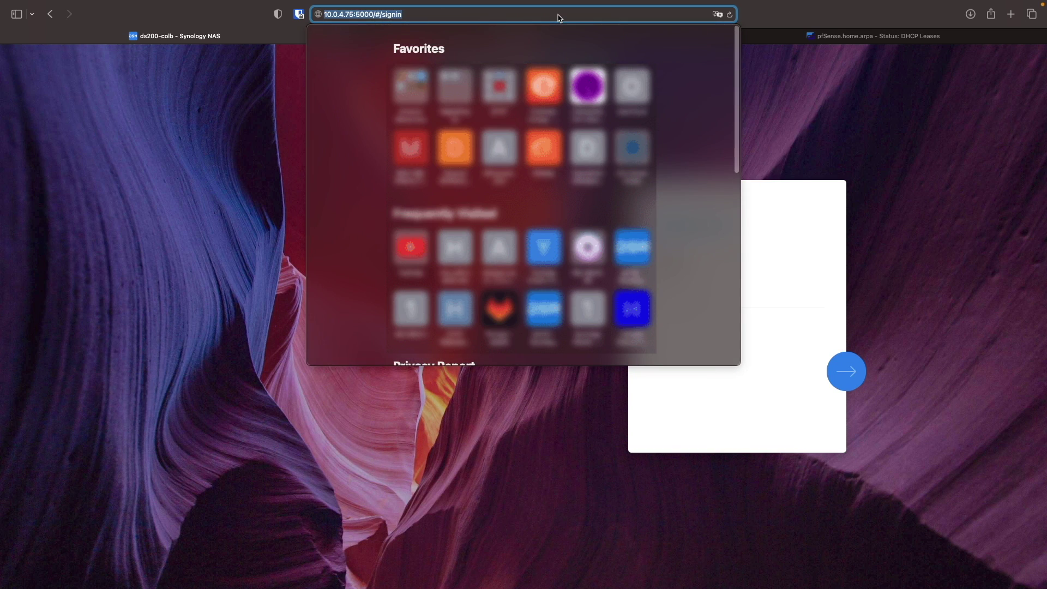
{"action": "type", "text": "192.1"}
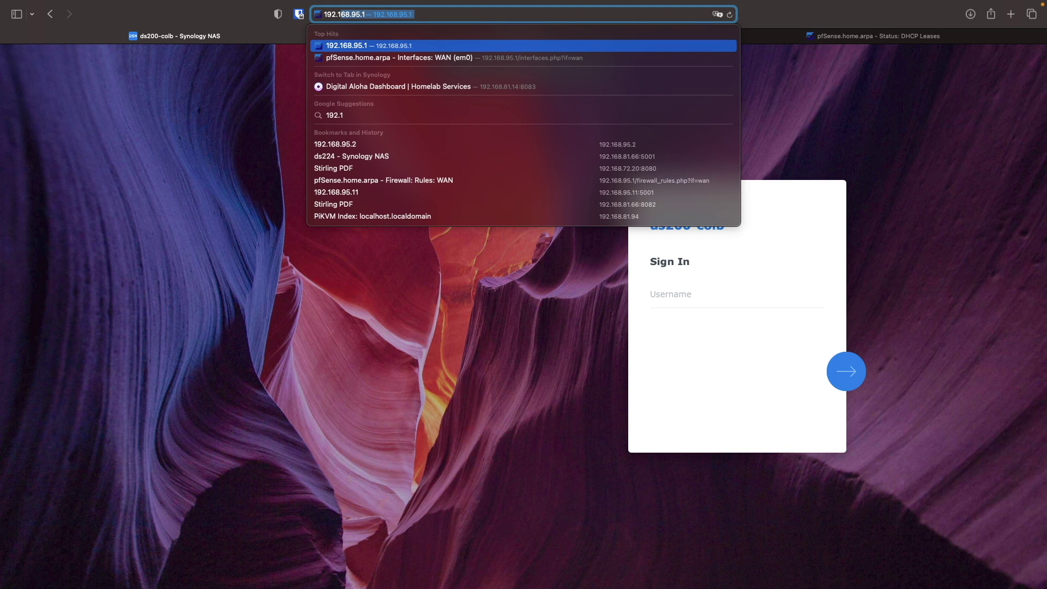
{"action": "type", "text": "68"}
{"action": "type", "text": ".95.50"}
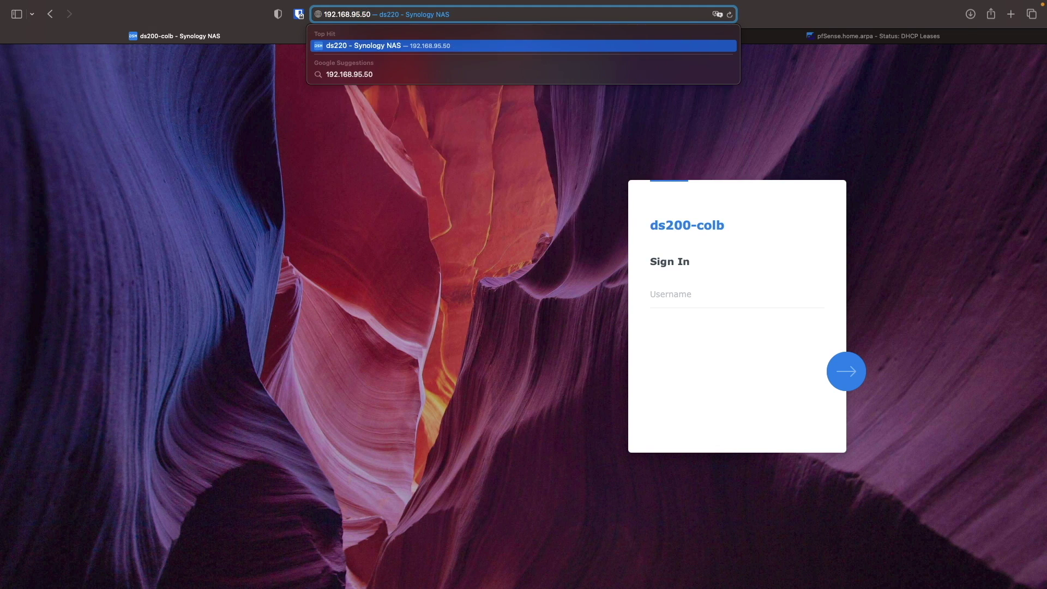
{"action": "key", "text": "Return"}
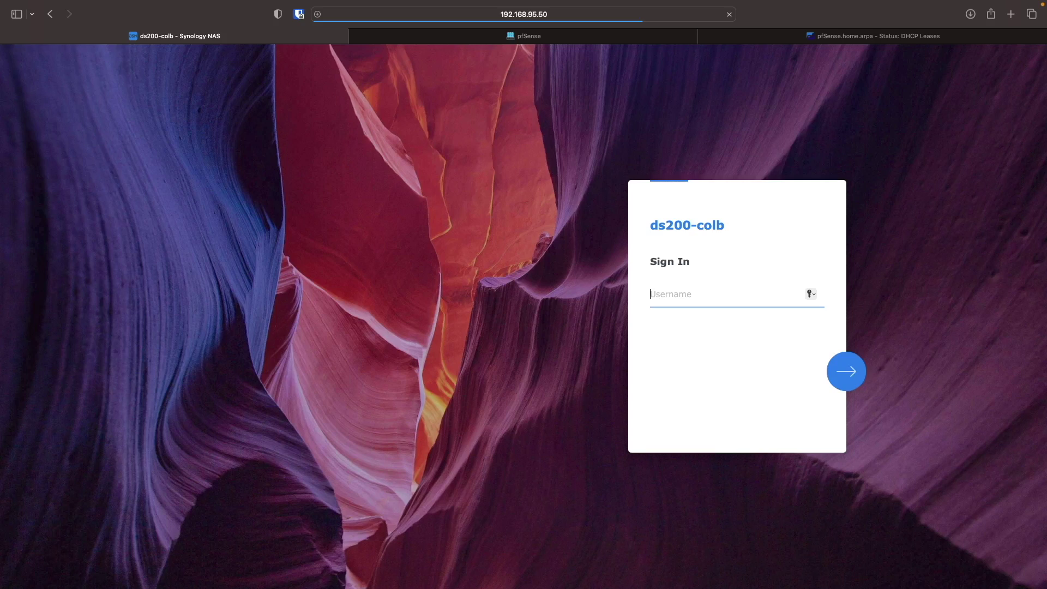
{"action": "type", "text": "dsadmin"}
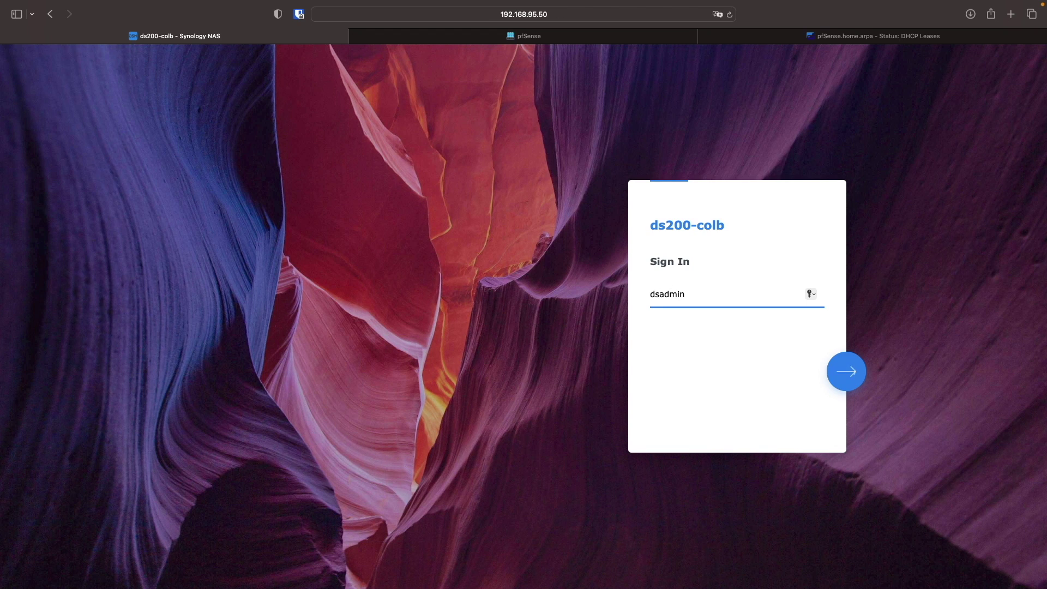
{"action": "key", "text": "Return"}
{"action": "type", "text": "••••••••••••"}
{"action": "key", "text": "Return"}
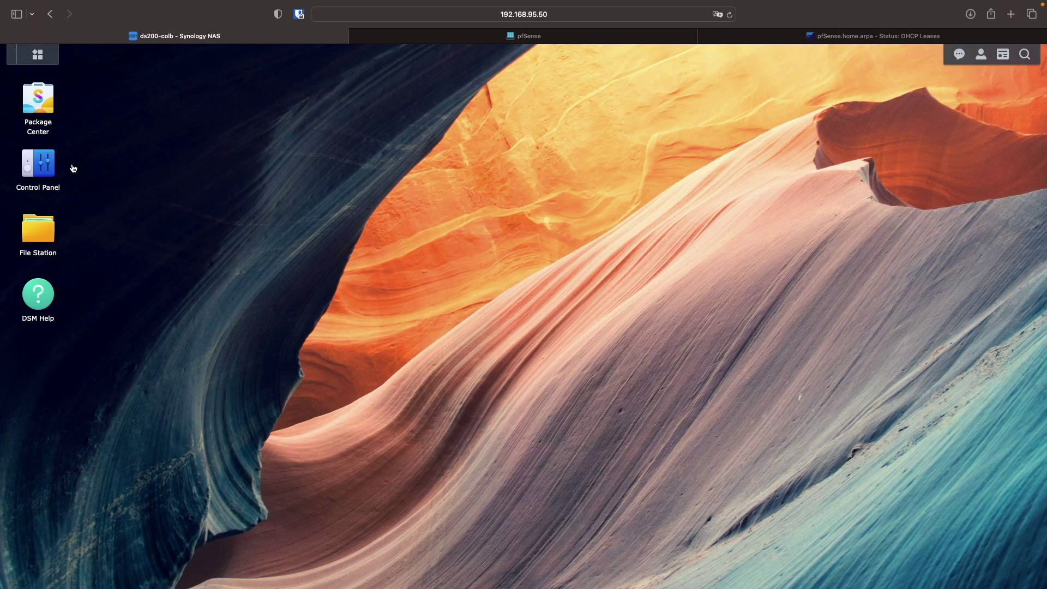
- Open Control Panel > Network > Network Interface and inspect LAN 1's details
{"action": "left_click", "coordinate": [54, 166]}
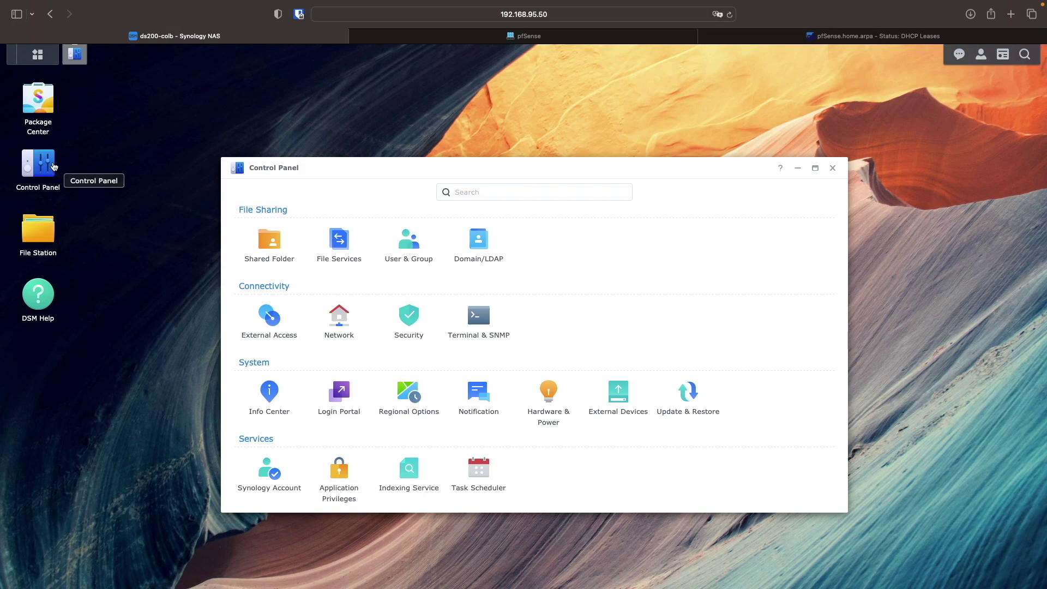
{"action": "left_click", "coordinate": [339, 319]}
{"action": "left_click", "coordinate": [437, 194]}
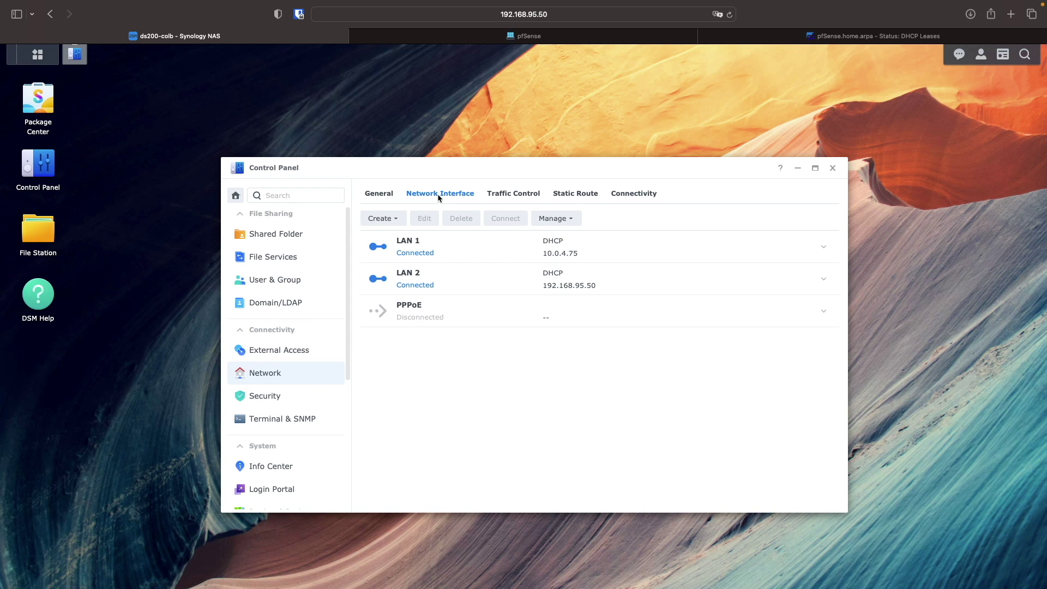
{"action": "left_click", "coordinate": [824, 248]}
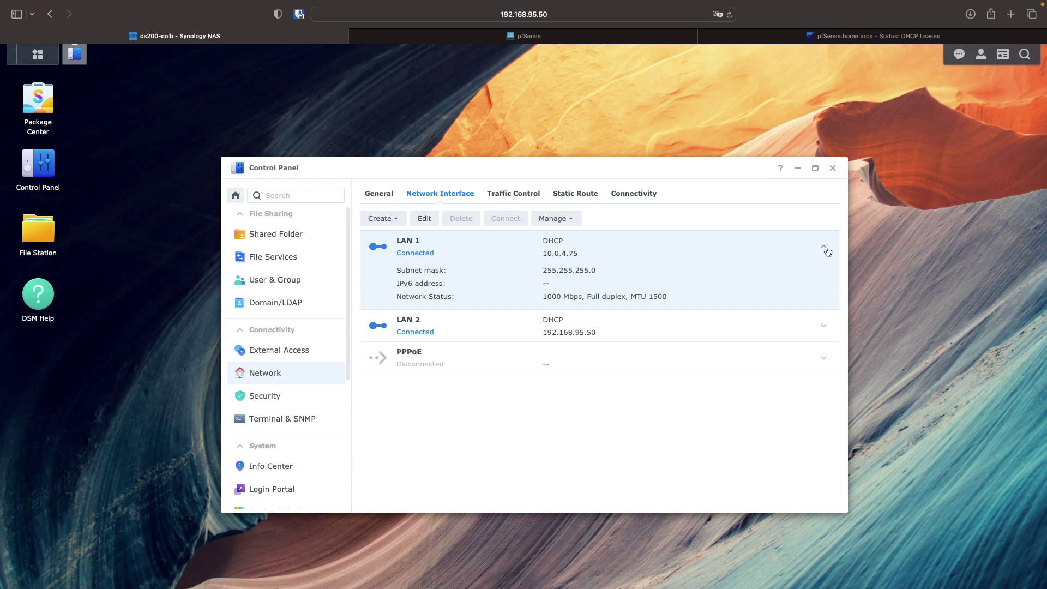
{"action": "left_click", "coordinate": [824, 248]}
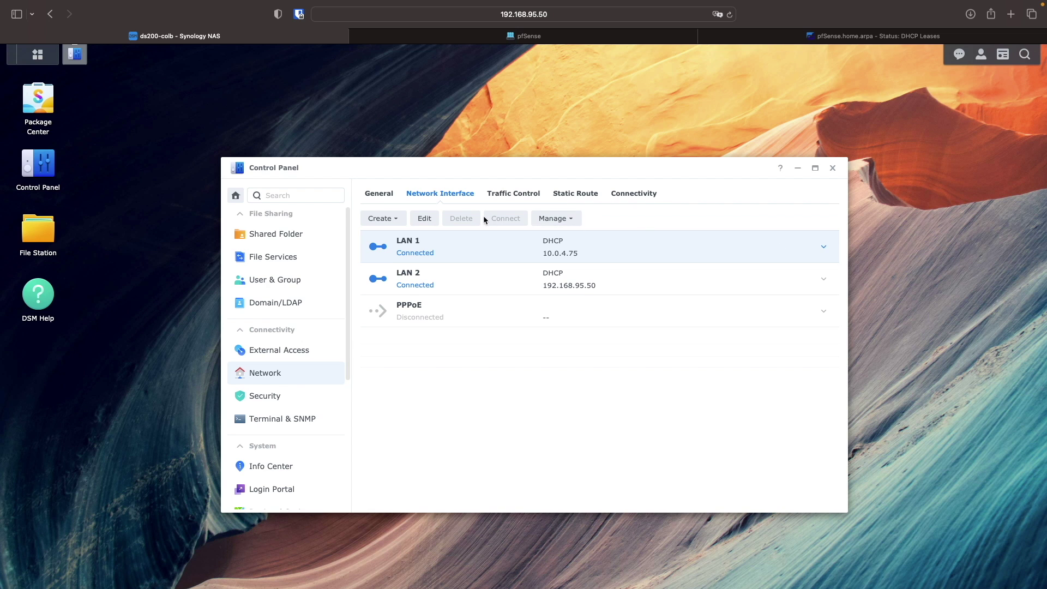
- Set LAN 1 to manual IP 192.168.100.2, mask 255.255.255.252, gateway 192.168.100.1, DNS cleared
{"action": "left_click", "coordinate": [424, 219]}
{"action": "left_click", "coordinate": [414, 262]}
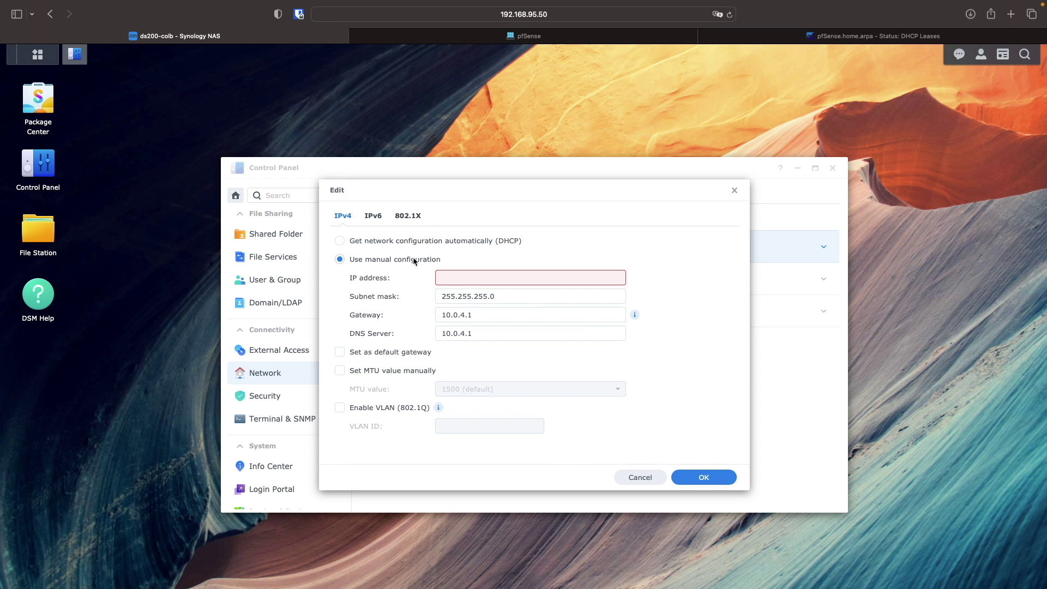
{"action": "type", "text": "192.168.100.2"}
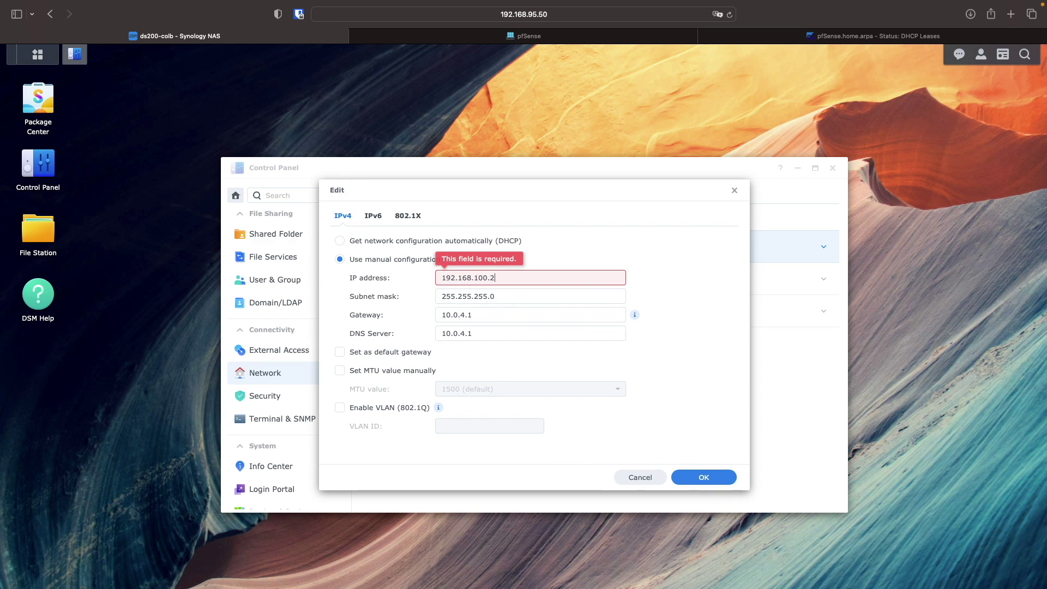
{"action": "key", "text": "Tab"}
{"action": "type", "text": "255.255.255.252"}
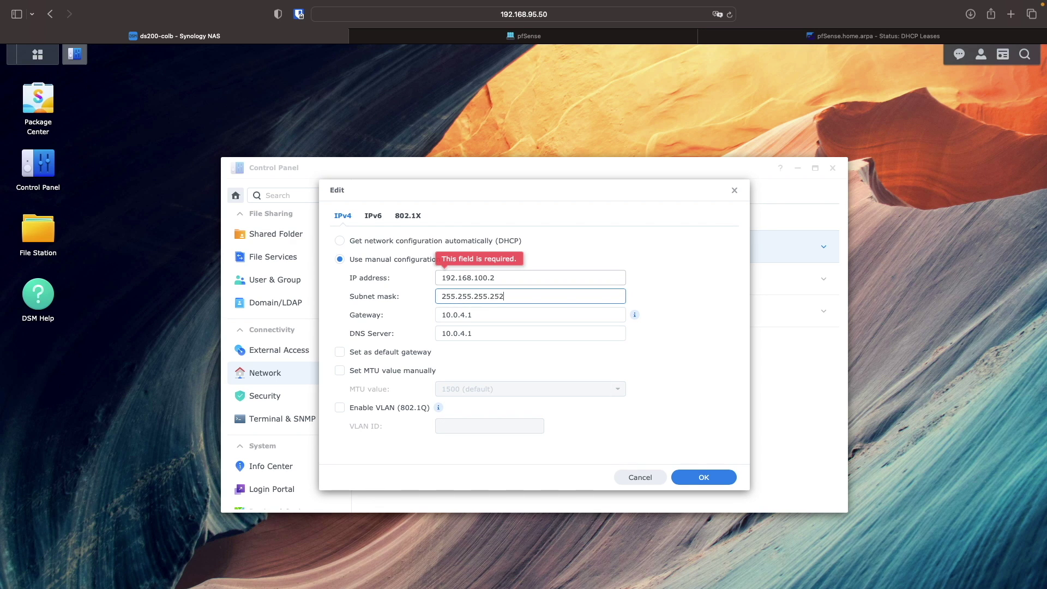
{"action": "key", "text": "Tab"}
{"action": "type", "text": "192.168.100.1"}
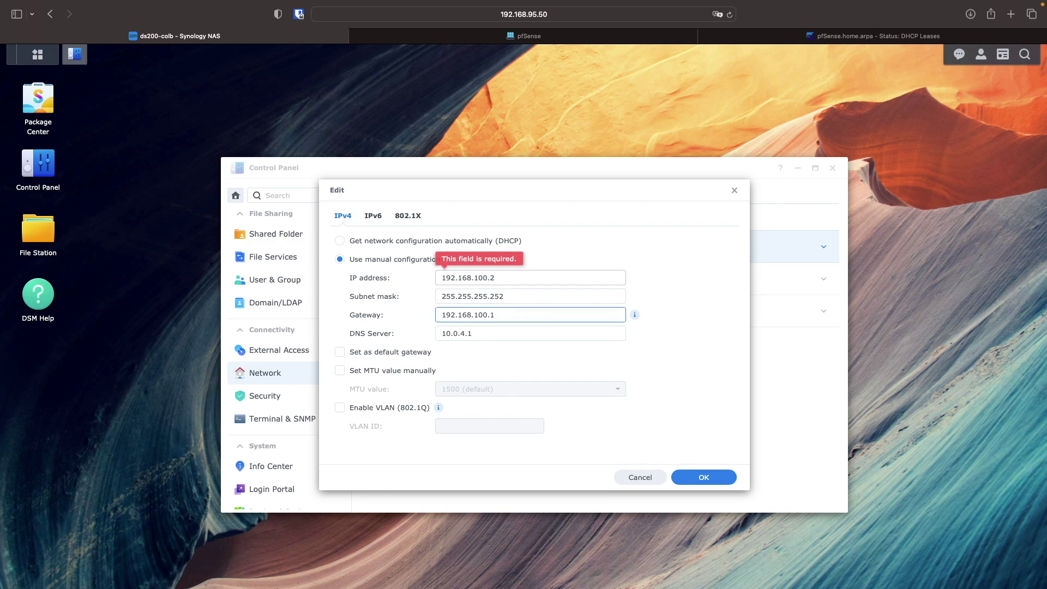
{"action": "key", "text": "Tab"}
{"action": "key", "text": "BackSpace"}
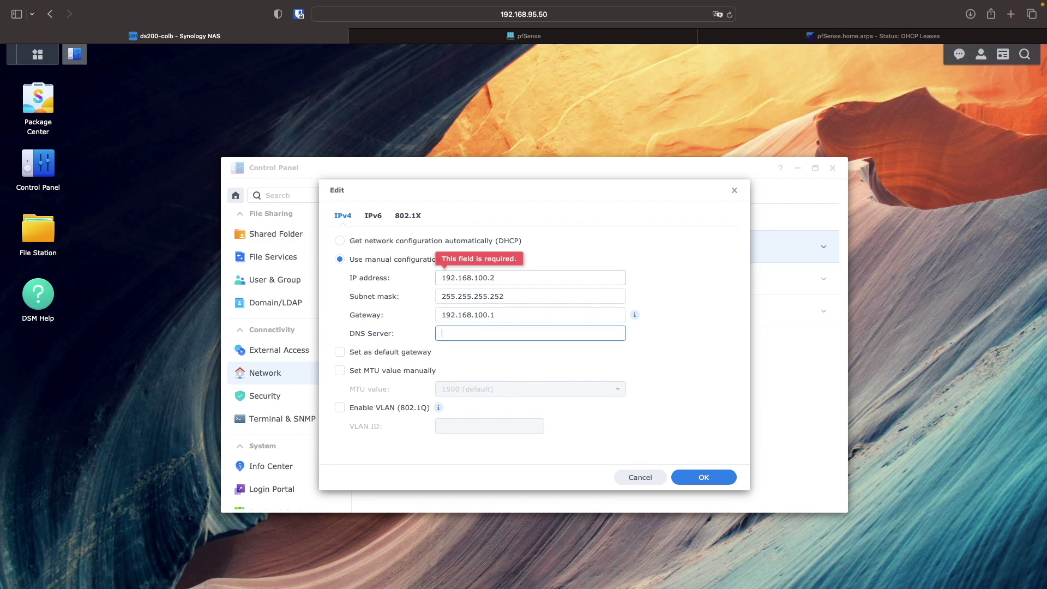
{"action": "left_click", "coordinate": [684, 478]}
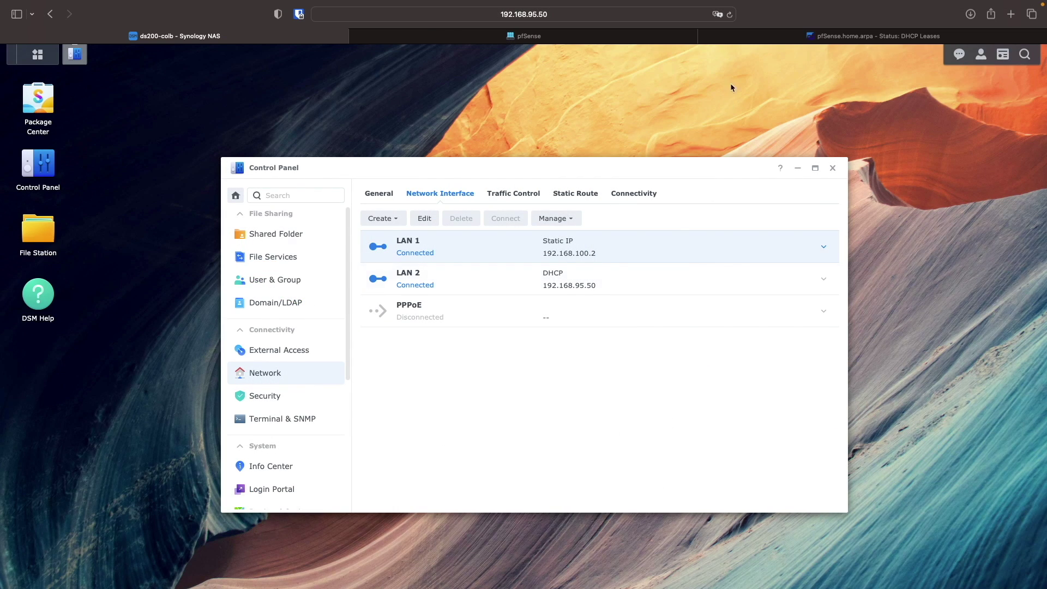
- Open the pfSense dashboard showing WAN 10.0.4.47 and LAN 192.168.95.1
{"action": "left_click", "coordinate": [872, 35]}
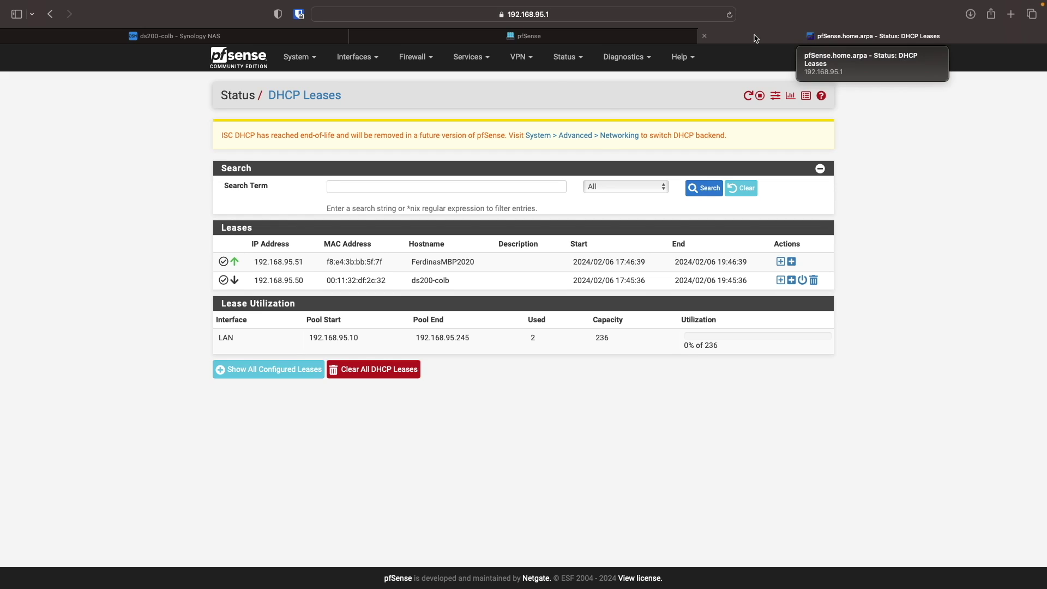
{"action": "left_click", "coordinate": [236, 59]}
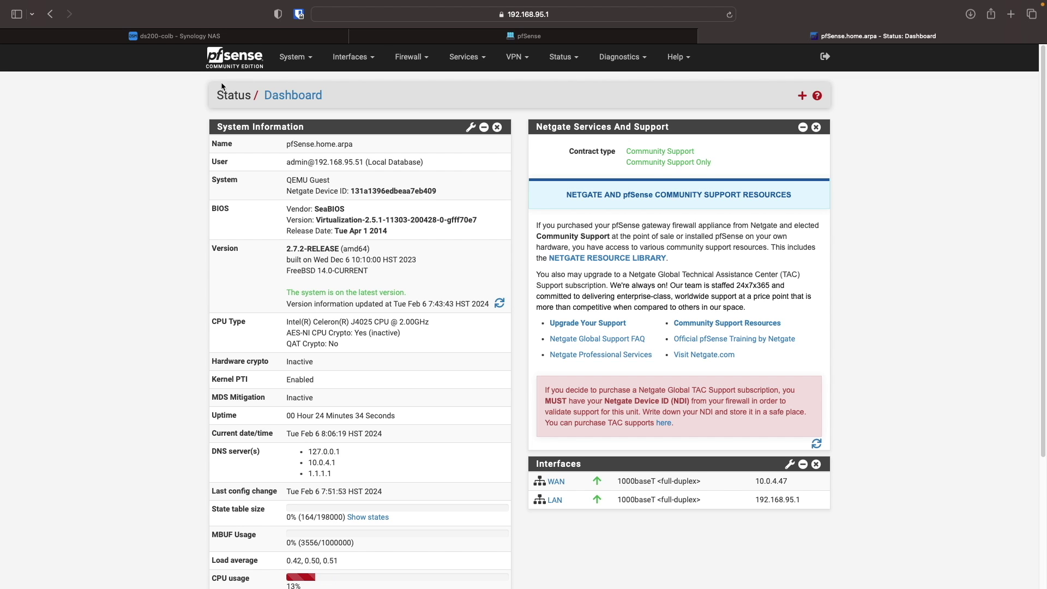
{"action": "left_click", "coordinate": [352, 57]}
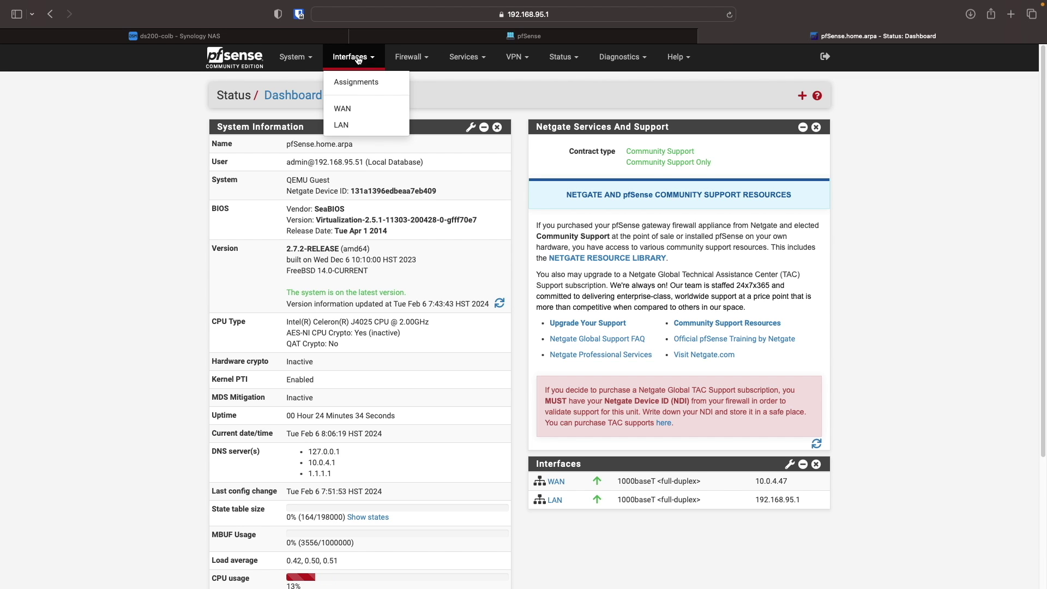
- Disable the WAN interface, then save and apply the change
{"action": "left_click", "coordinate": [357, 109]}
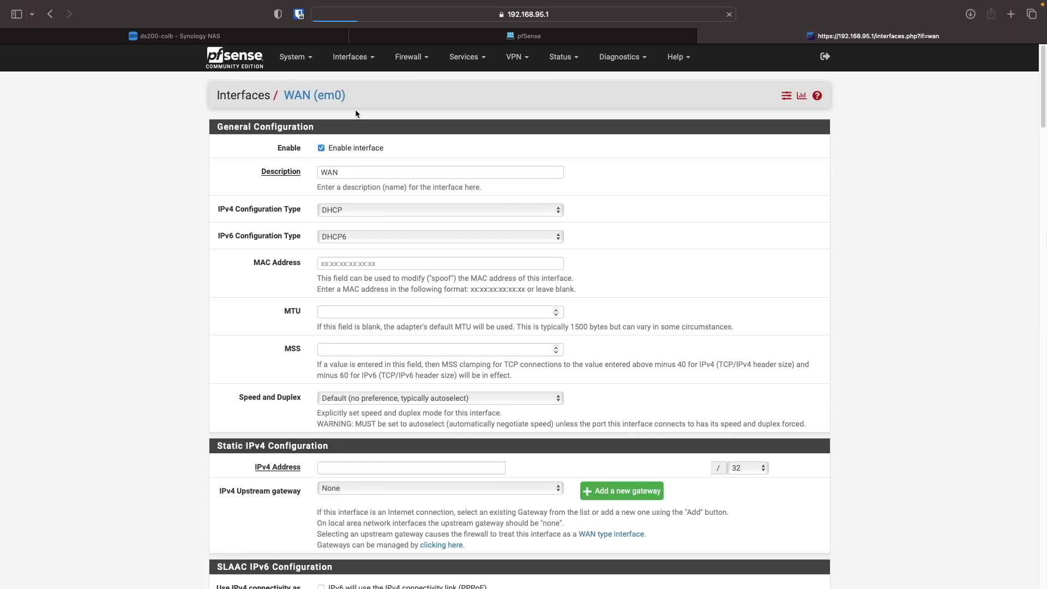
{"action": "left_click", "coordinate": [359, 146]}
{"action": "scroll", "coordinate": [474, 254], "scroll_direction": "down", "scroll_amount": 10}
{"action": "left_click", "coordinate": [336, 532]}
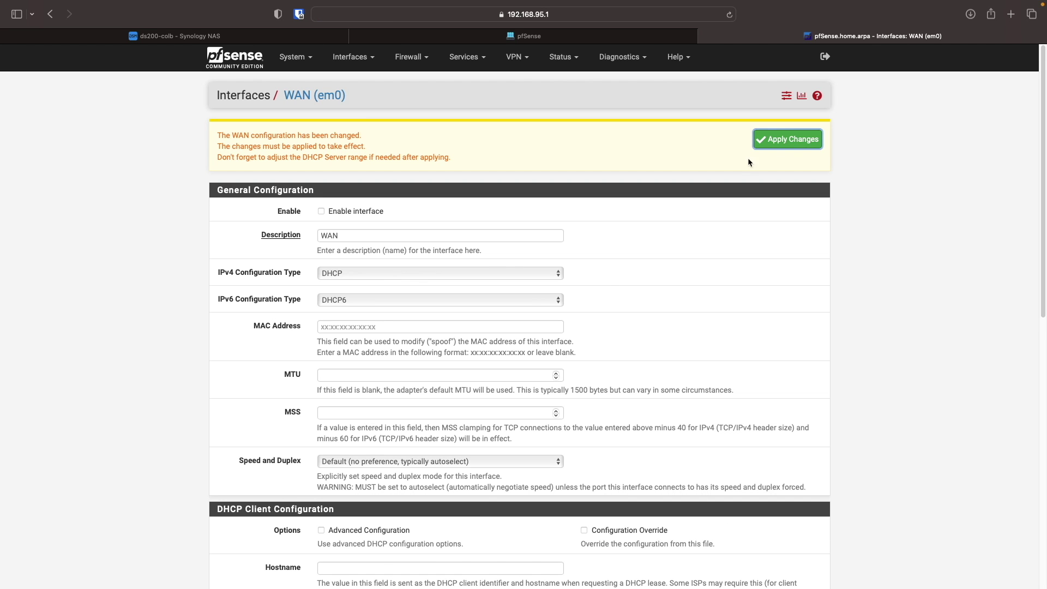
{"action": "left_click", "coordinate": [770, 146]}
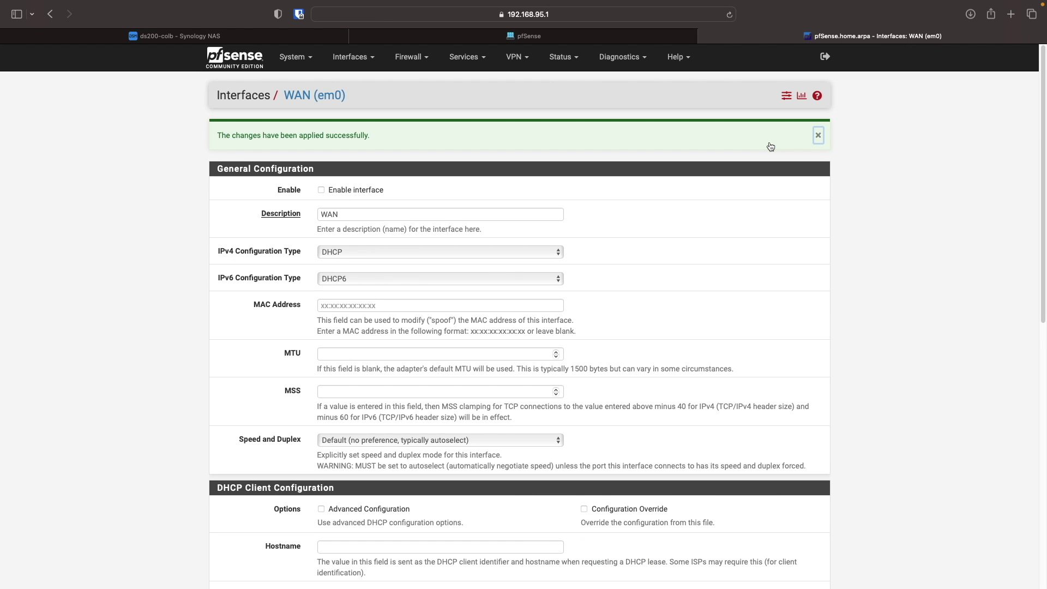
{"action": "left_click", "coordinate": [321, 190]}
{"action": "scroll", "coordinate": [338, 382], "scroll_direction": "down", "scroll_amount": 10}
{"action": "left_click", "coordinate": [338, 532]}
{"action": "left_click", "coordinate": [767, 143]}
{"action": "left_click", "coordinate": [242, 63]}
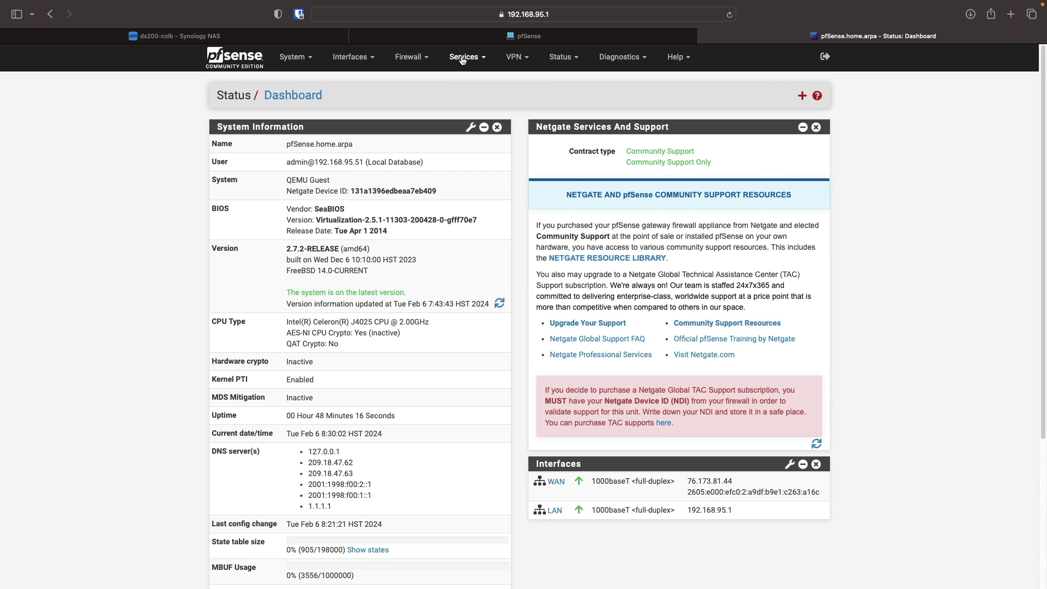
- Set 1.1.1.1 as the first DNS server in pfSense's LAN DHCP settings, then save and apply
{"action": "left_click", "coordinate": [462, 58]}
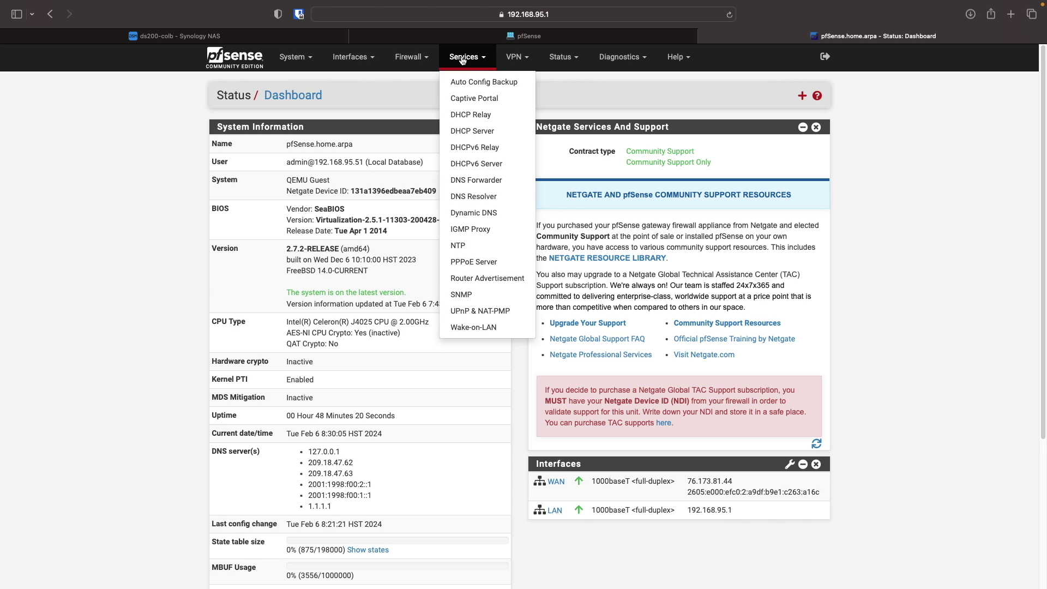
{"action": "left_click", "coordinate": [482, 131]}
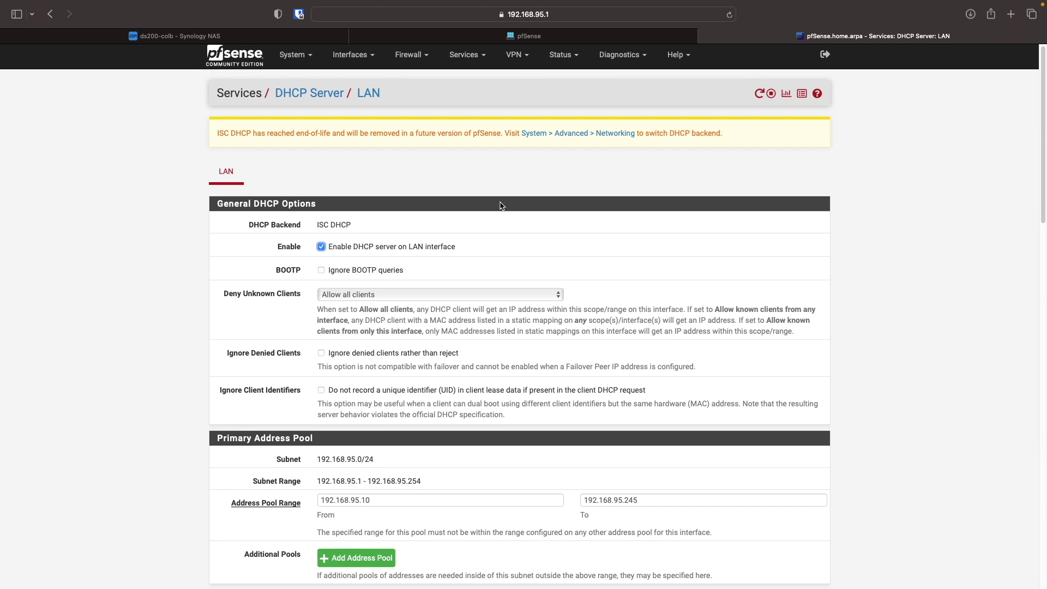
{"action": "scroll", "coordinate": [500, 206], "scroll_direction": "down", "scroll_amount": 10}
{"action": "left_click", "coordinate": [371, 197]}
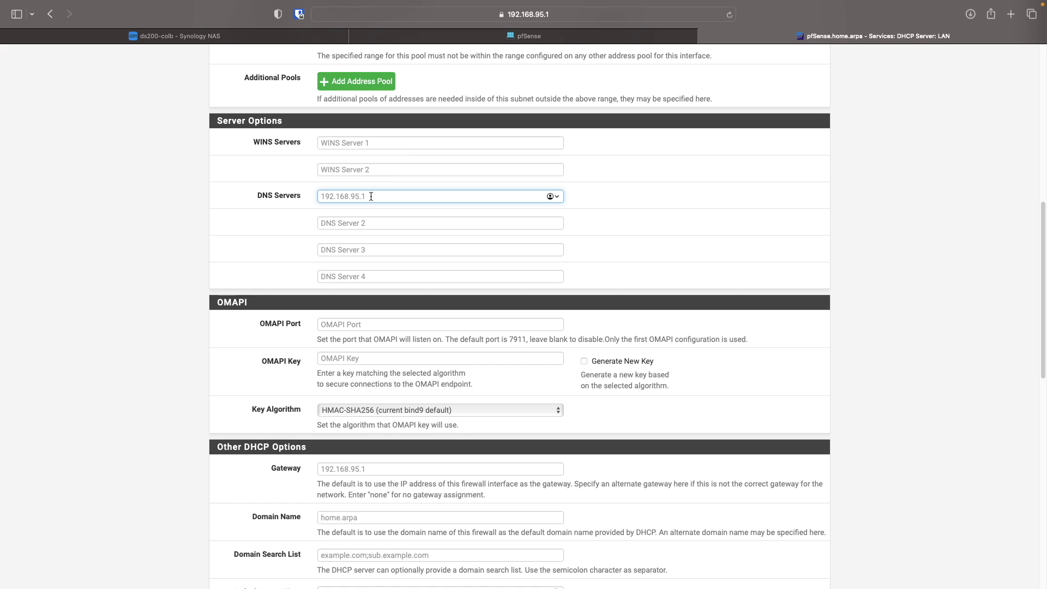
{"action": "type", "text": "1.1.1.1"}
{"action": "scroll", "coordinate": [371, 198], "scroll_direction": "down", "scroll_amount": 3}
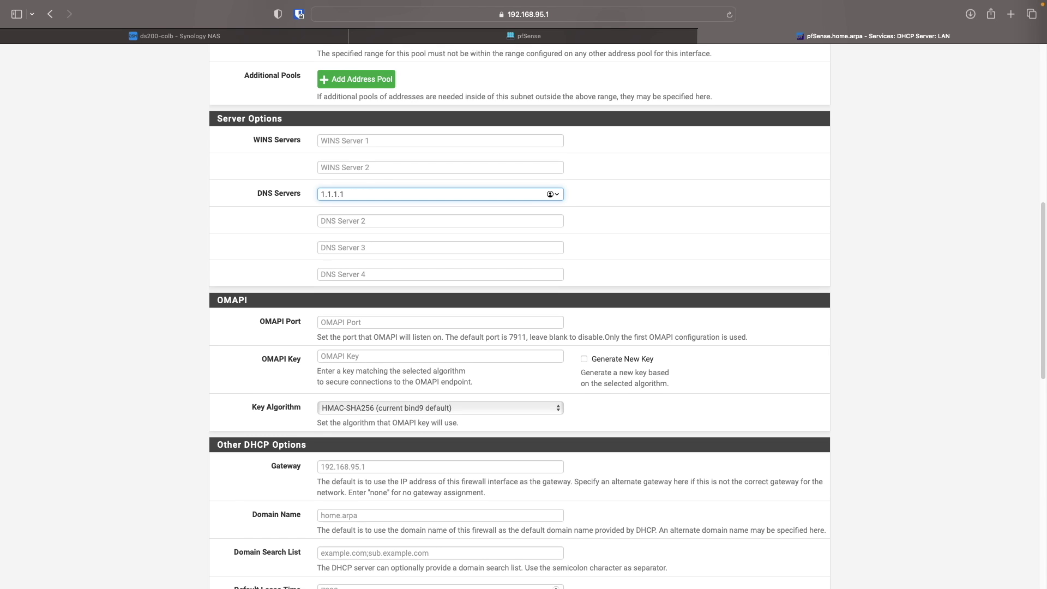
{"action": "scroll", "coordinate": [370, 199], "scroll_direction": "down", "scroll_amount": 12}
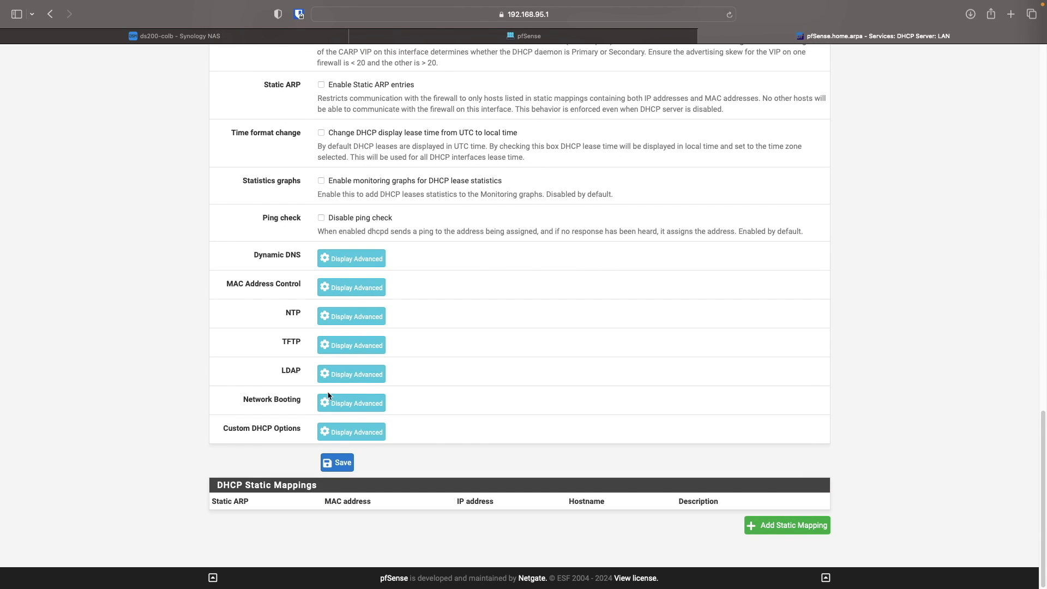
{"action": "left_click", "coordinate": [331, 461]}
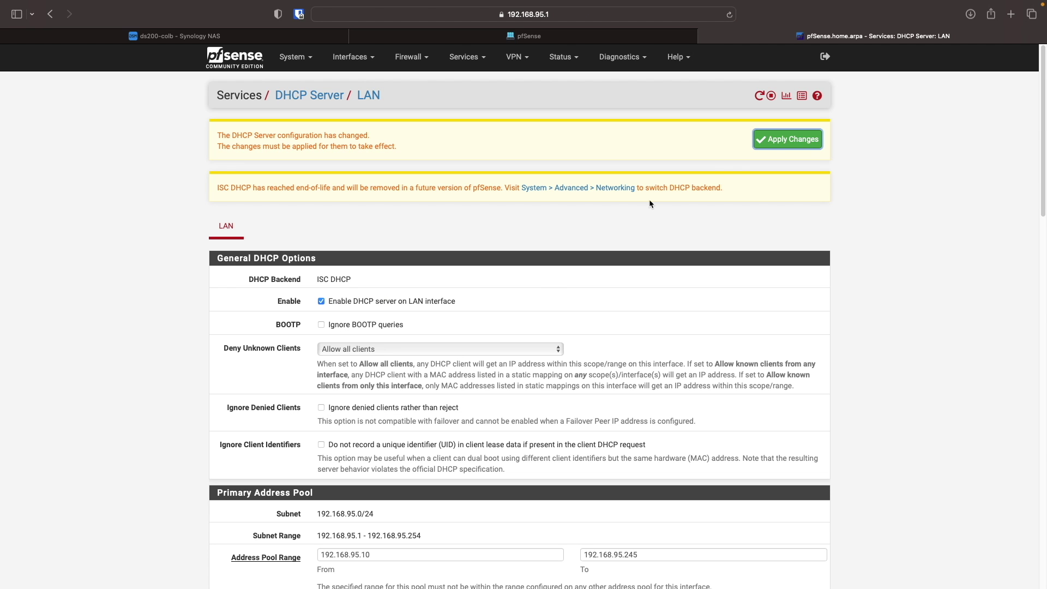
{"action": "left_click", "coordinate": [766, 145]}
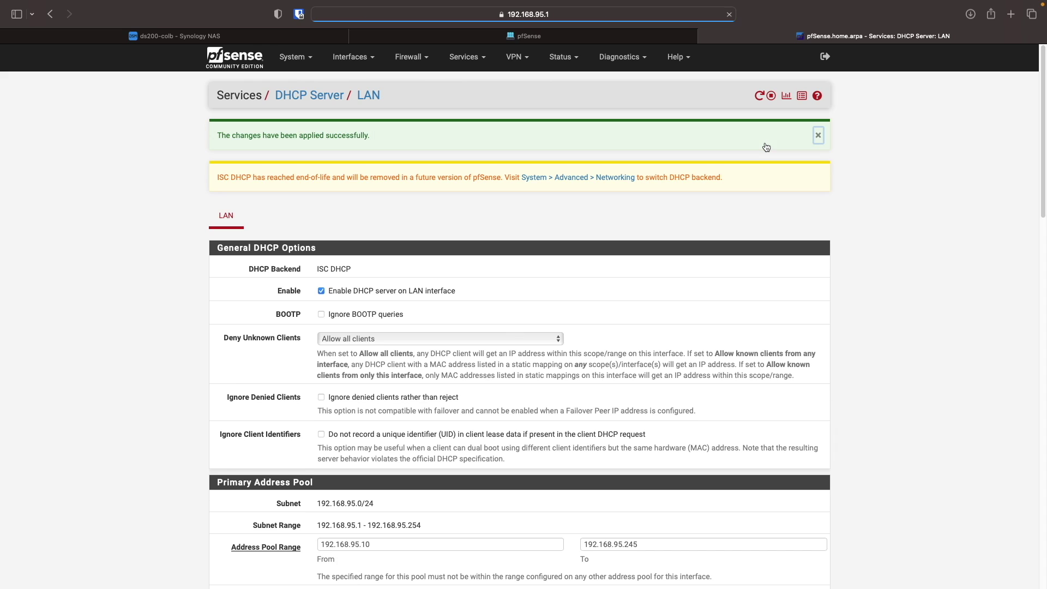